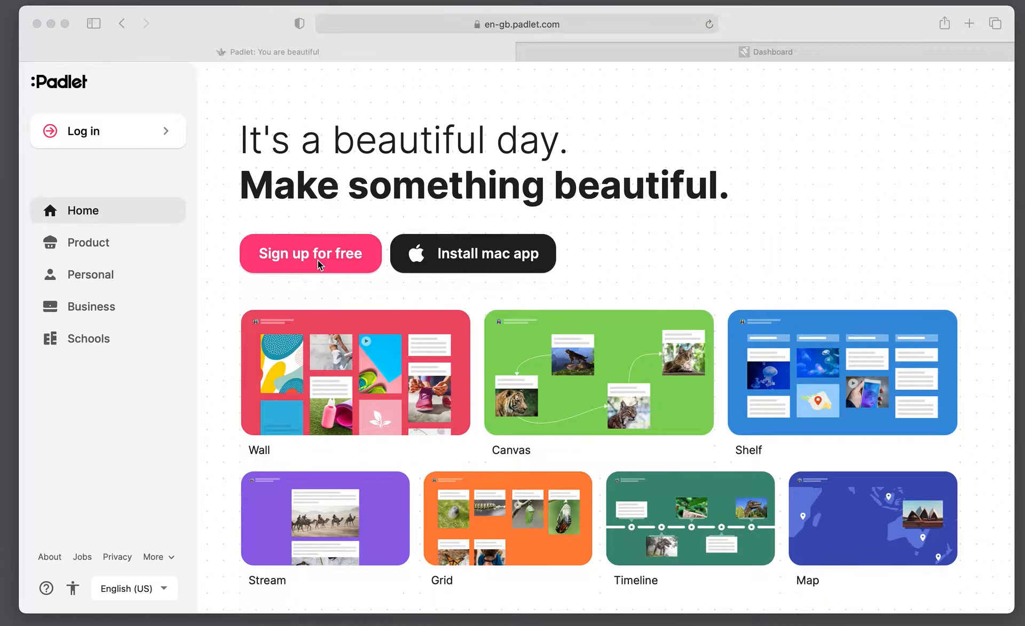
# Enter the account e-mail address and a password on Padlet's free sign-up form
pyautogui.click(319, 263)
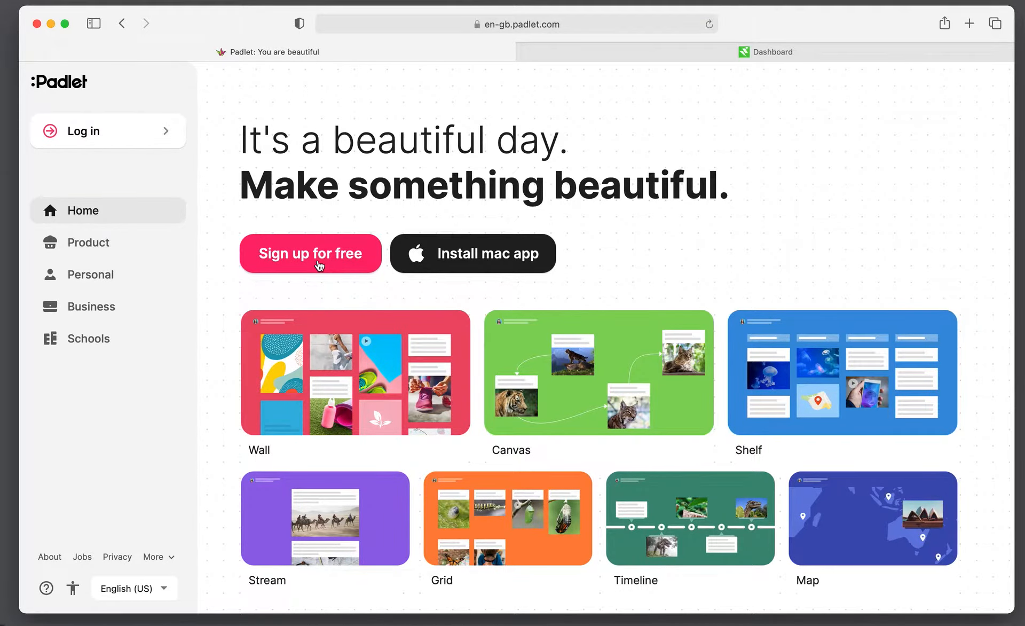
pyautogui.click(299, 254)
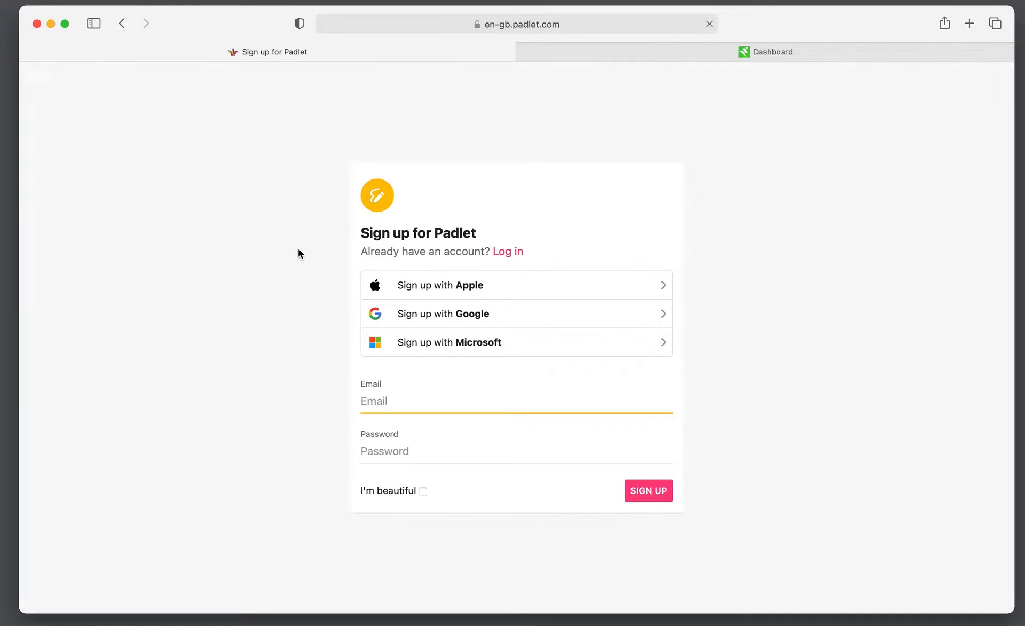
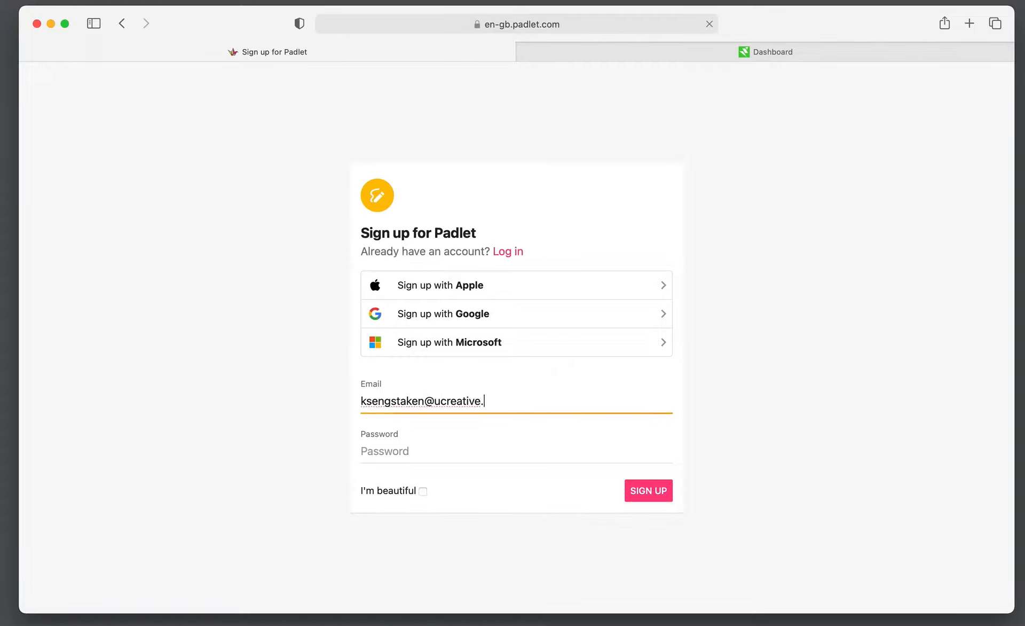
pyautogui.press('Tab')
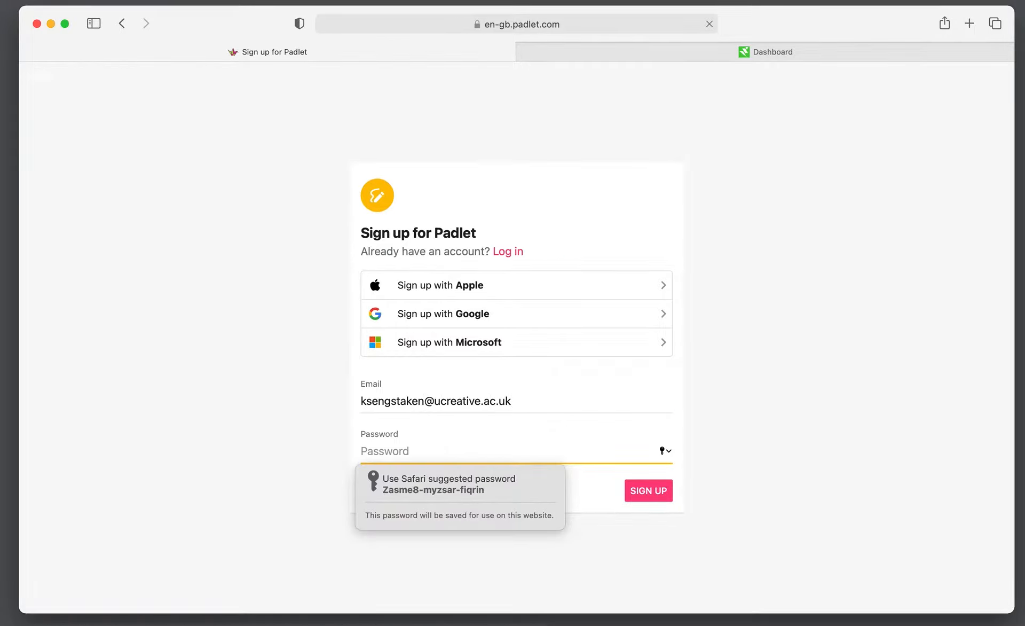
pyautogui.write('********')
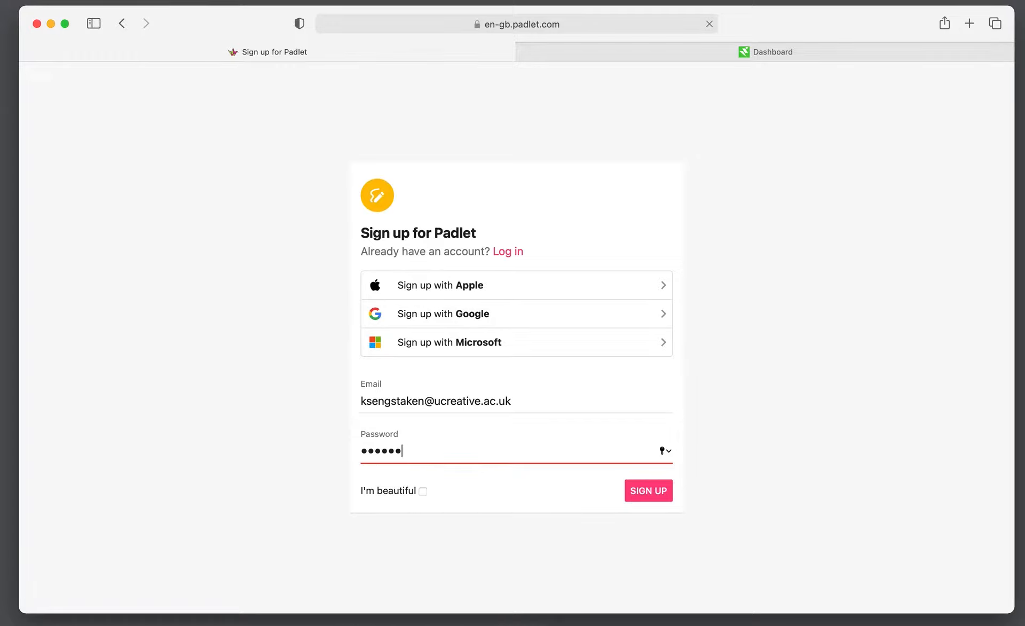
pyautogui.write('***')
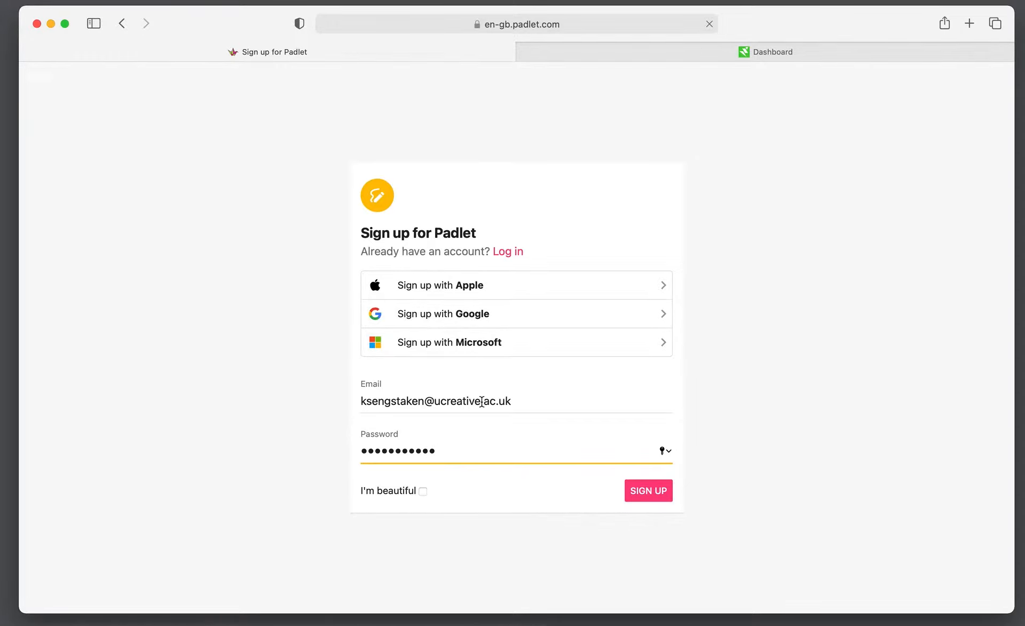
# Tick the I'm beautiful box, submit the sign-up form, and decline saving the password
pyautogui.click(419, 493)
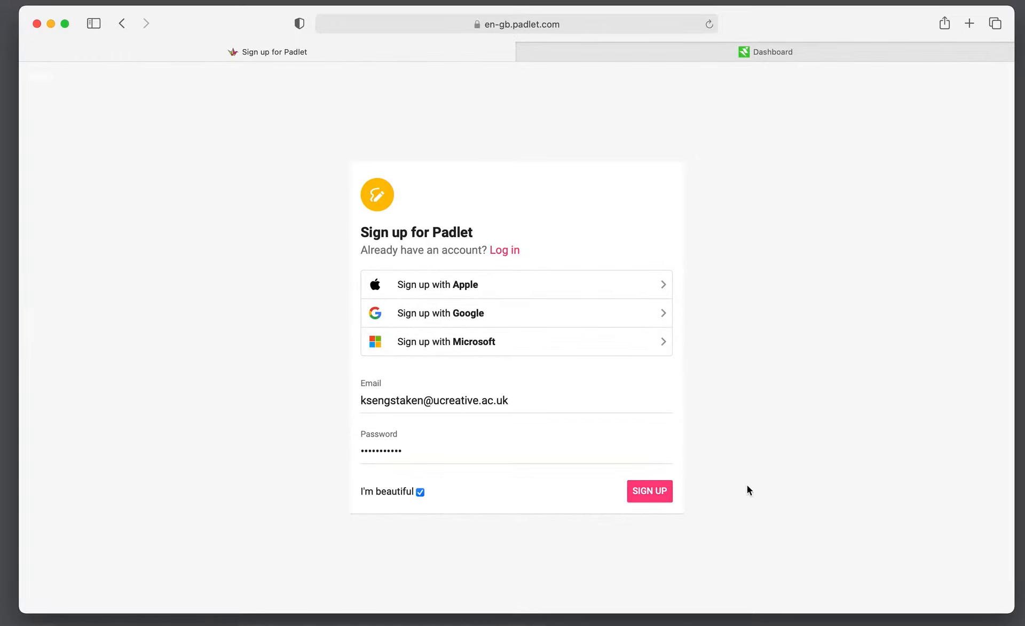
pyautogui.click(659, 498)
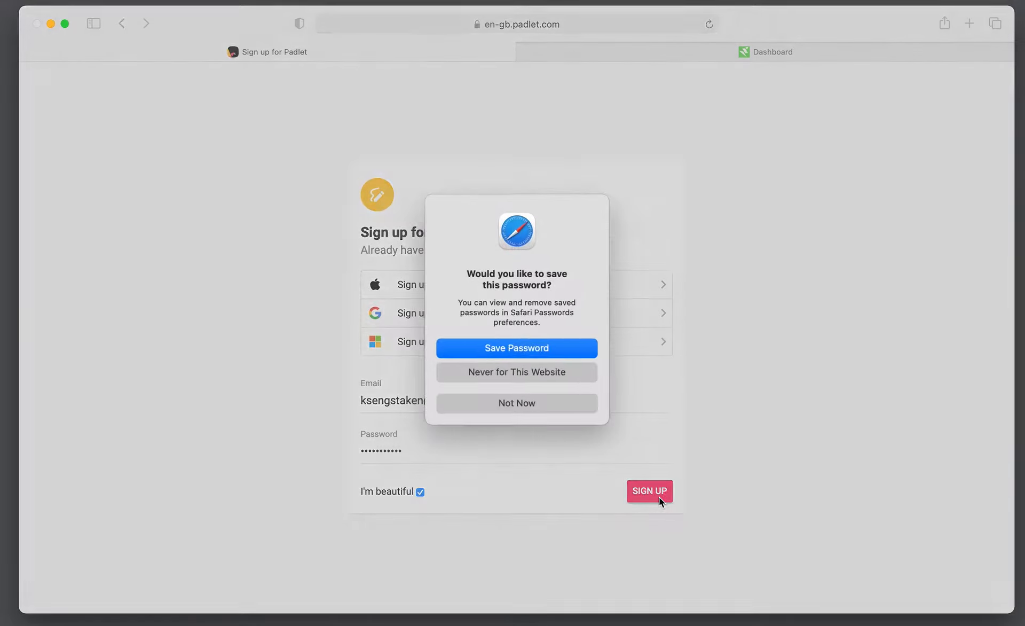
pyautogui.click(558, 348)
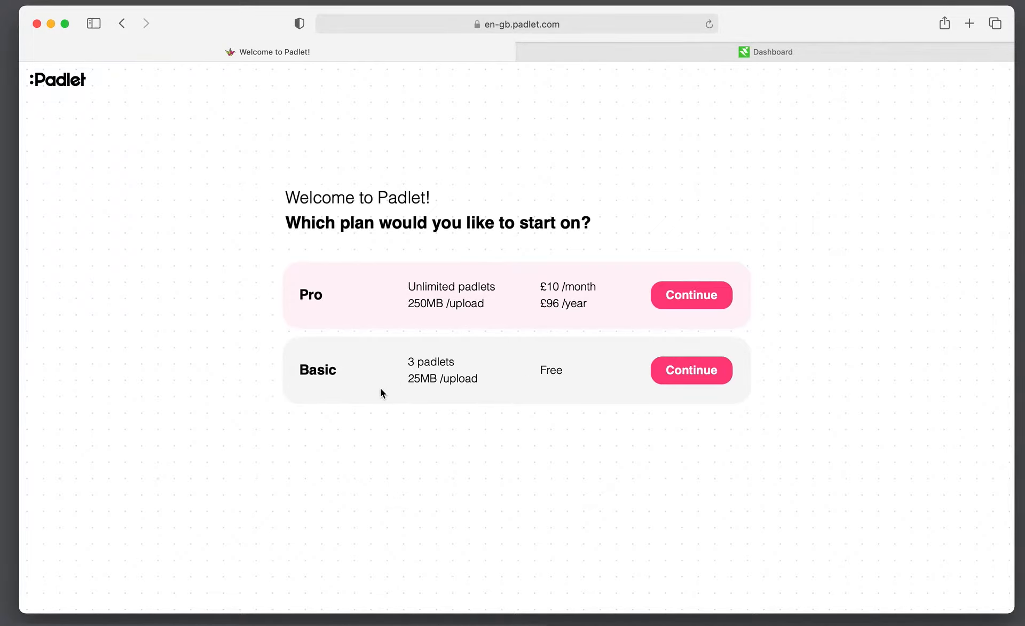
# Choose the free Basic plan, continue to the dashboard, and begin making a padlet
pyautogui.click(701, 373)
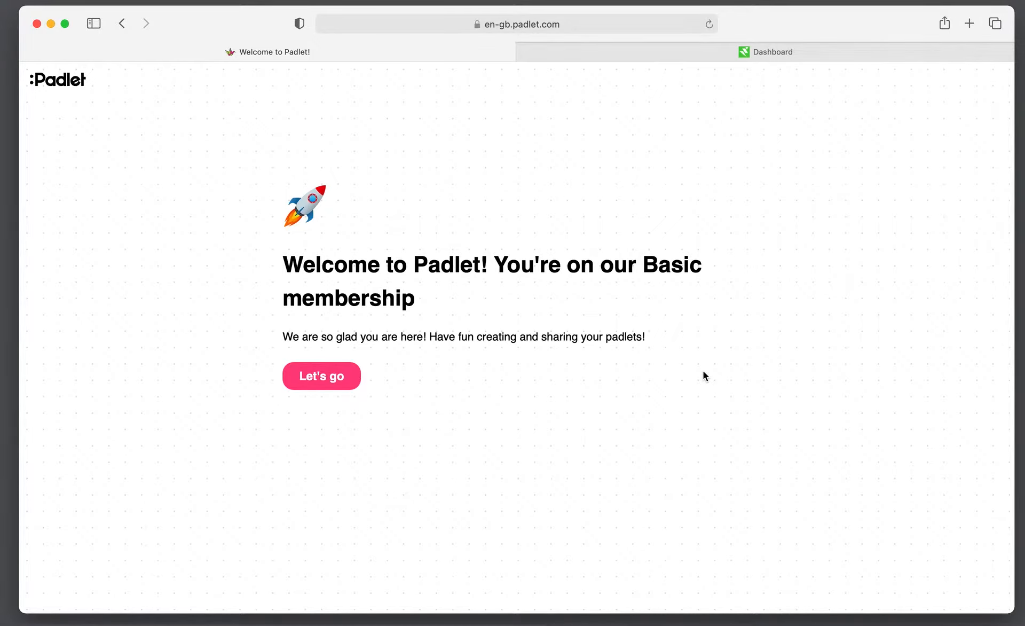
pyautogui.click(323, 383)
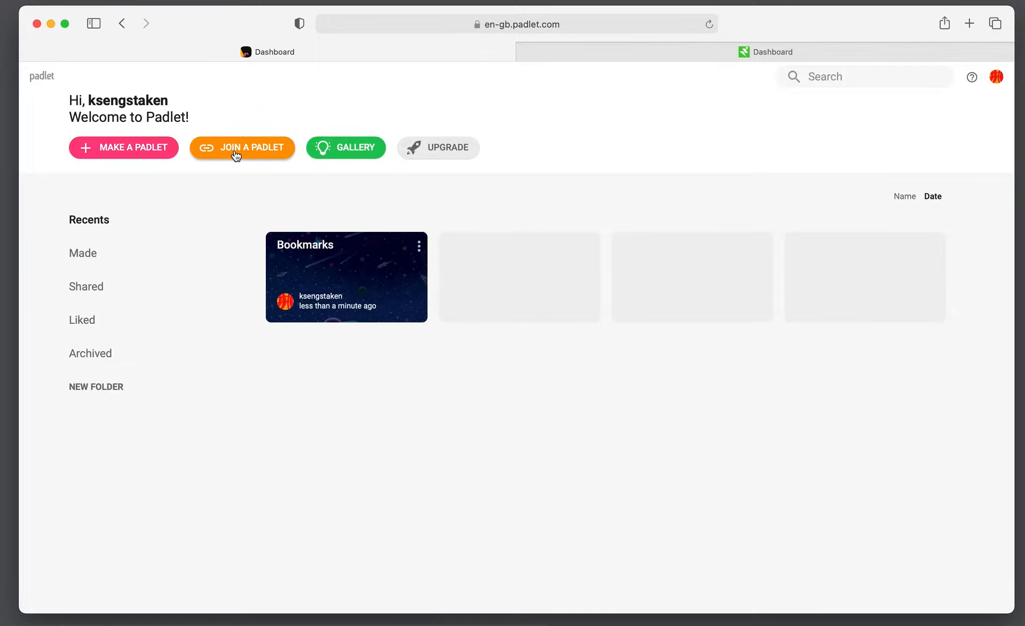
pyautogui.click(123, 152)
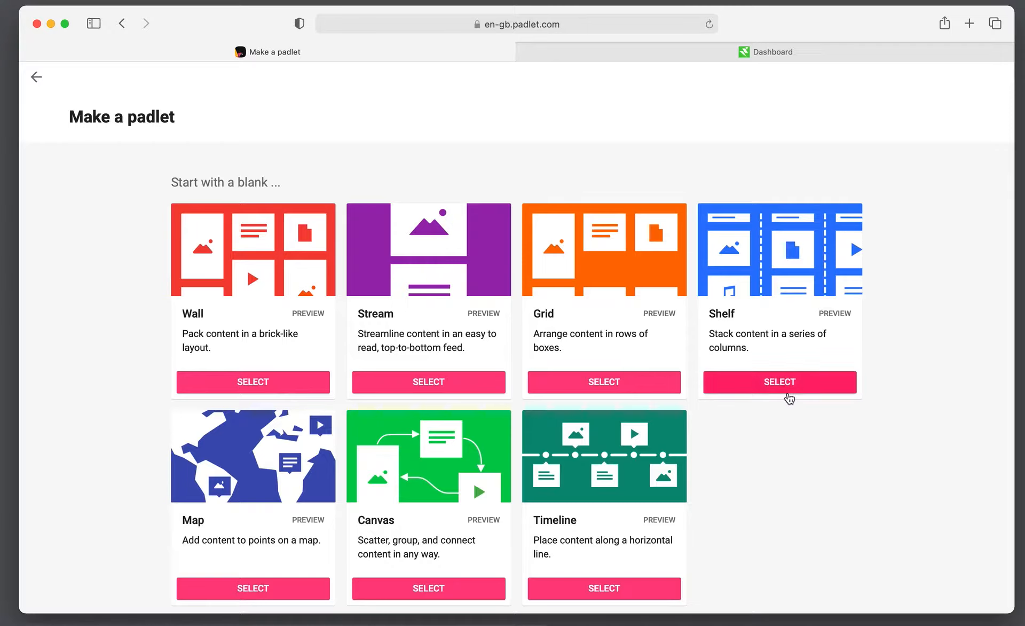
# Create a blank Canvas padlet and accept the browser notifications prompt
pyautogui.scroll(-2, 730, 487)
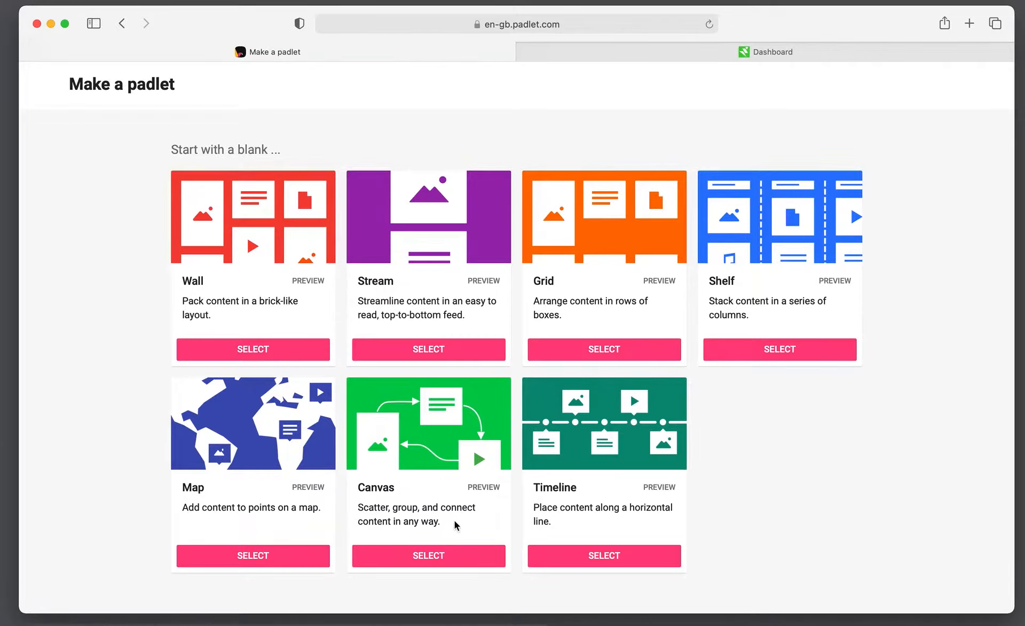
pyautogui.click(451, 560)
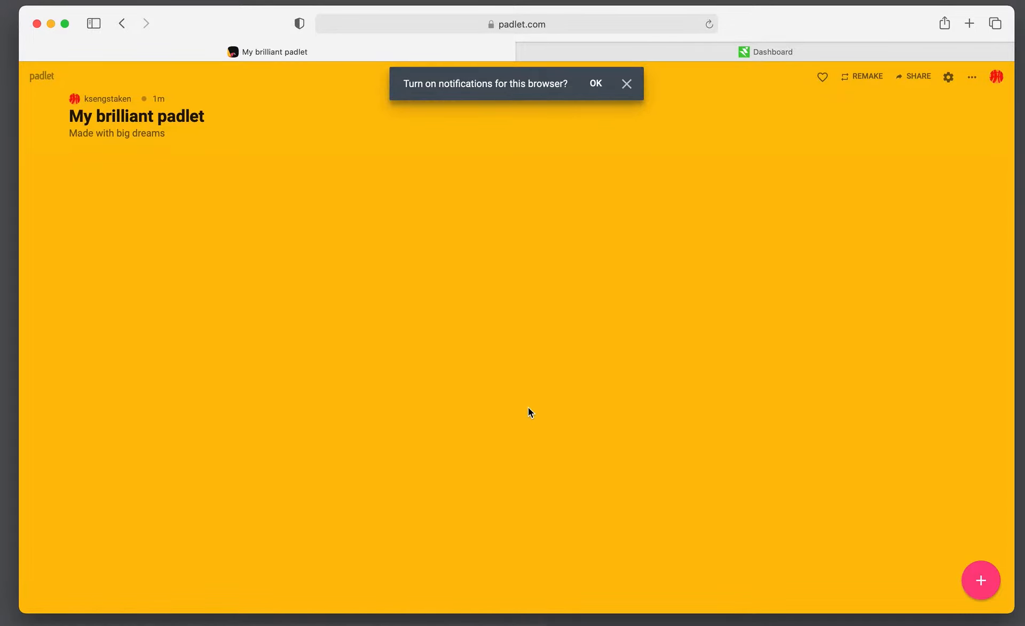
pyautogui.click(596, 83)
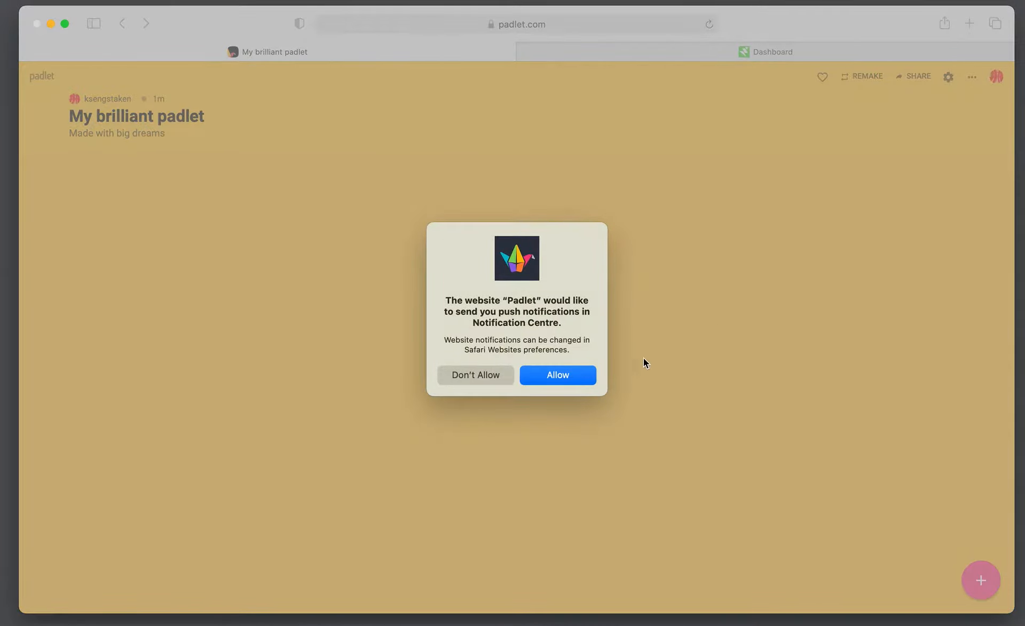
# Allow Padlet push notifications and open the padlet's Modify settings panel
pyautogui.click(566, 376)
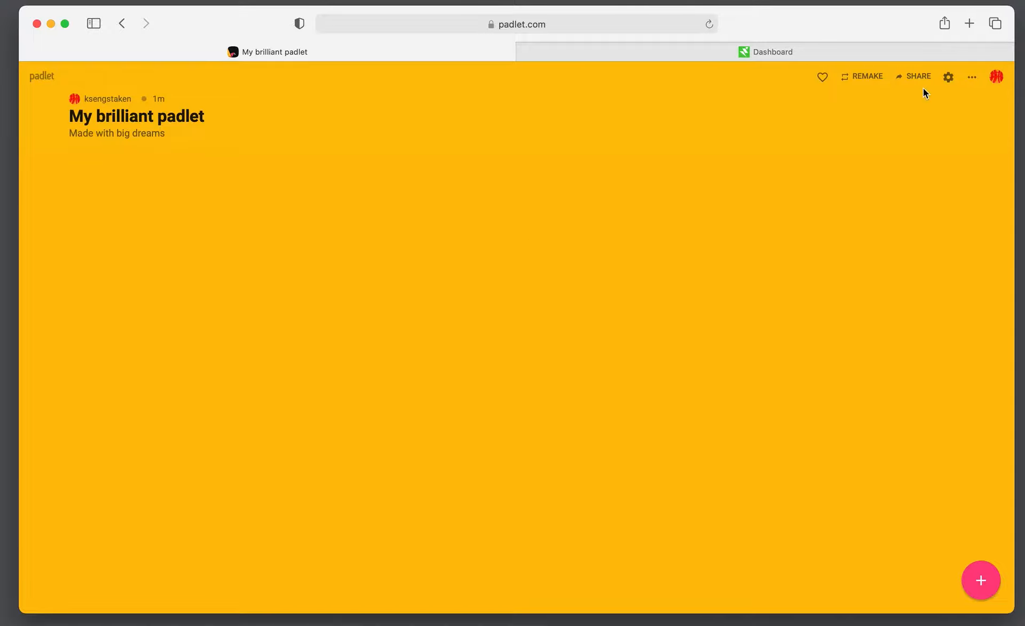
pyautogui.click(951, 80)
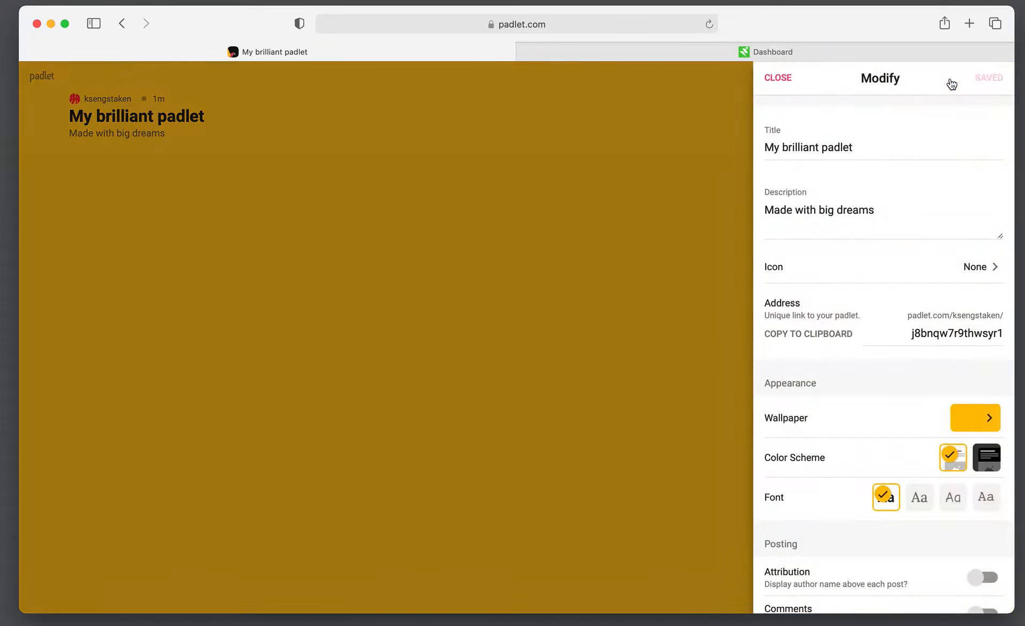
pyautogui.click(777, 78)
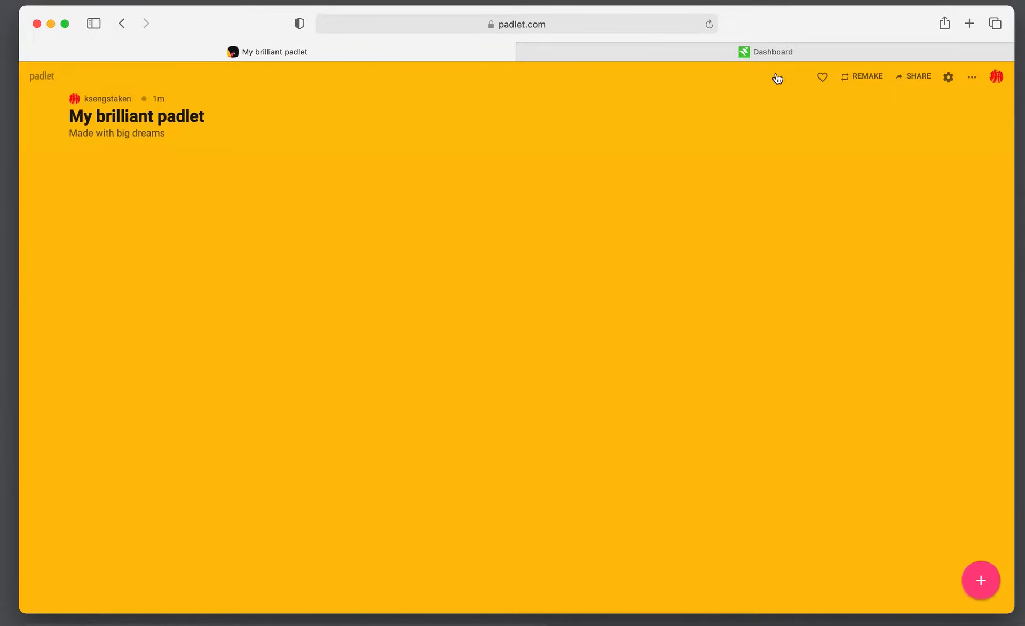
pyautogui.click(948, 79)
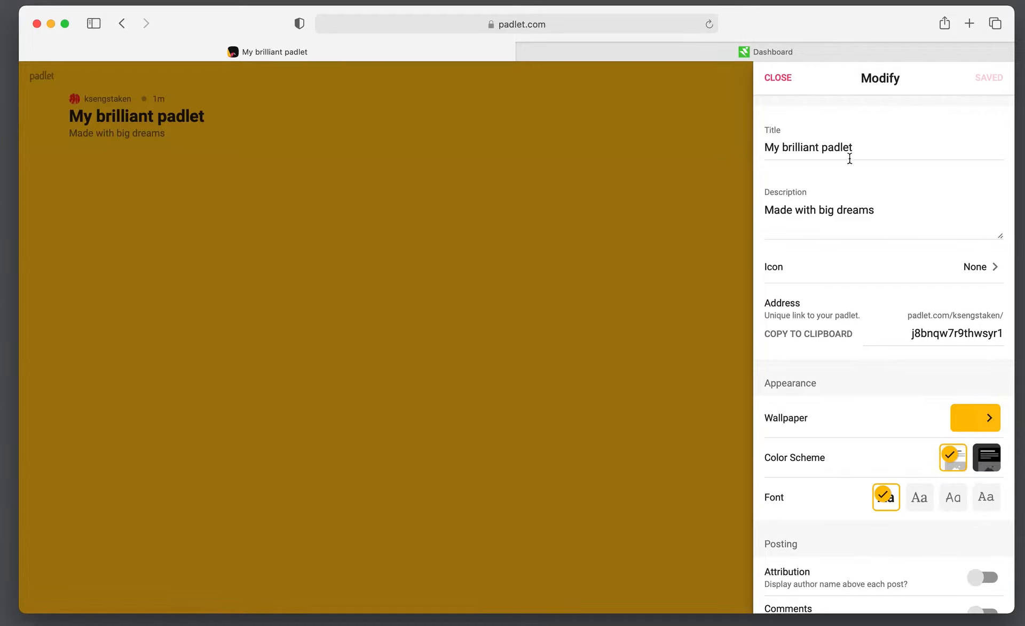
# Retitle the padlet 'My Work Experience' and select the old 'Made with big dreams' description
pyautogui.moveTo(853, 147); pyautogui.dragTo(785, 142)
pyautogui.write('Work ')
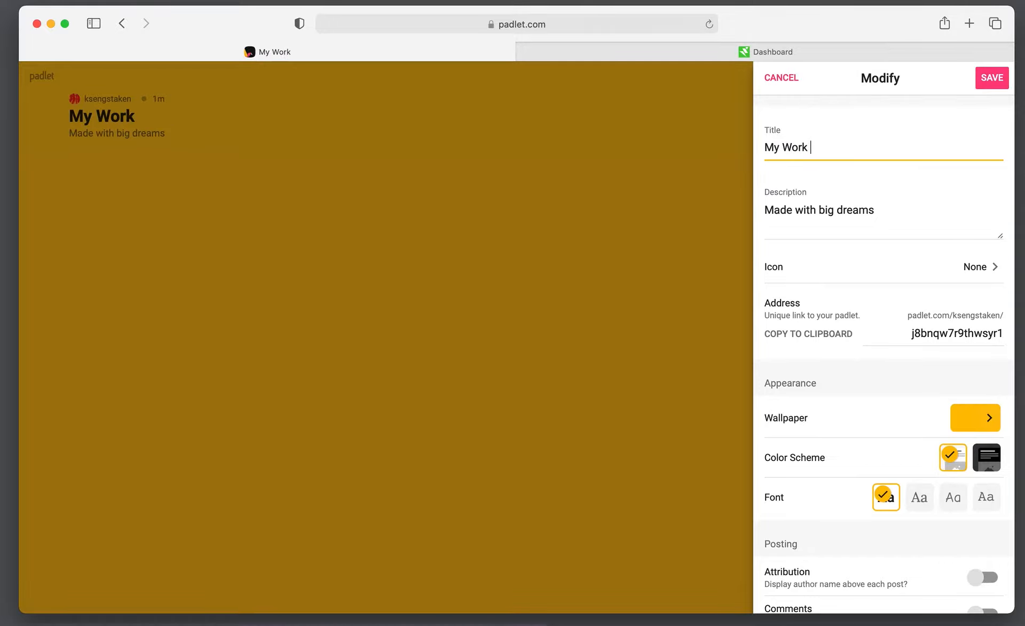
pyautogui.write('Experience')
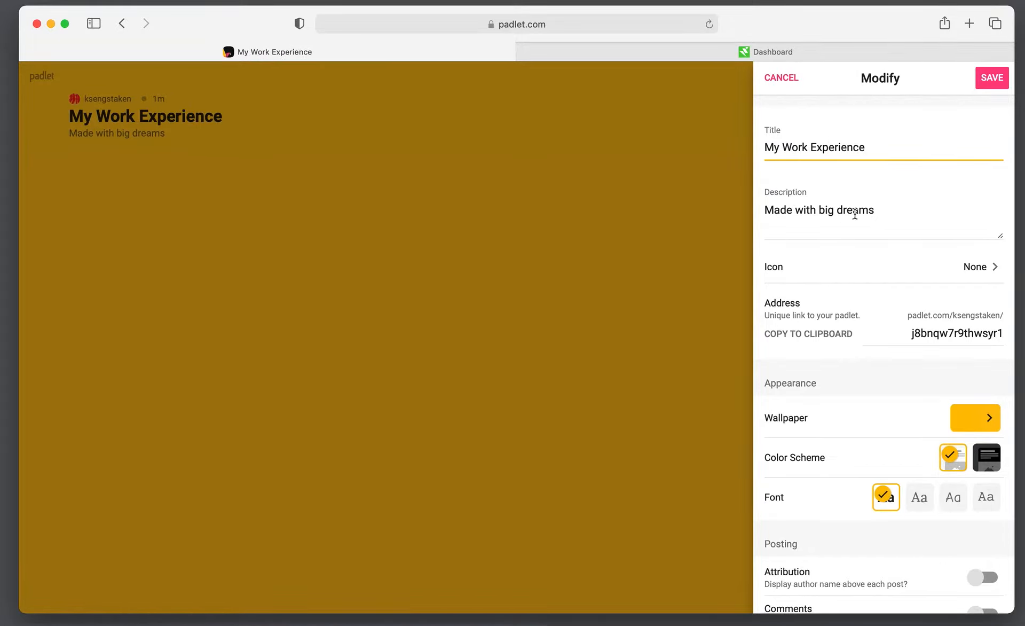
pyautogui.click(878, 208)
pyautogui.moveTo(877, 209); pyautogui.dragTo(727, 204)
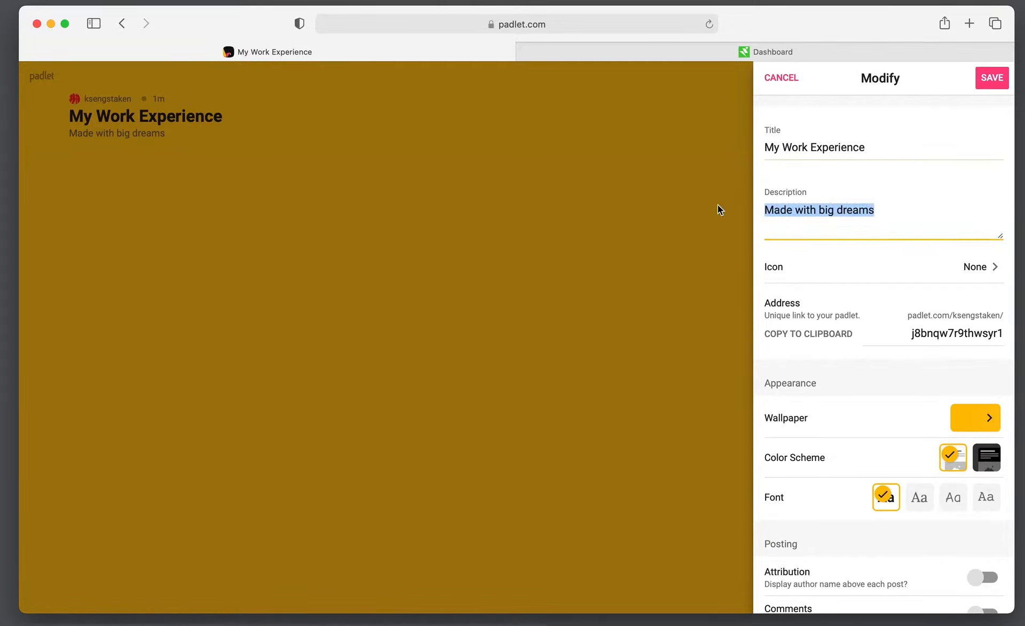
# Replace the description with 'My journey into the creative industries'
pyautogui.write('Trahc')
pyautogui.press('BackSpace')
pyautogui.press('BackSpace')
pyautogui.write('cking my ')
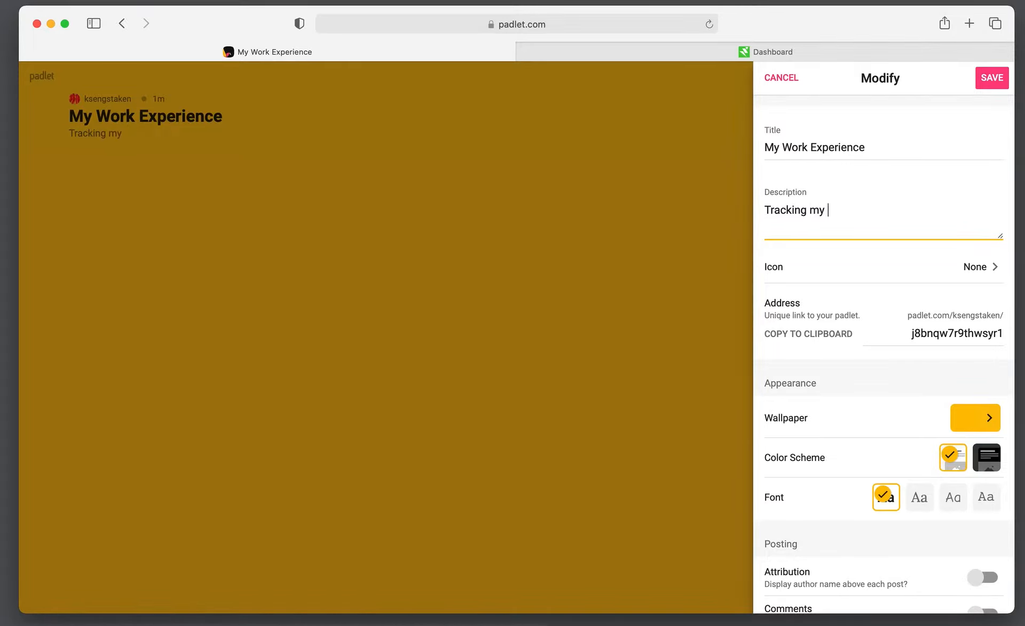
pyautogui.write('engagmen')
pyautogui.press('BackSpace')
pyautogui.press('BackSpace')
pyautogui.press('BackSpace')
pyautogui.press('BackSpace')
pyautogui.press('BackSpace')
pyautogui.press('BackSpace')
pyautogui.press('BackSpace')
pyautogui.press('BackSpace')
pyautogui.press('BackSpace')
pyautogui.press('BackSpace')
pyautogui.press('BackSpace')
pyautogui.press('BackSpace')
pyautogui.press('BackSpace')
pyautogui.press('BackSpace')
pyautogui.press('BackSpace')
pyautogui.press('BackSpace')
pyautogui.press('BackSpace')
pyautogui.press('BackSpace')
pyautogui.press('BackSpace')
pyautogui.press('BackSpace')
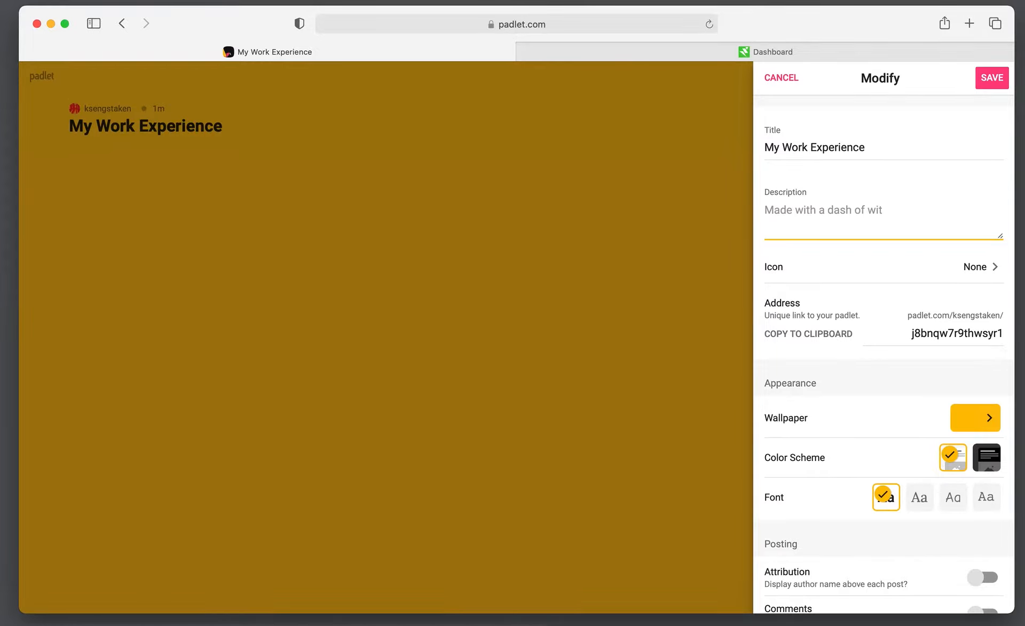
pyautogui.write('H')
pyautogui.press('BackSpace')
pyautogui.write('My journ')
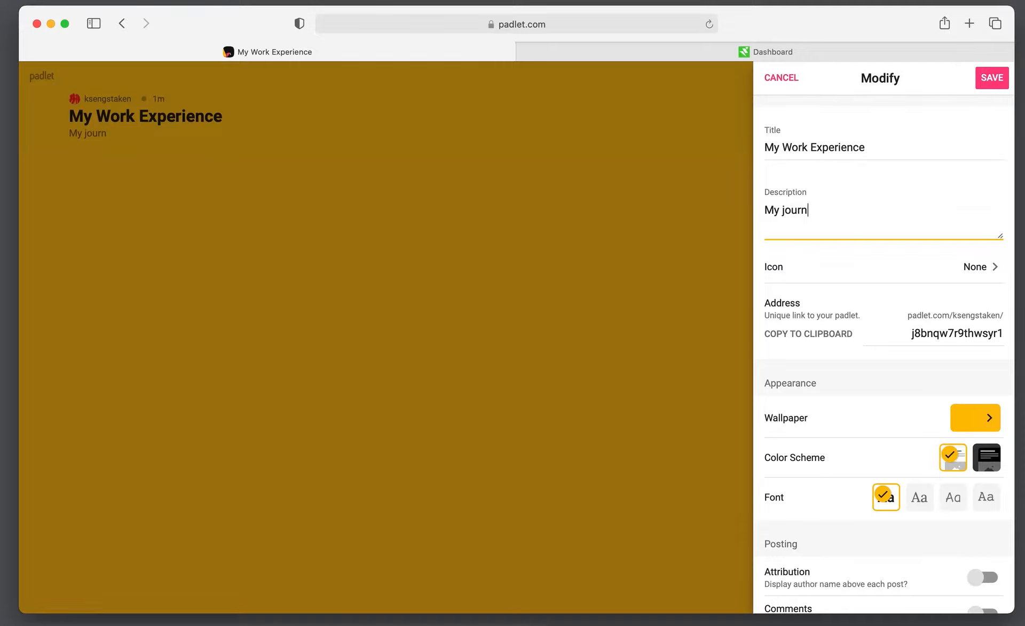
pyautogui.write('ey into the creative iu')
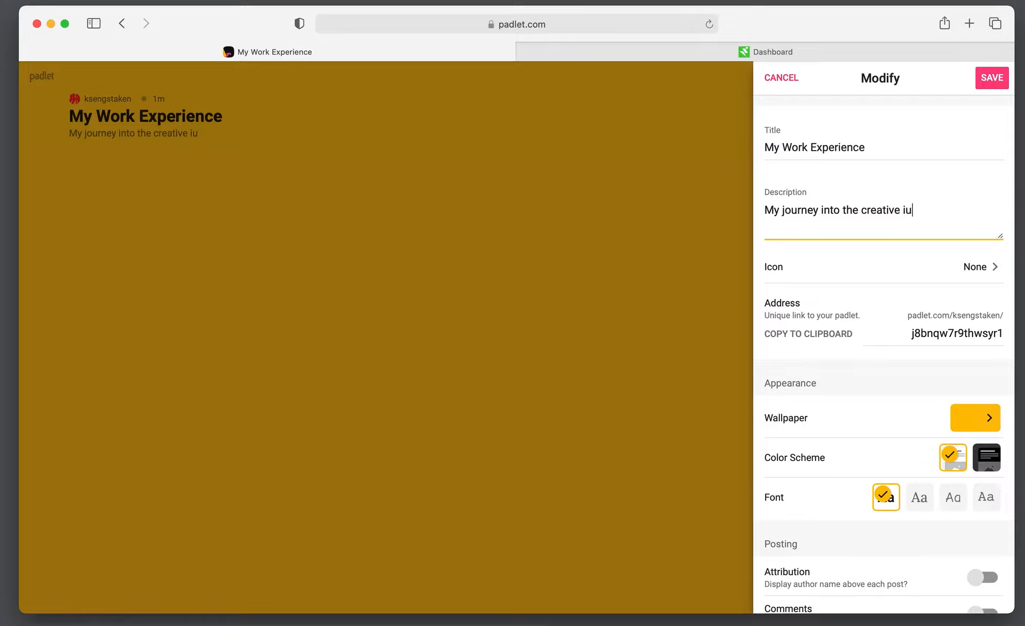
pyautogui.press('BackSpace')
pyautogui.write('ndustries')
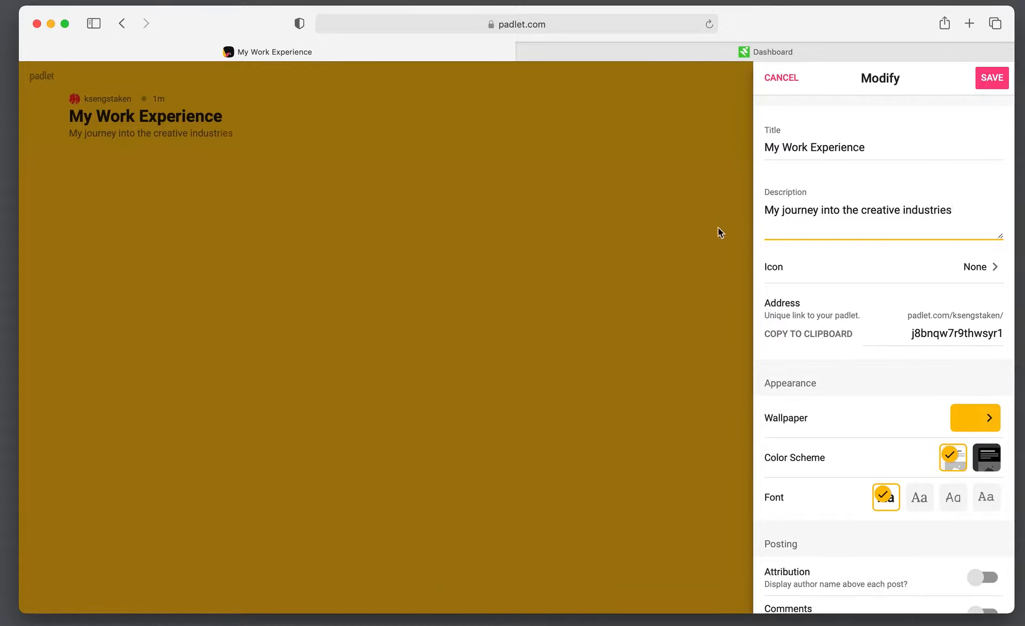
pyautogui.click(911, 275)
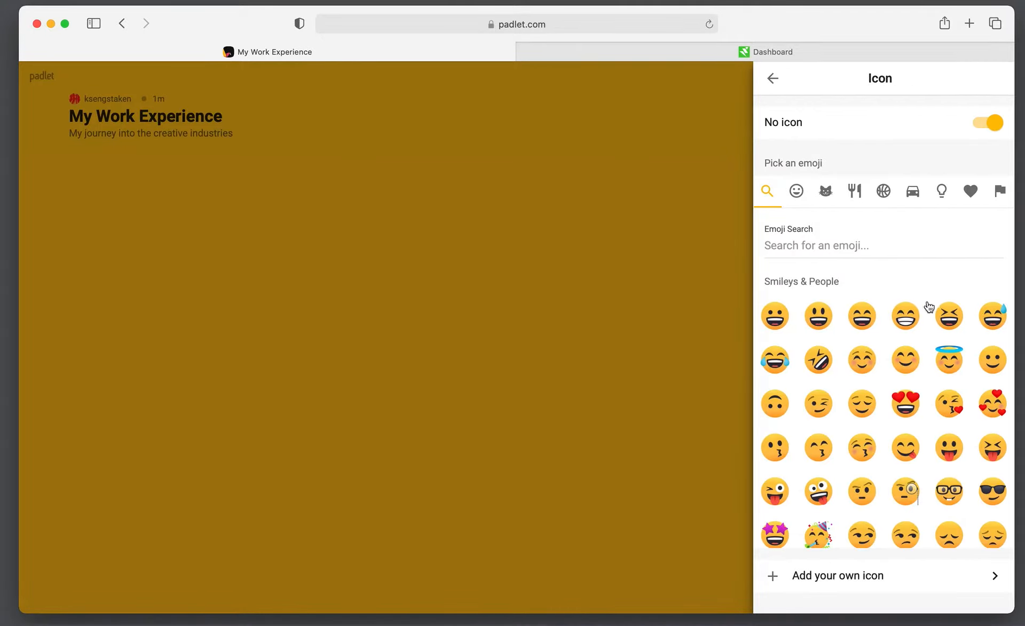
# Try the panda, then set the floppy disk emoji as the padlet icon
pyautogui.click(825, 193)
pyautogui.click(862, 298)
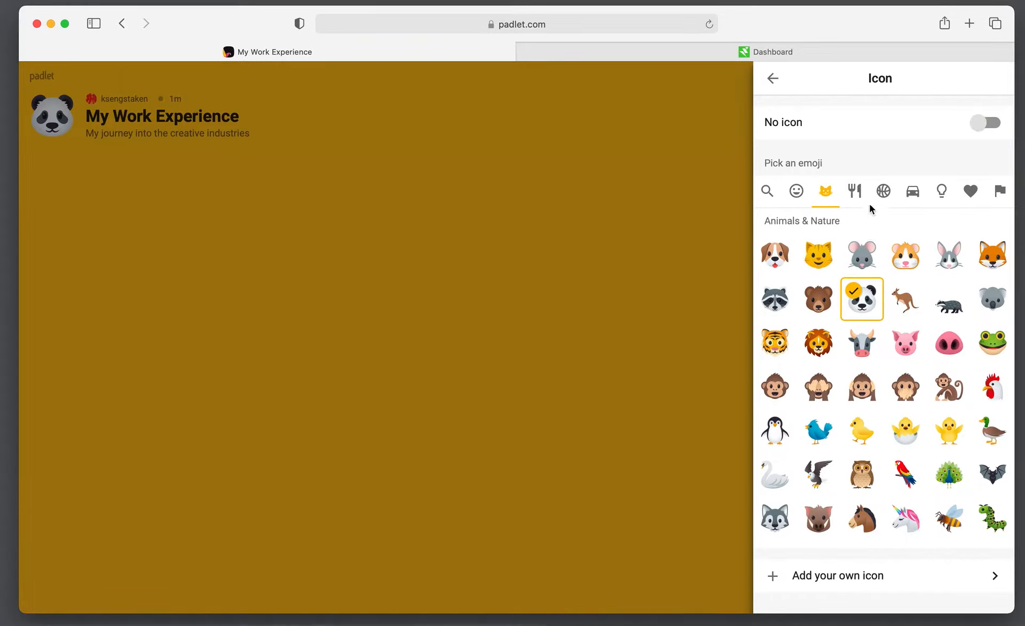
pyautogui.click(940, 198)
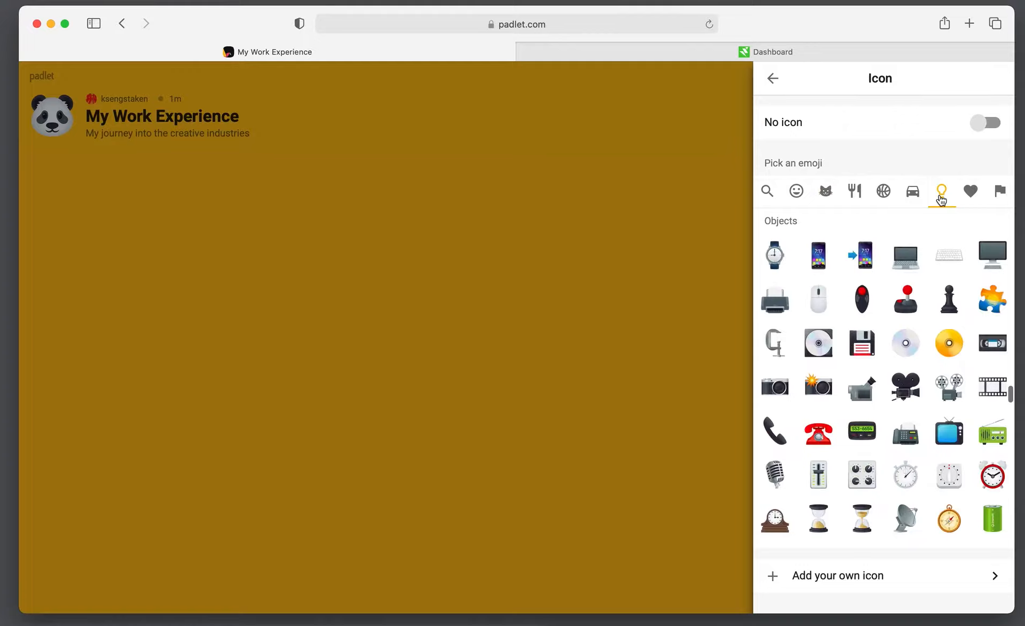
pyautogui.click(866, 350)
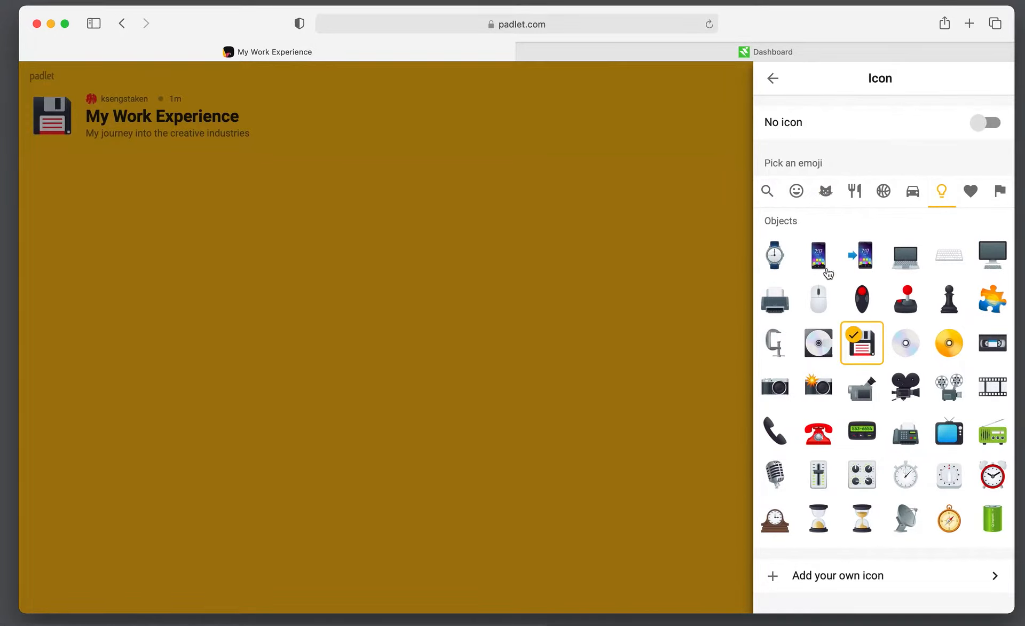
pyautogui.click(772, 78)
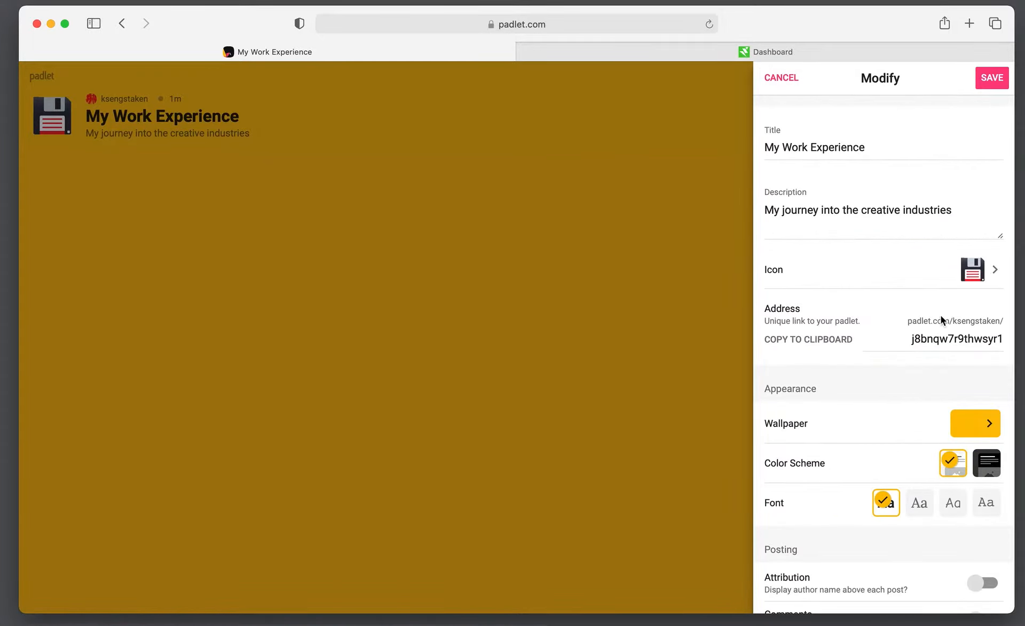
# Browse the Solid Colors, Gradients and Textures and Patterns wallpaper categories without changing the background
pyautogui.moveTo(931, 321)
pyautogui.mouseDown()
pyautogui.moveTo(988, 323)
pyautogui.moveTo(924, 332)
pyautogui.mouseUp()
pyautogui.click(990, 425)
pyautogui.click(910, 130)
pyautogui.click(773, 79)
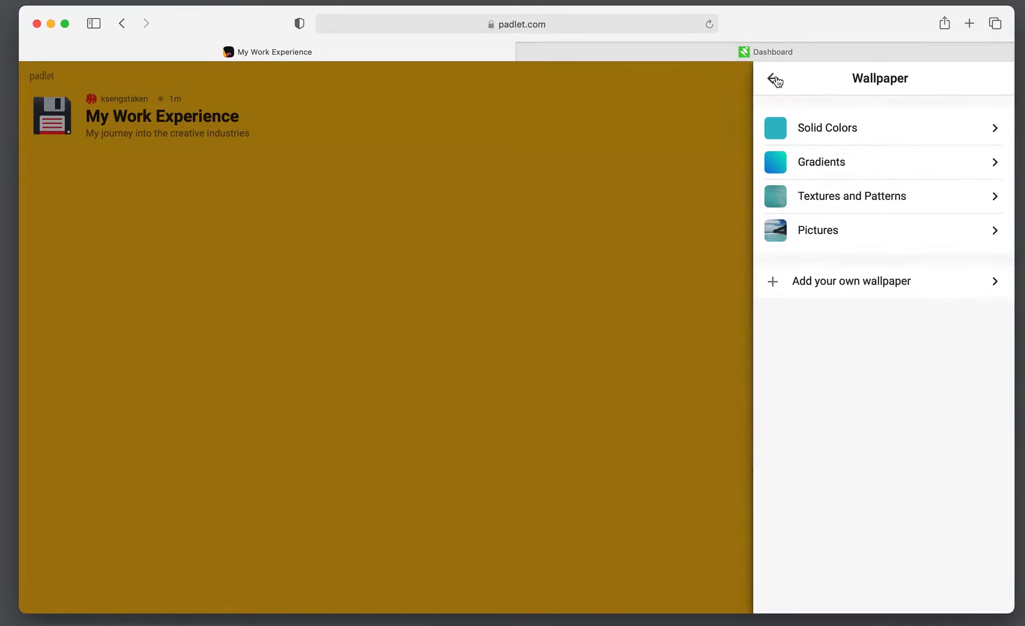
pyautogui.click(827, 164)
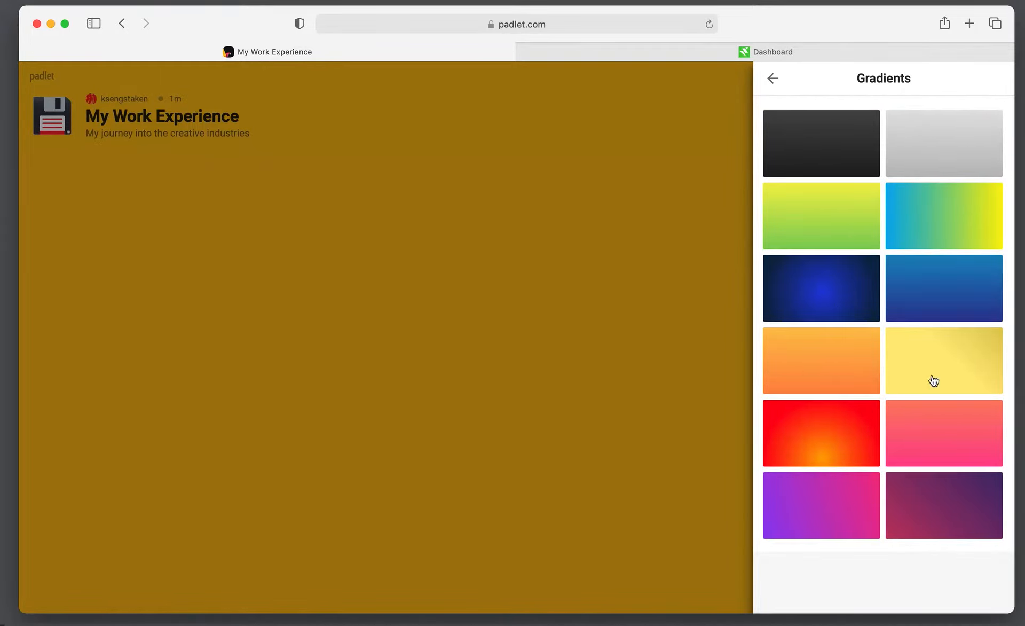
pyautogui.click(776, 78)
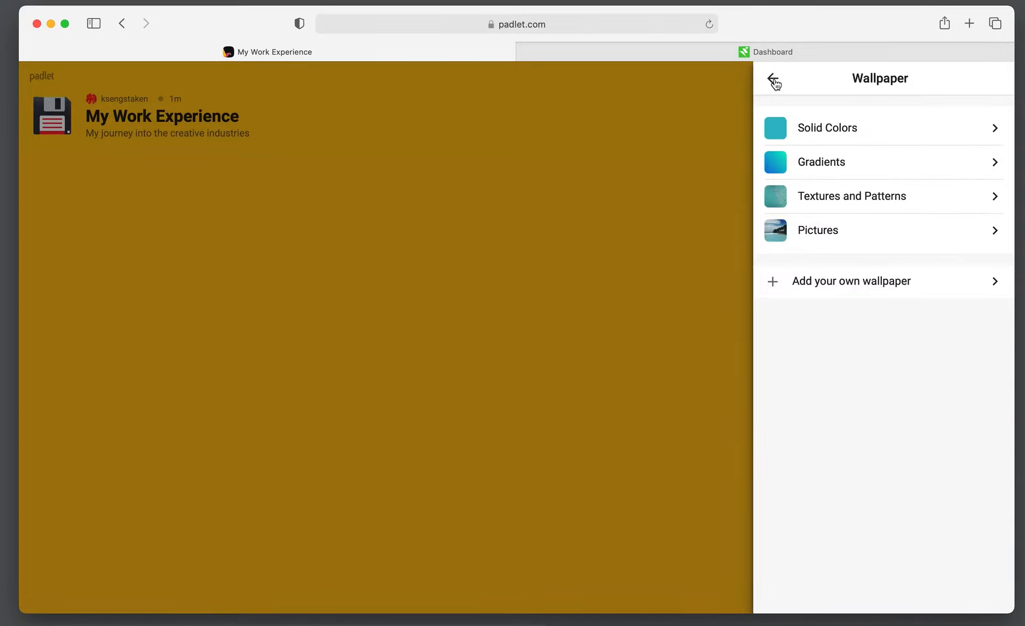
pyautogui.click(838, 197)
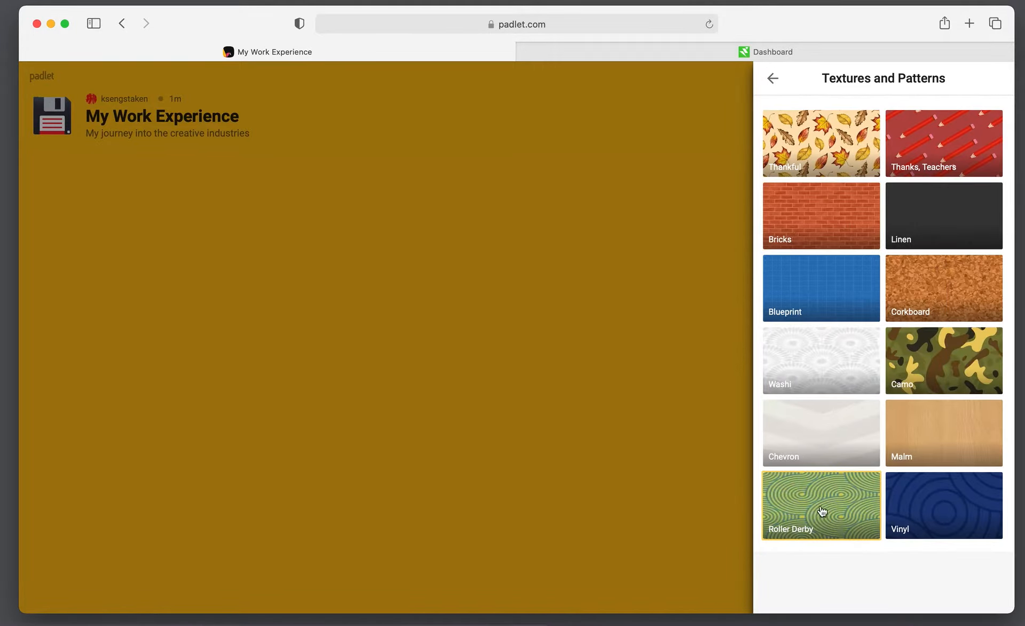
pyautogui.click(774, 80)
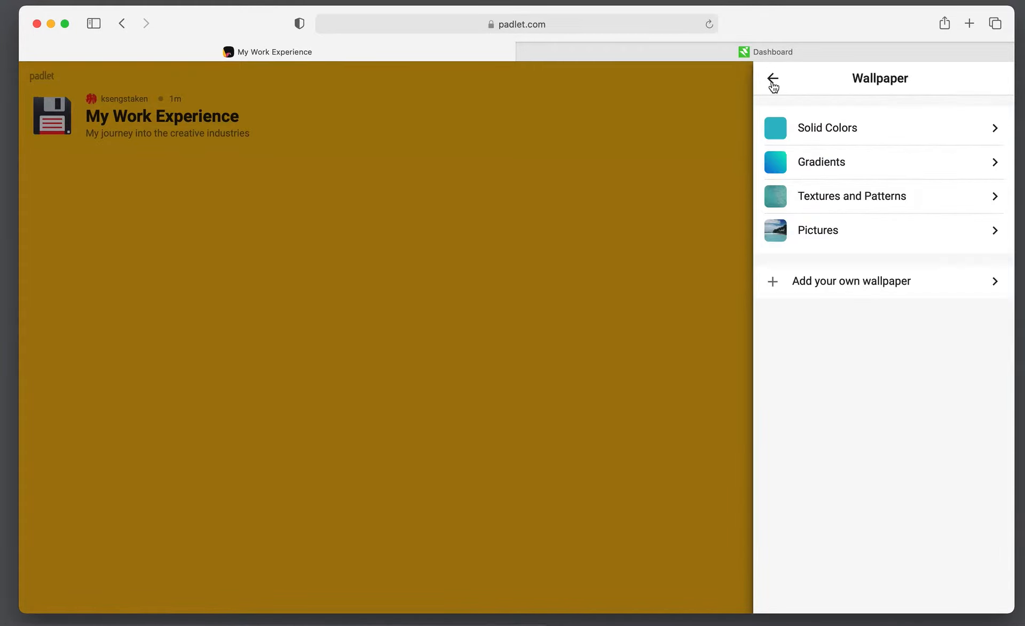
pyautogui.click(811, 245)
# Try the Melville and Shale pictures, then settle on the Skyline photo as wallpaper
pyautogui.scroll(-15, 812, 246)
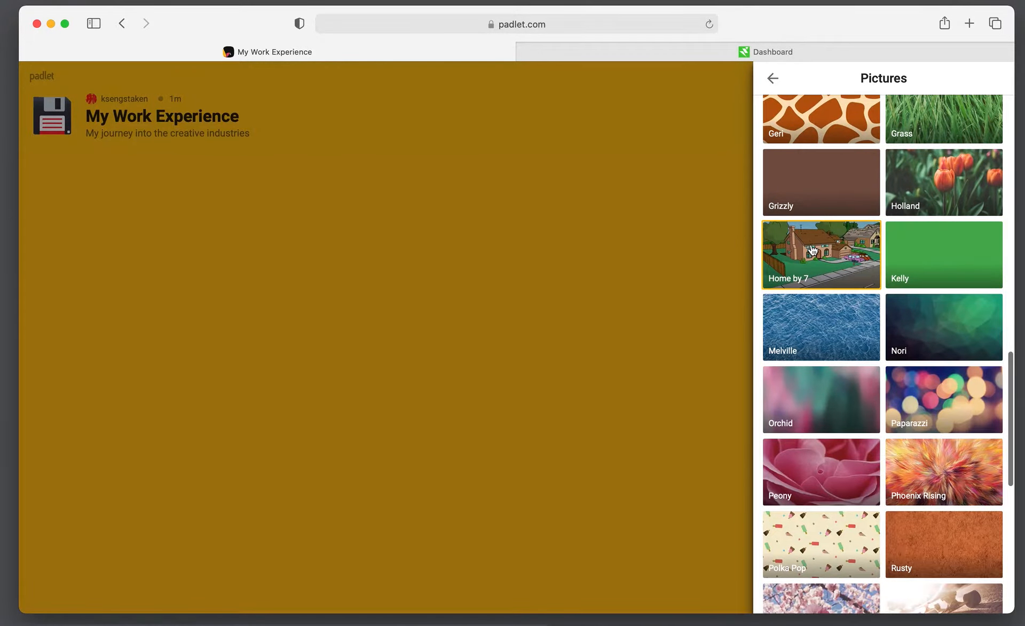
pyautogui.click(822, 342)
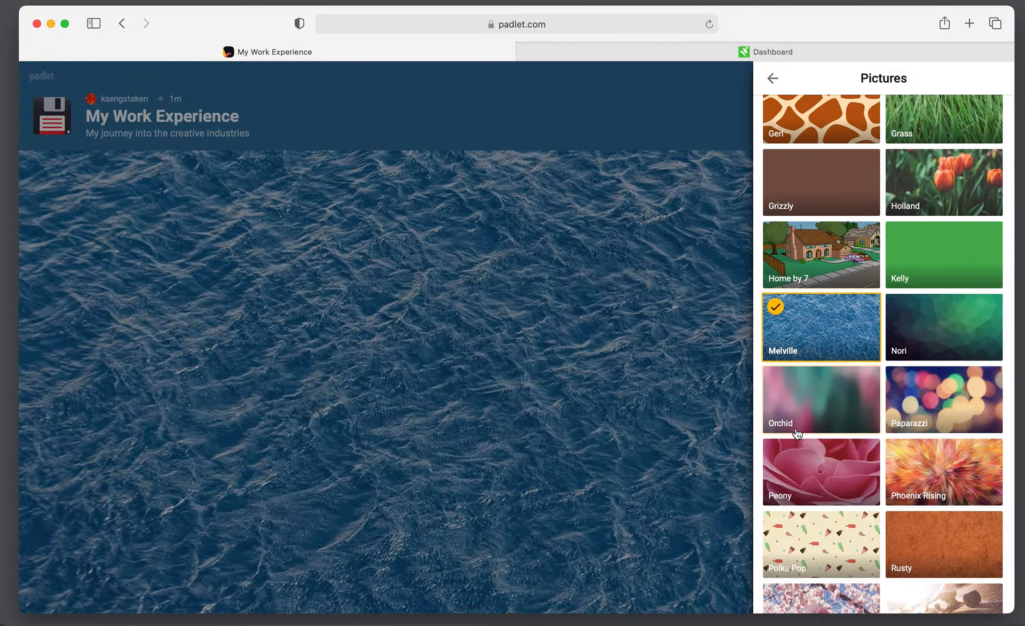
pyautogui.scroll(-7, 798, 433)
pyautogui.scroll(-4, 850, 340)
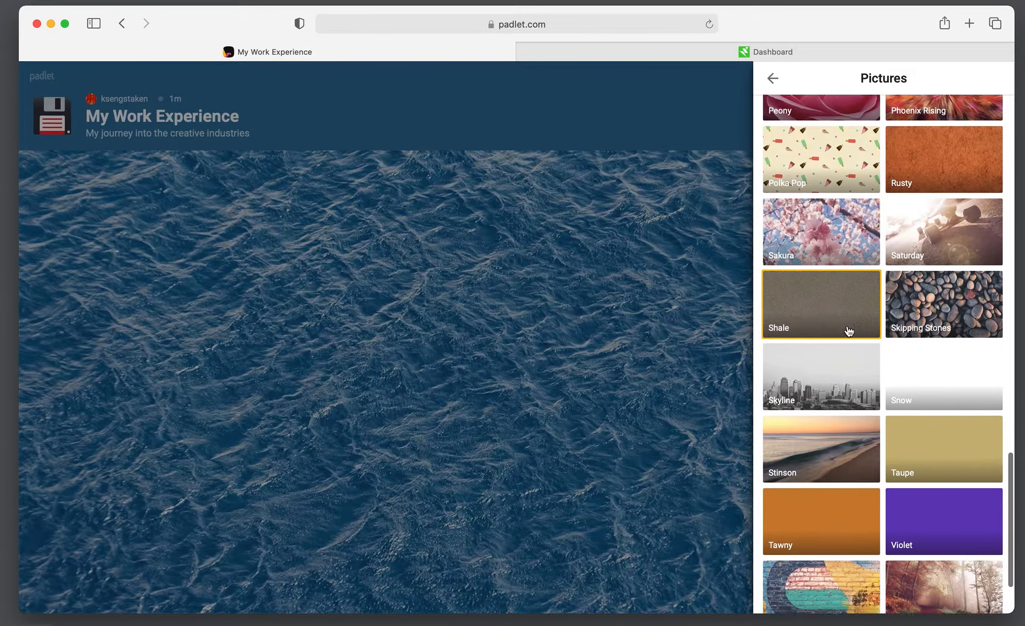
pyautogui.click(848, 215)
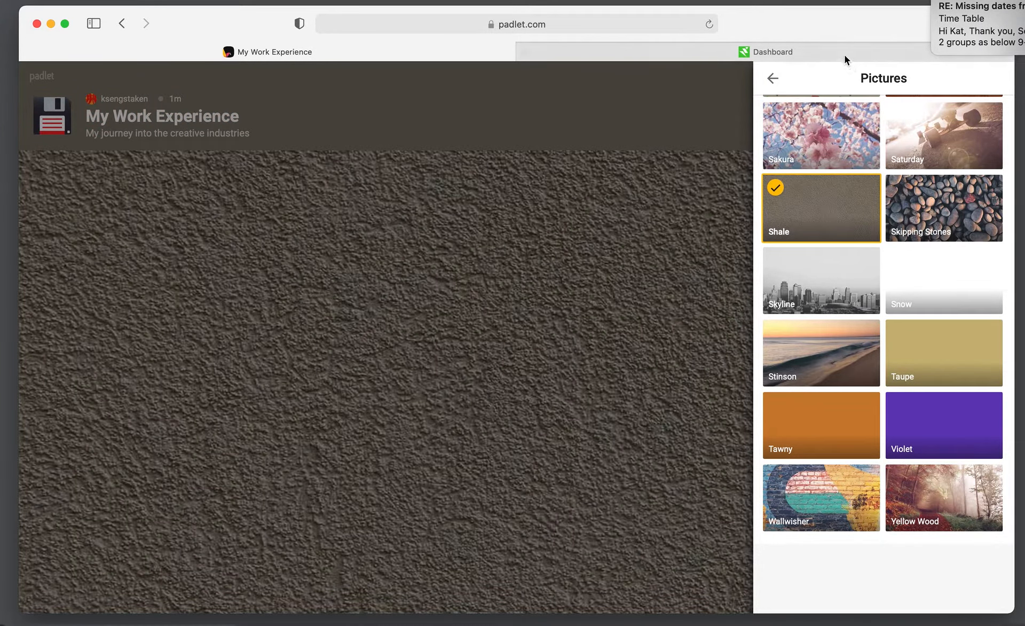
pyautogui.click(825, 299)
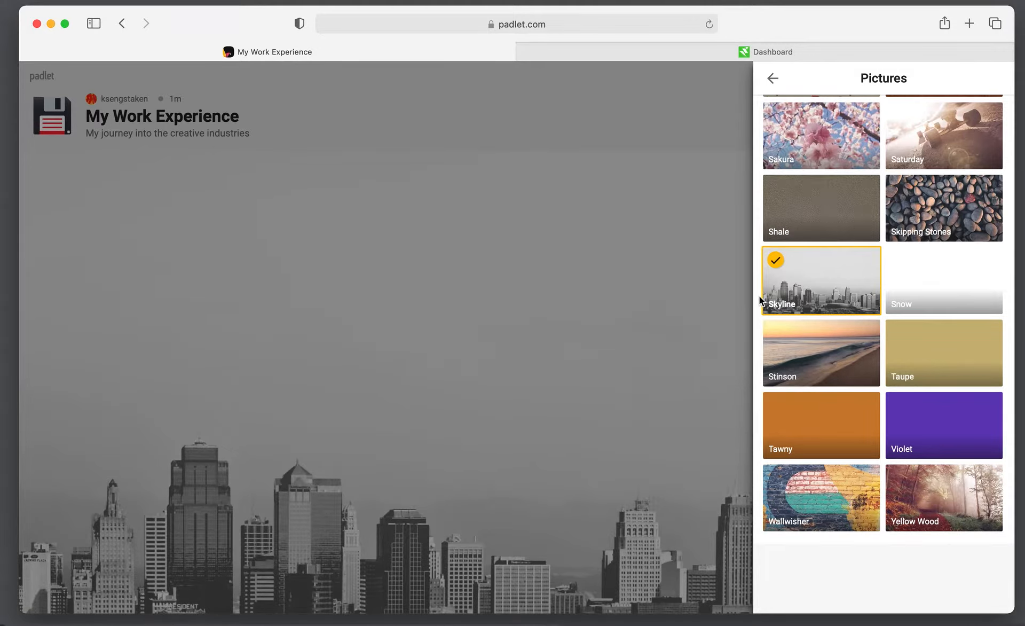
pyautogui.click(773, 78)
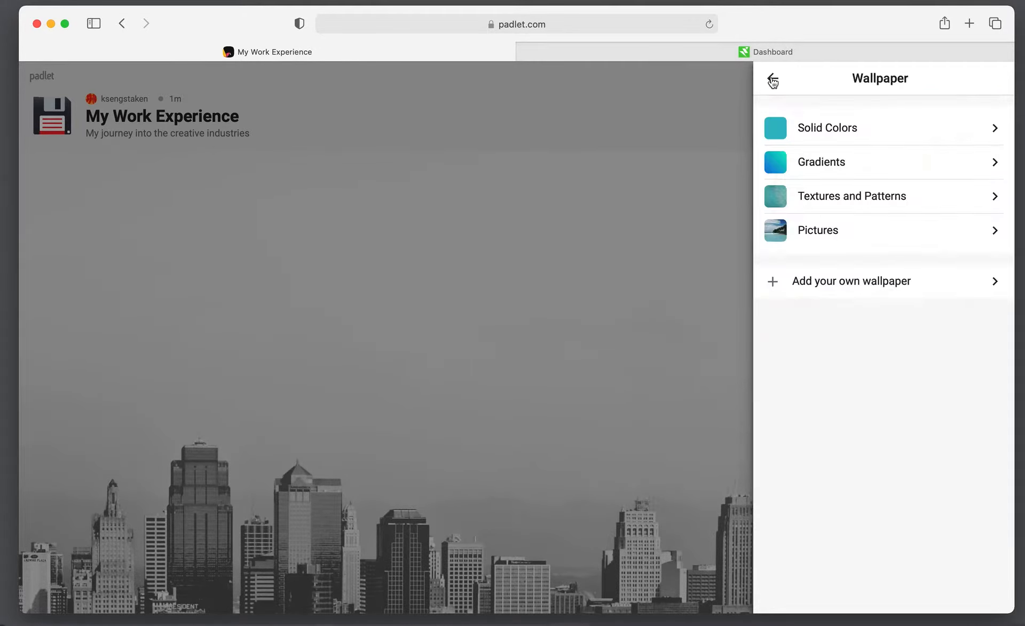
# Turn on Blur for the Skyline wallpaper and return to the Modify settings
pyautogui.click(818, 289)
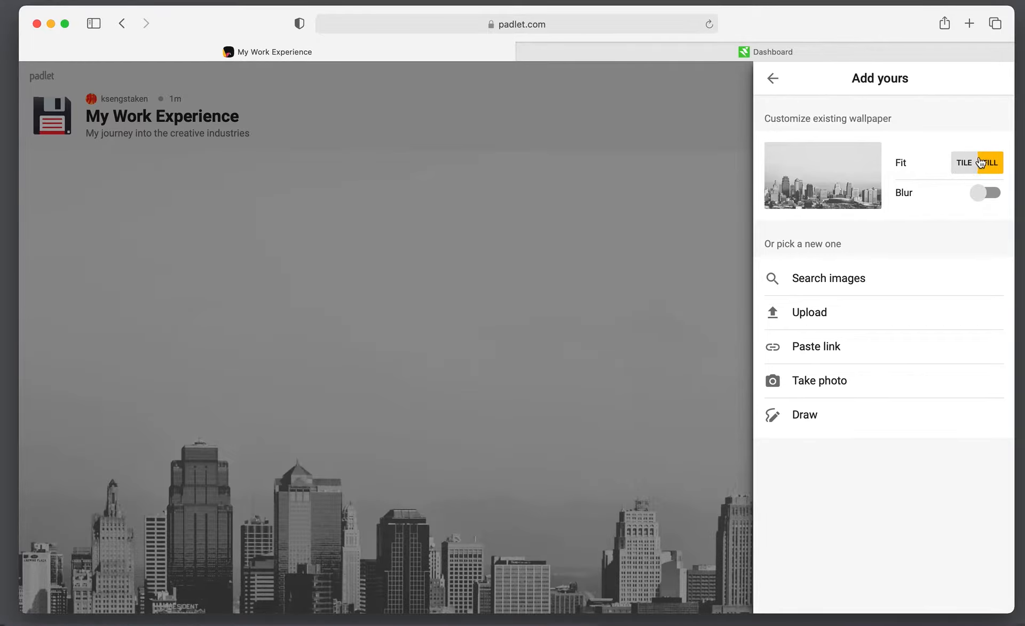
pyautogui.click(989, 193)
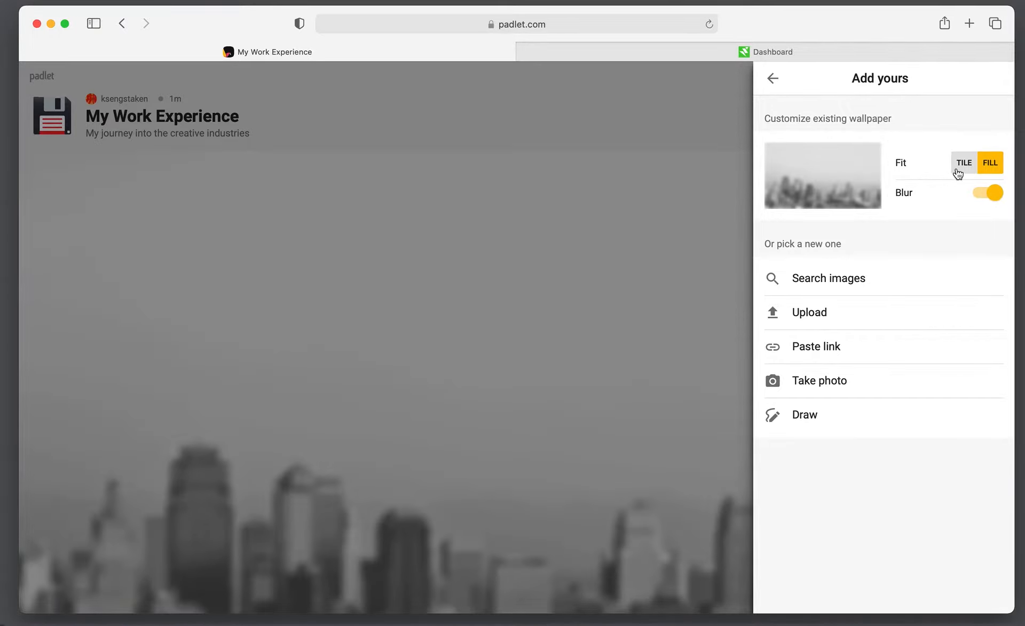
pyautogui.click(773, 79)
pyautogui.click(772, 79)
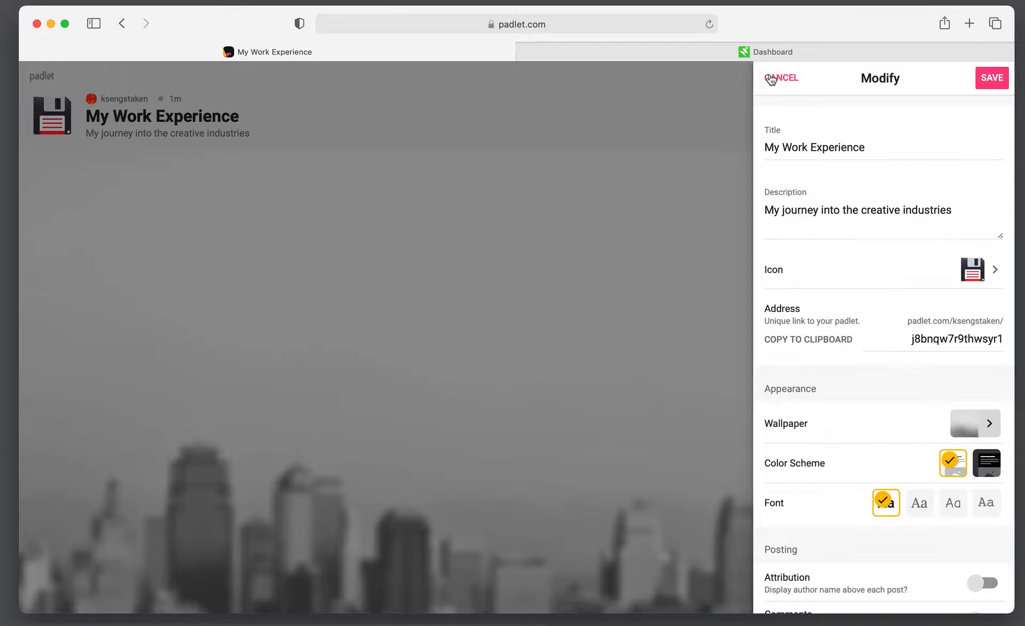
# Switch the post reactions setting from None to Like
pyautogui.scroll(-5, 808, 350)
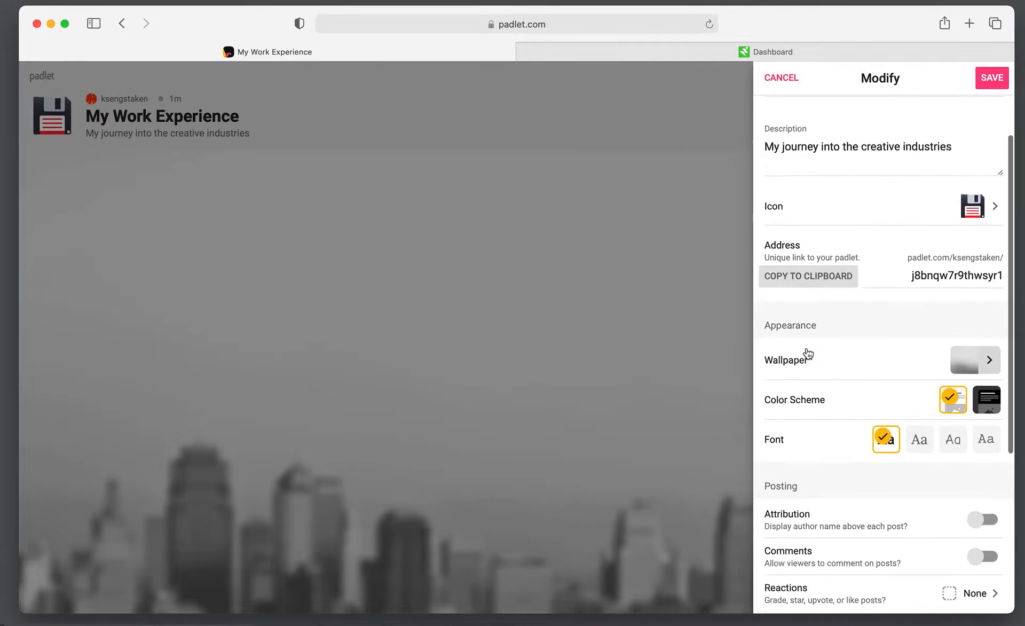
pyautogui.scroll(2, 817, 314)
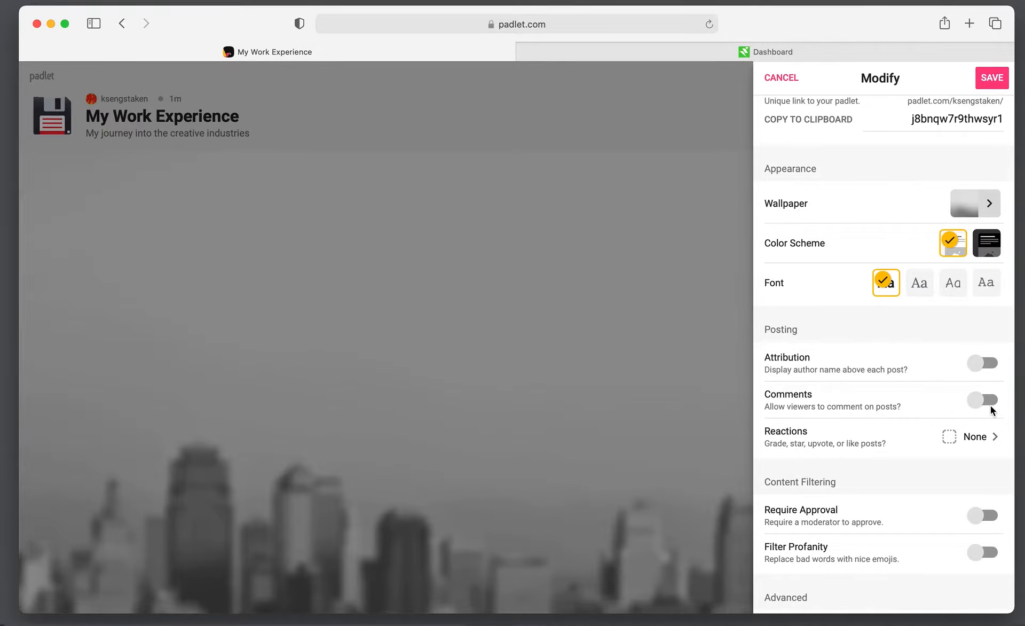
pyautogui.click(949, 438)
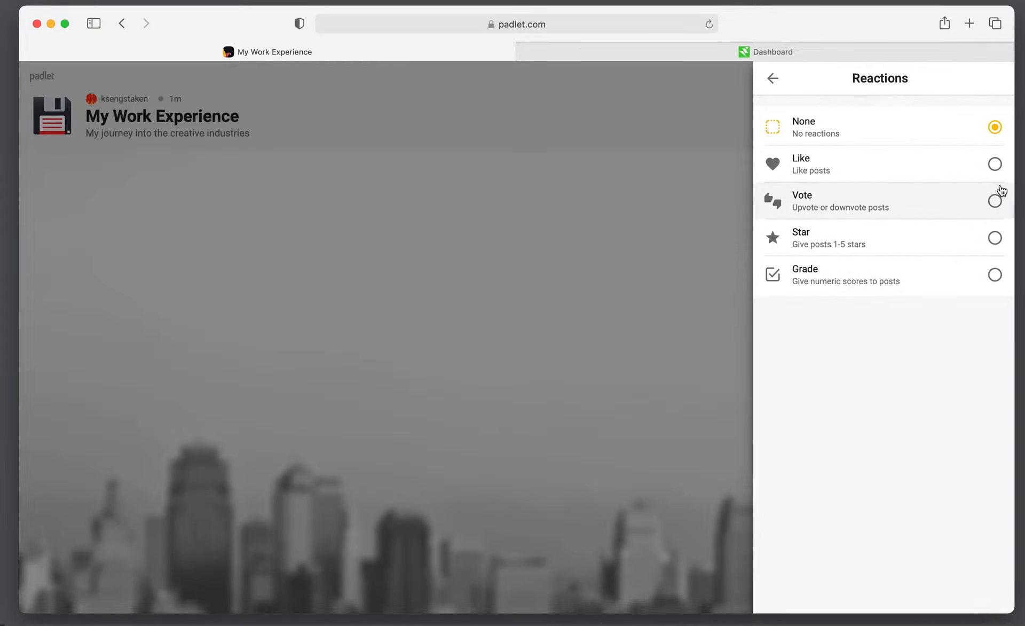
pyautogui.click(994, 165)
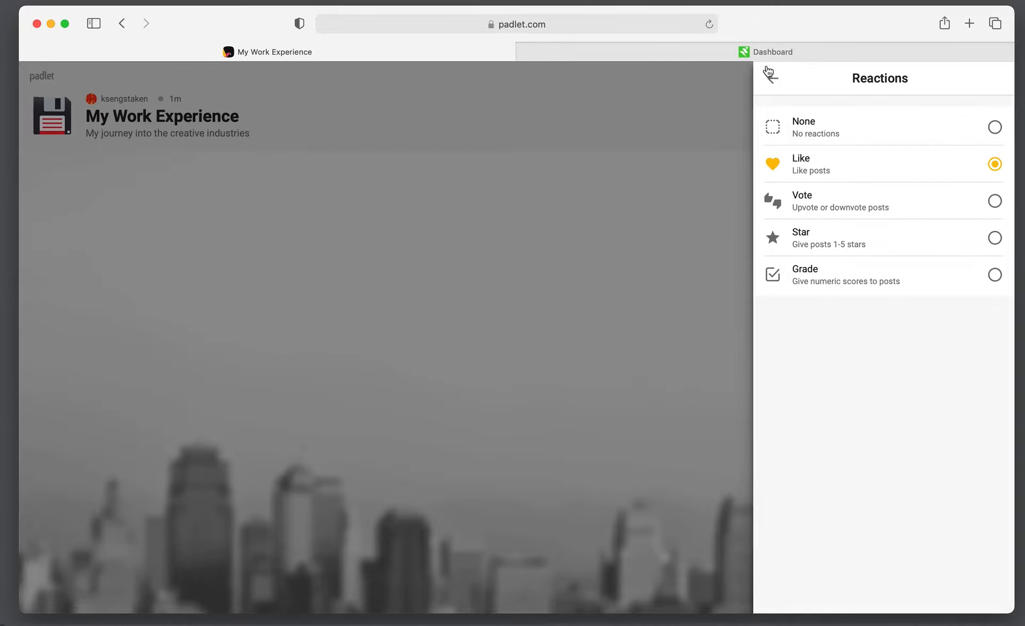
pyautogui.click(772, 75)
pyautogui.scroll(-2, 875, 482)
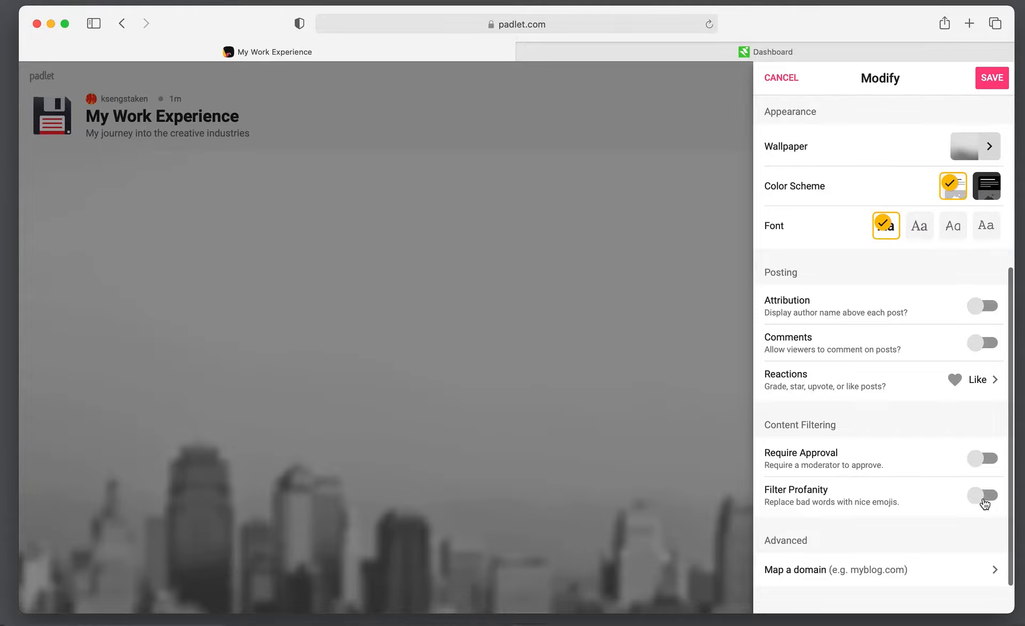
# Enable Filter Profanity in the Modify panel, then save all the board's settings
pyautogui.click(986, 496)
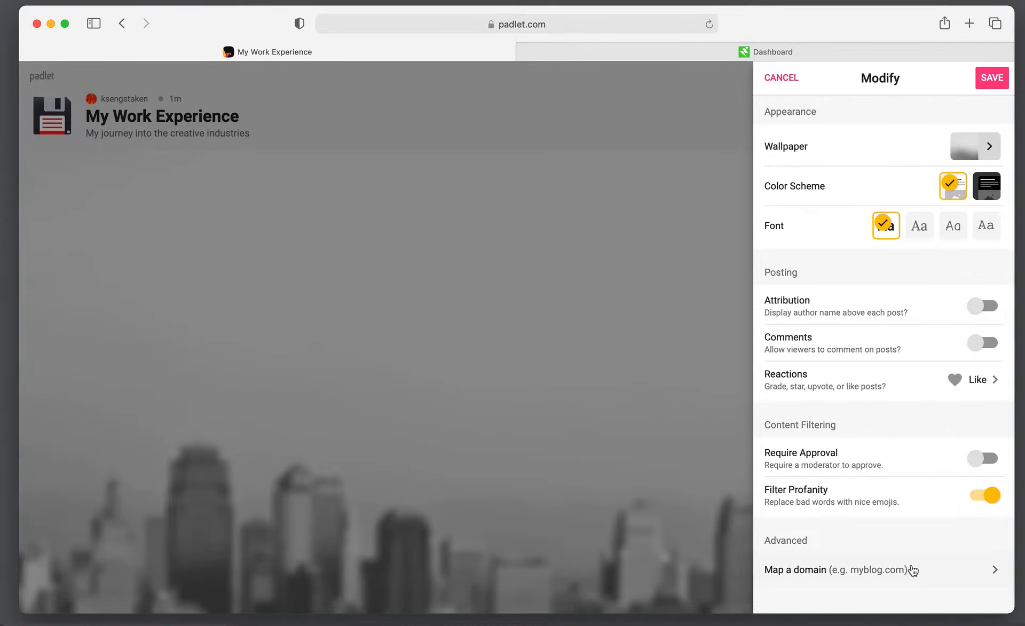
pyautogui.scroll(-1, 912, 569)
pyautogui.scroll(5, 876, 524)
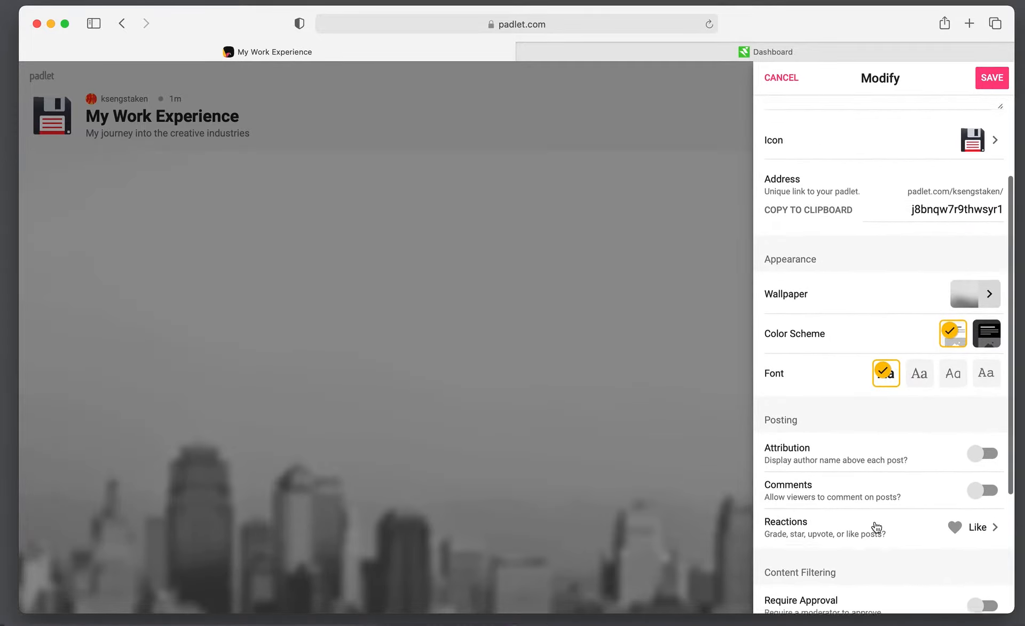
pyautogui.scroll(3, 876, 527)
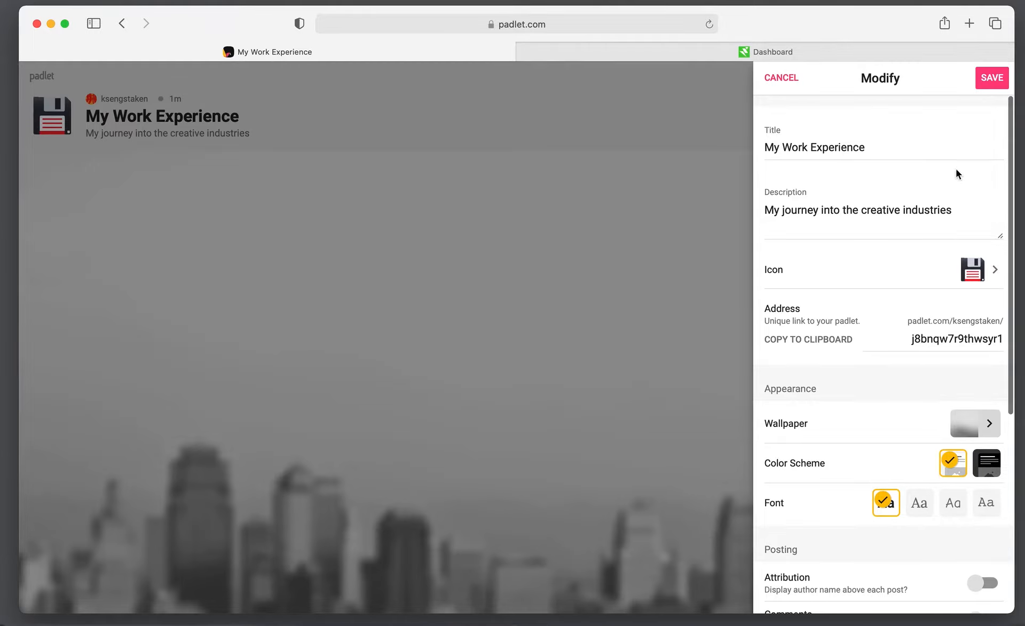
pyautogui.click(993, 78)
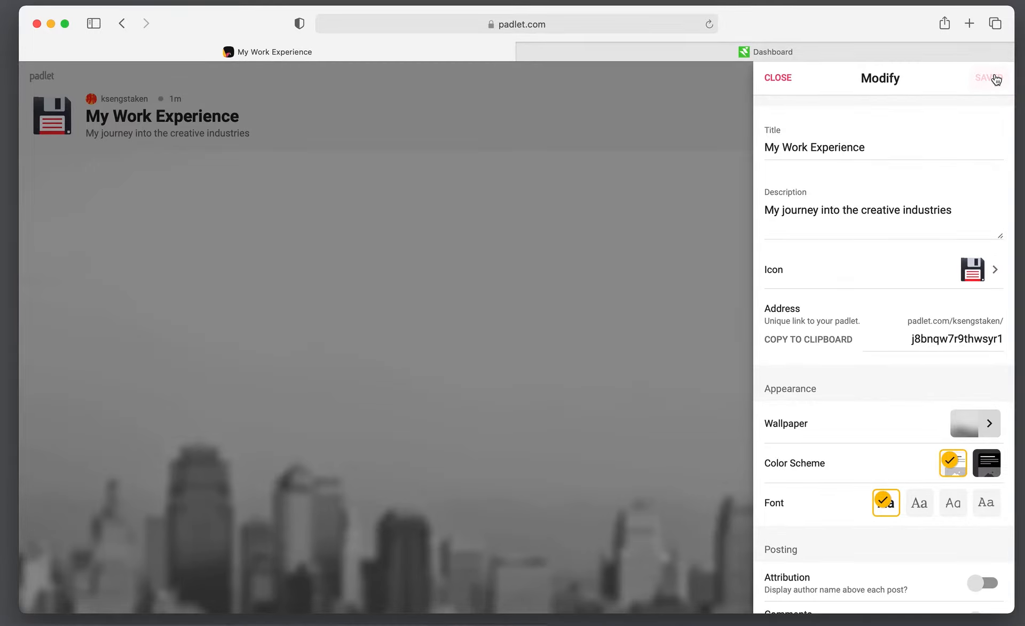
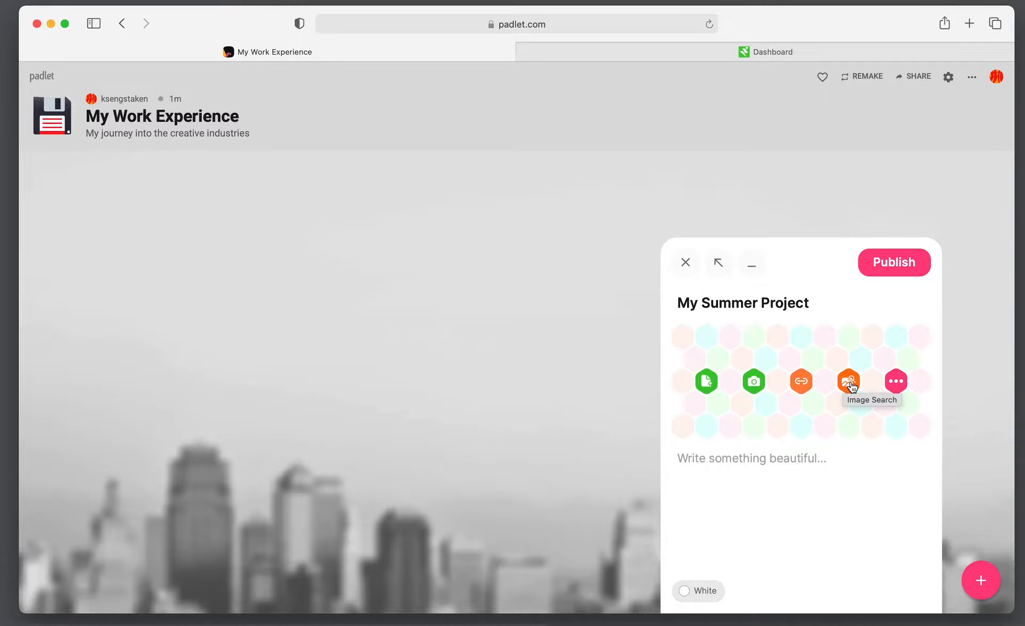
# Search images for 'cyanotype postcard' and attach the blue feather cyanotype print
pyautogui.click(850, 381)
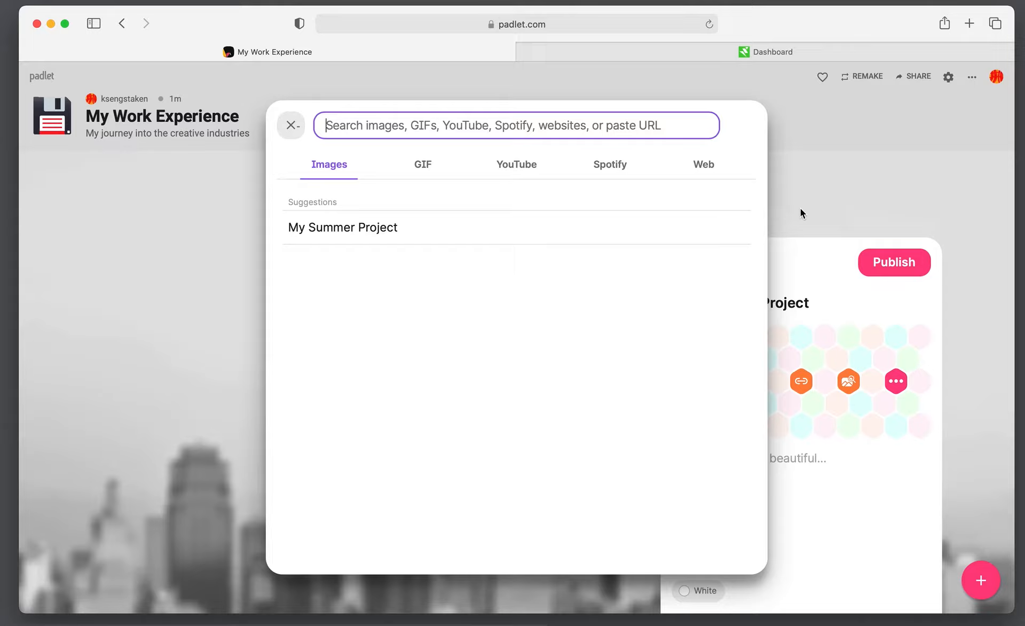
pyautogui.write('cy')
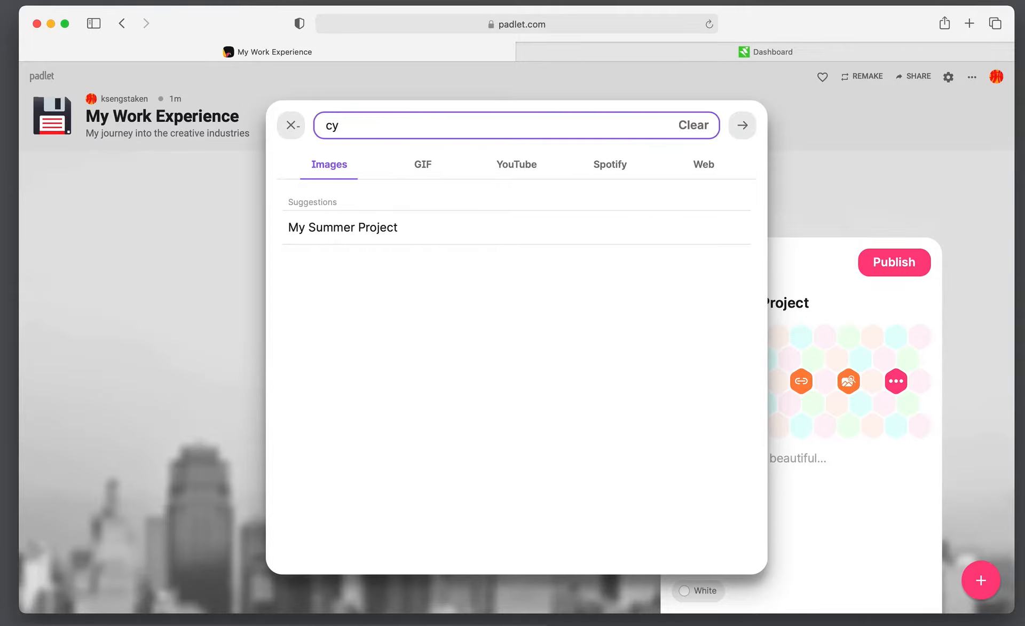
pyautogui.write('anotype postcard')
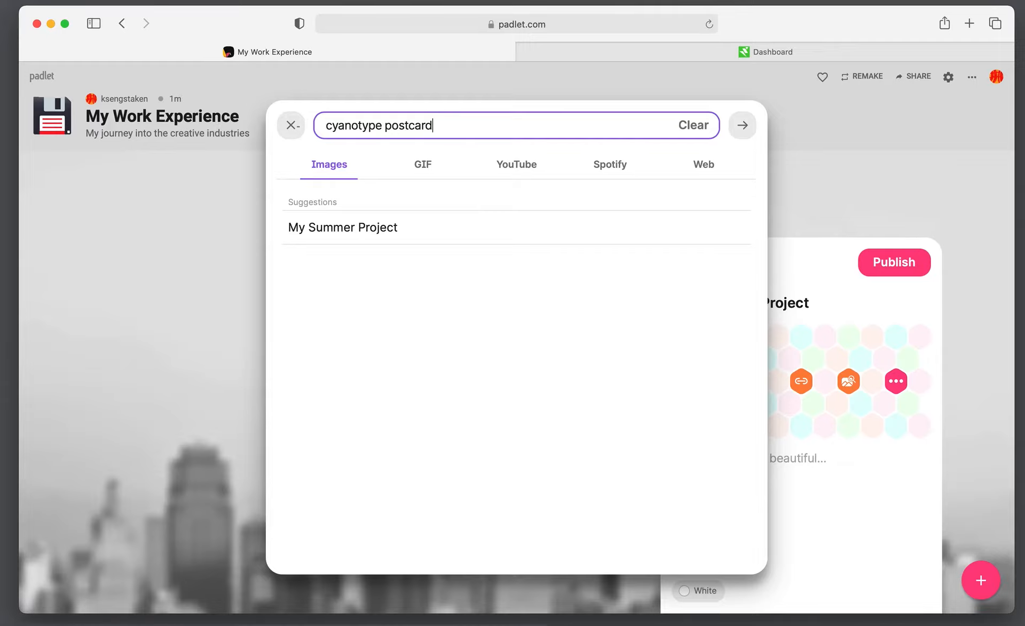
pyautogui.press('Return')
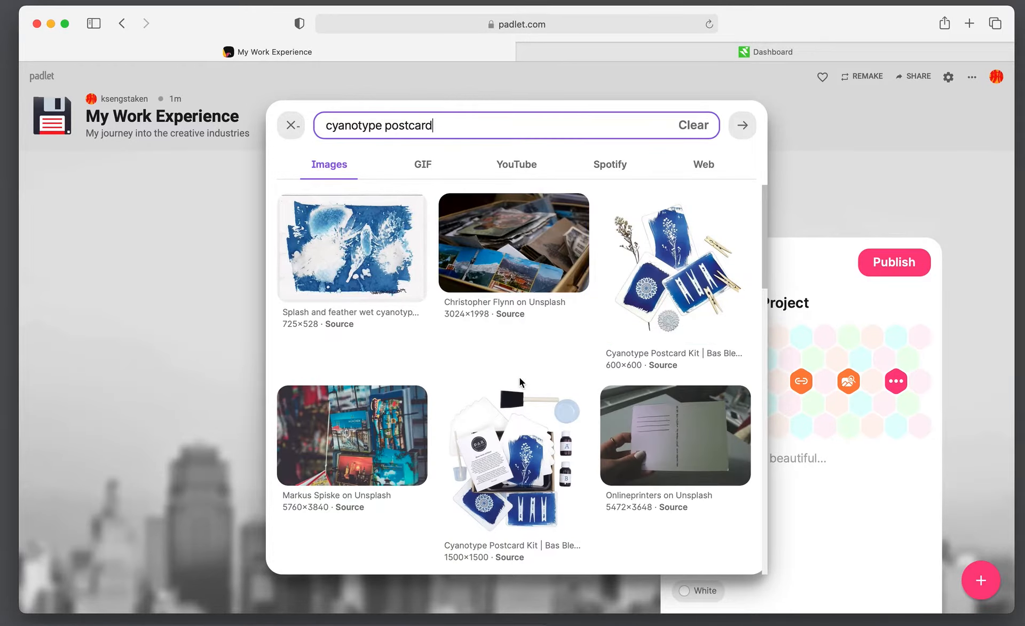
pyautogui.scroll(-3, 520, 378)
pyautogui.scroll(-10, 520, 380)
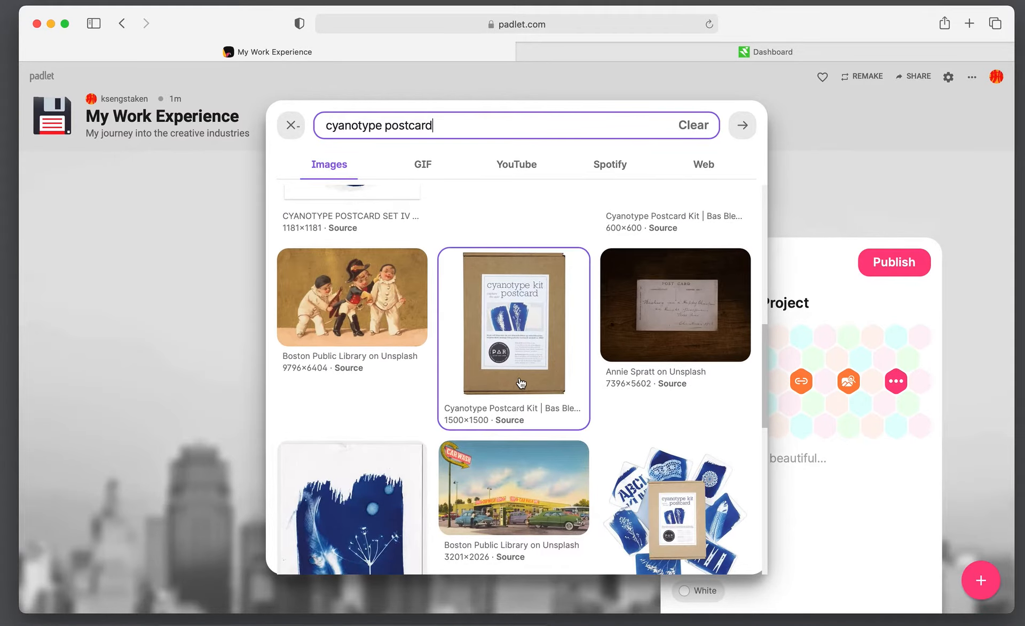
pyautogui.click(379, 314)
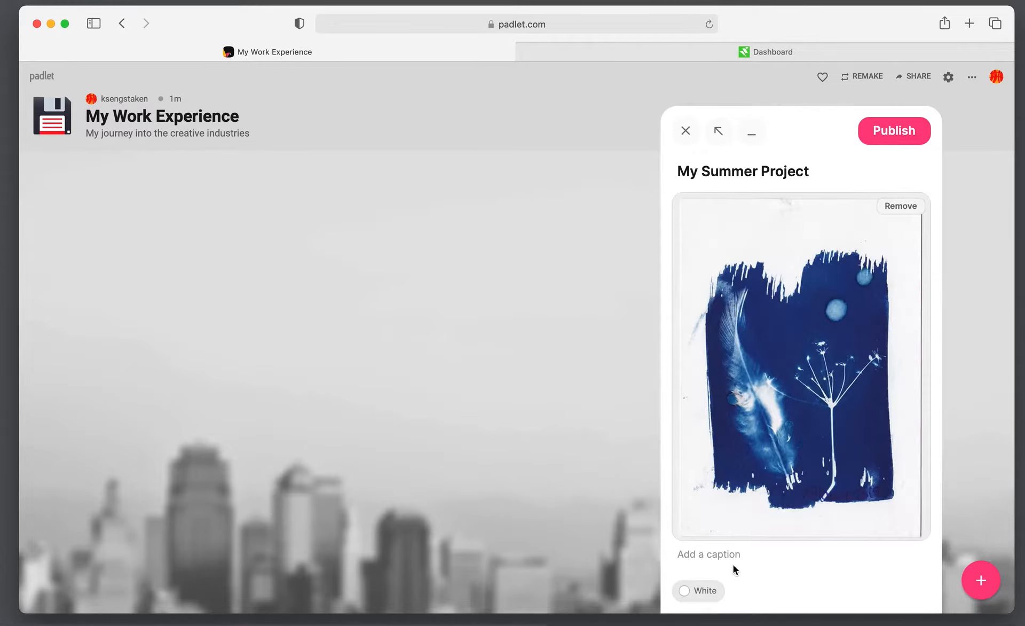
# Write a caption saying the print was sent in to UC but lost in the post
pyautogui.click(730, 552)
pyautogui.write('Sent this in to UC')
pyautogui.press('BackSpace')
pyautogui.press('BackSpace')
pyautogui.write('it wa')
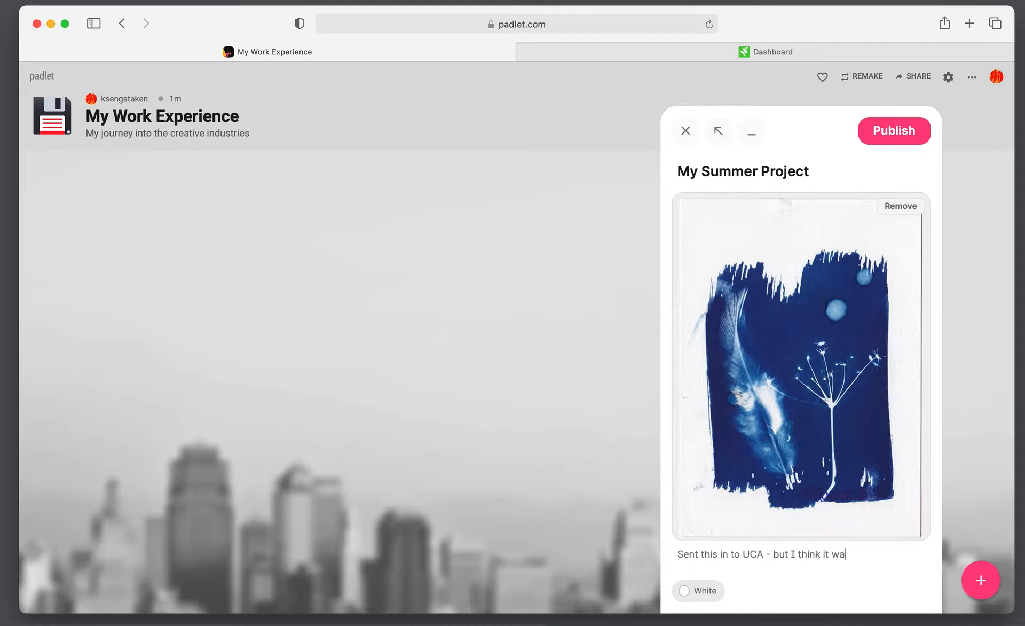
pyautogui.write('s lost in the post.')
# Make the post Orange and publish it to the board
pyautogui.click(692, 597)
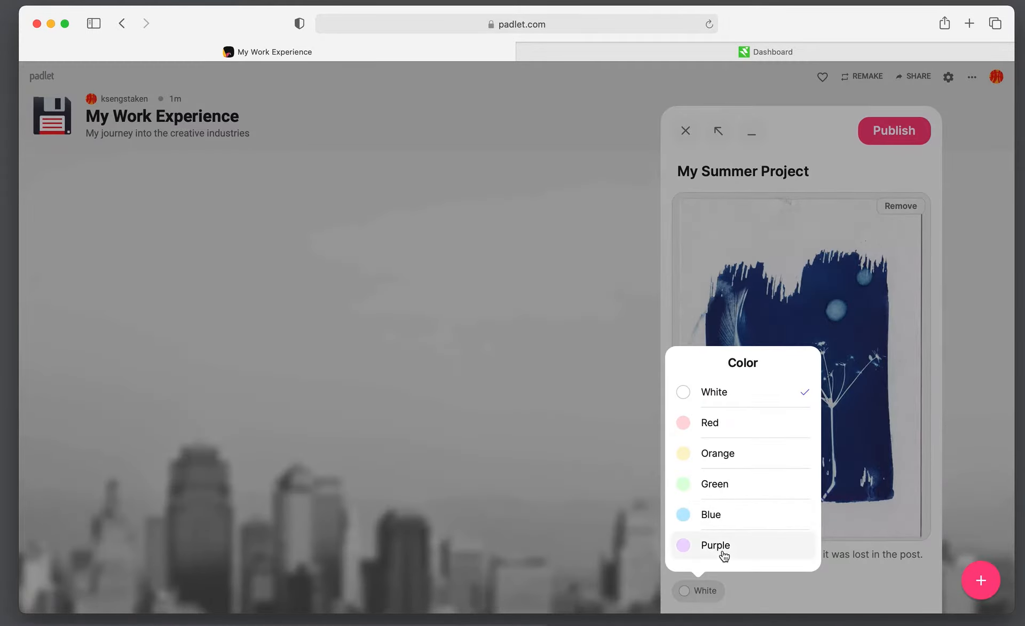
pyautogui.click(740, 457)
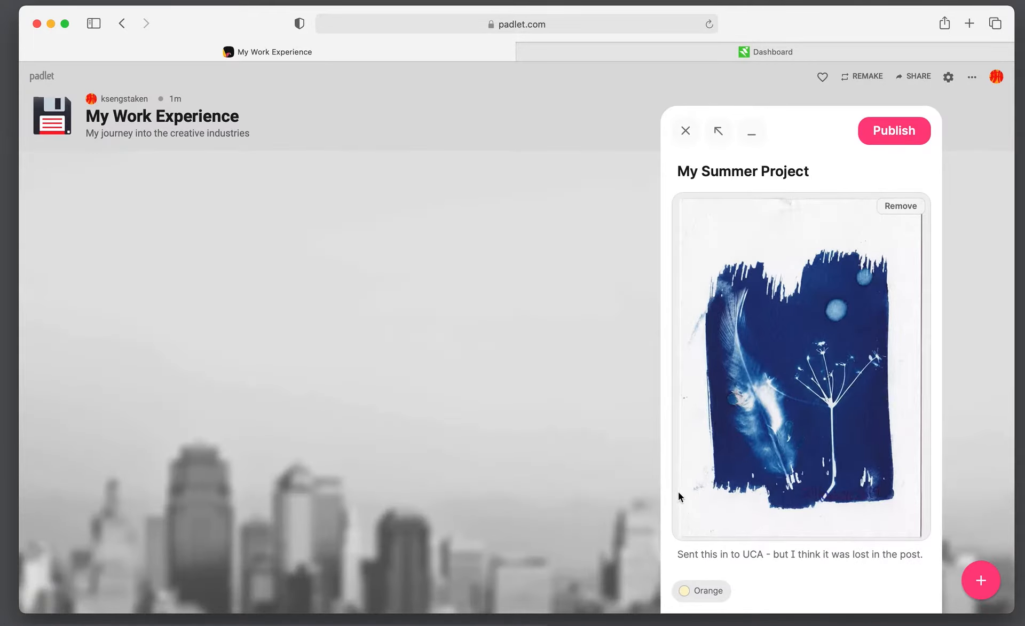
pyautogui.click(888, 145)
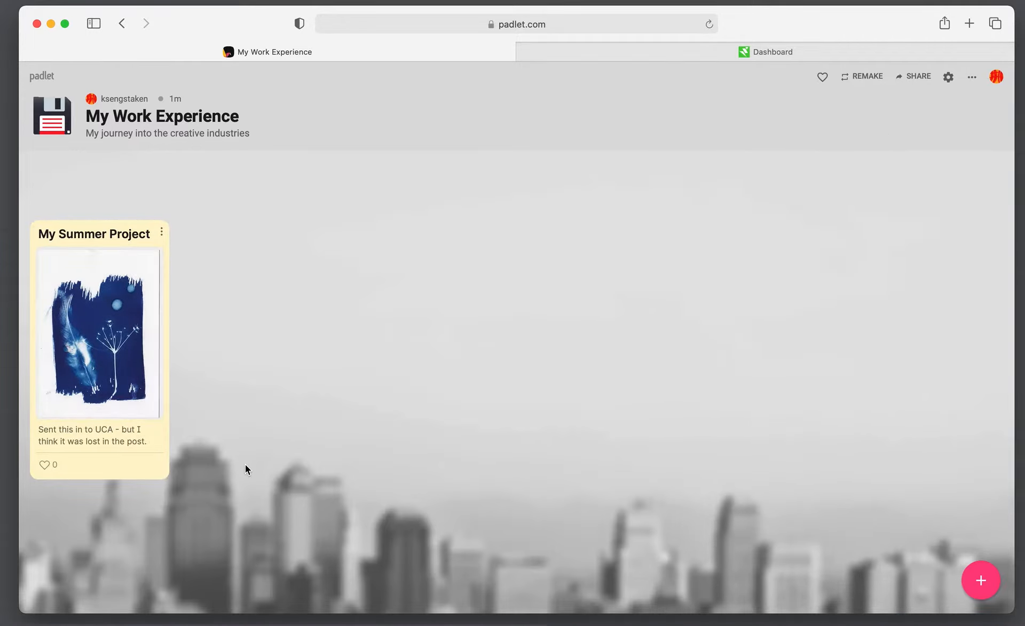
# Move the My Summer Project card further into the board and set its colour to white
pyautogui.moveTo(123, 223); pyautogui.dragTo(162, 179)
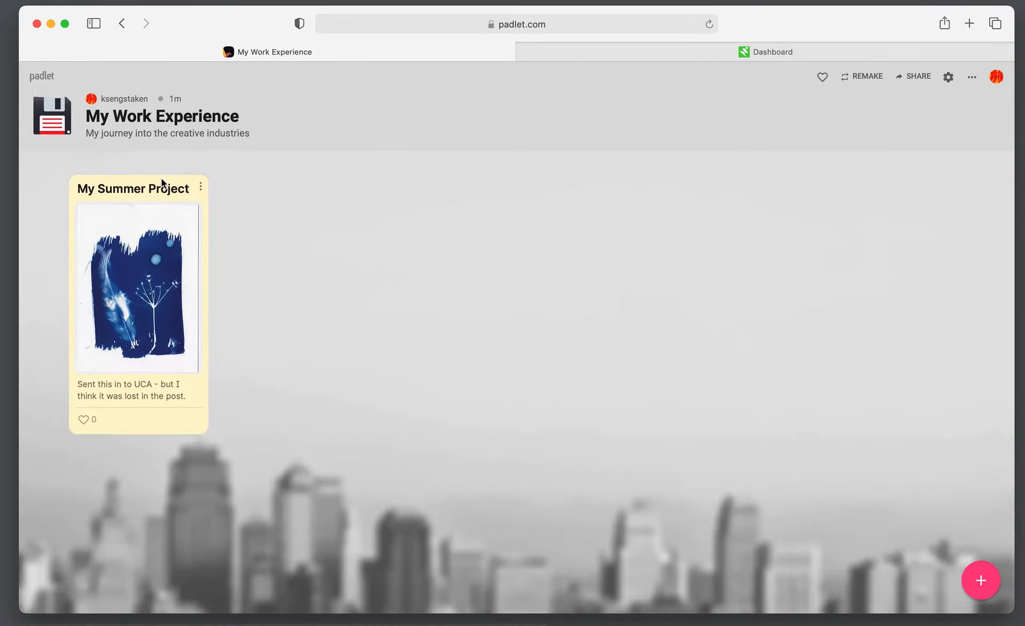
pyautogui.click(201, 187)
pyautogui.click(245, 188)
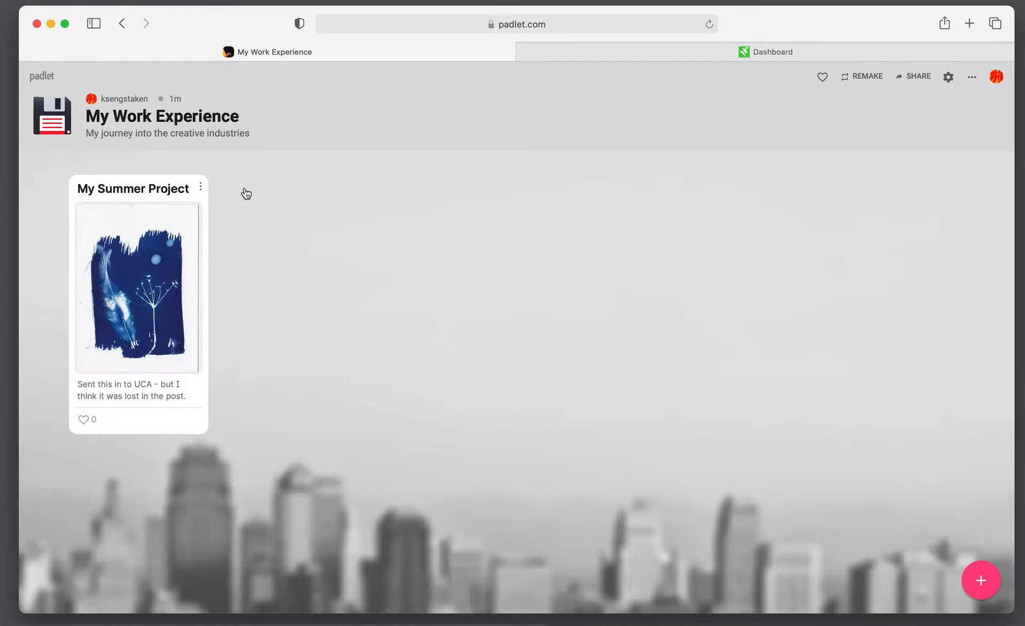
pyautogui.click(201, 190)
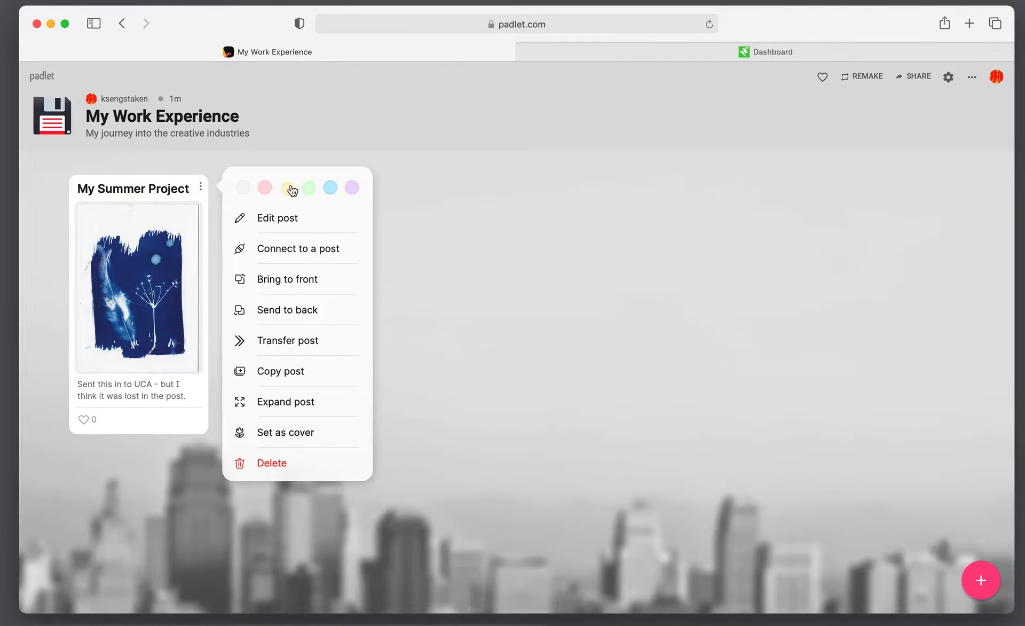
pyautogui.click(309, 188)
pyautogui.click(203, 191)
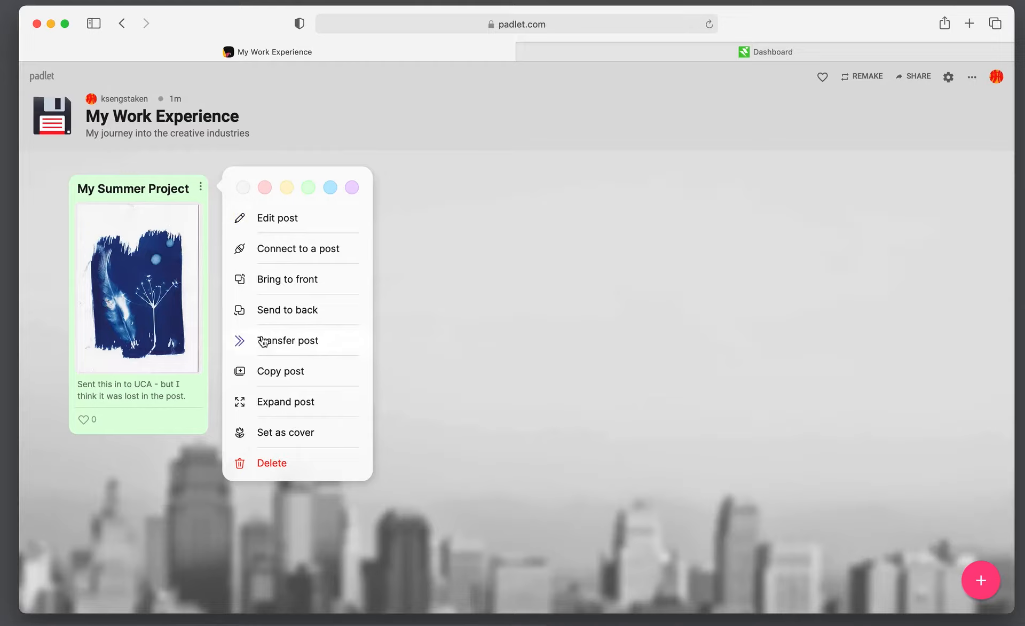
pyautogui.click(409, 363)
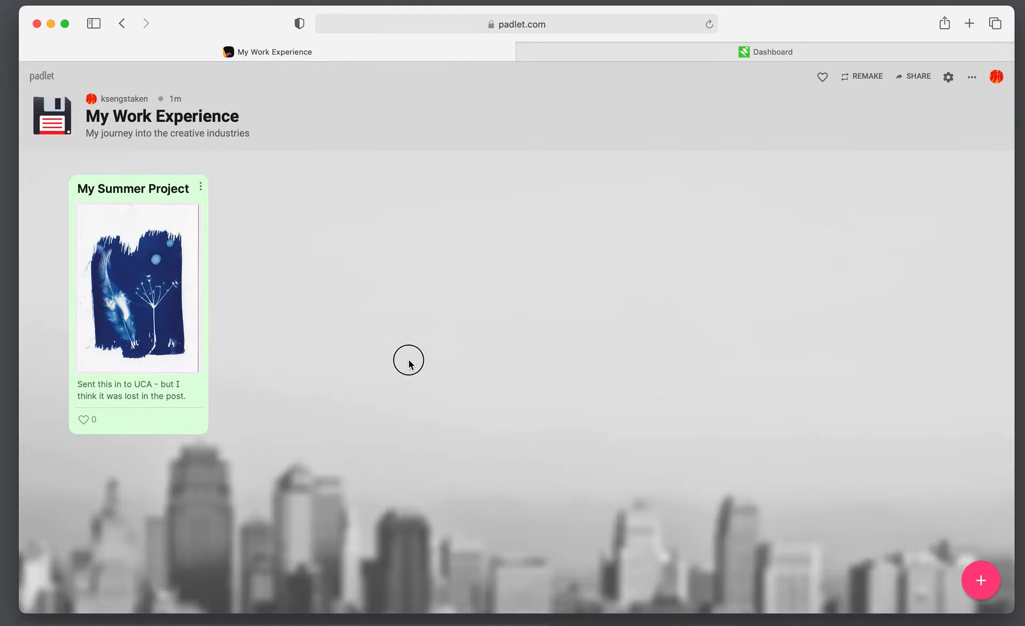
pyautogui.click(203, 188)
pyautogui.click(244, 190)
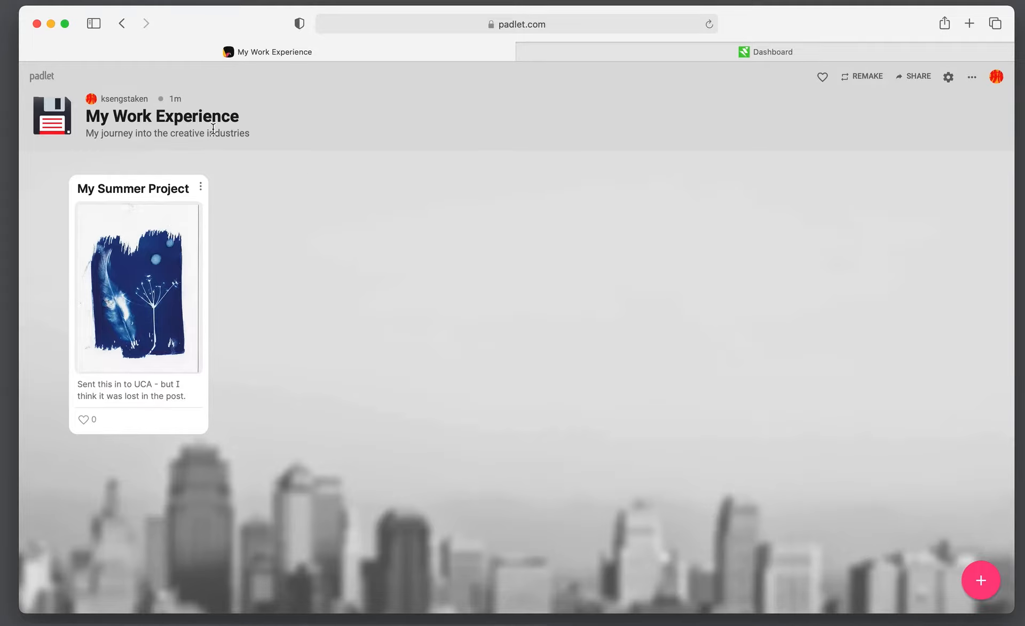
# Start a new post on the board titled 'Career Services Talk'
pyautogui.doubleClick(283, 271)
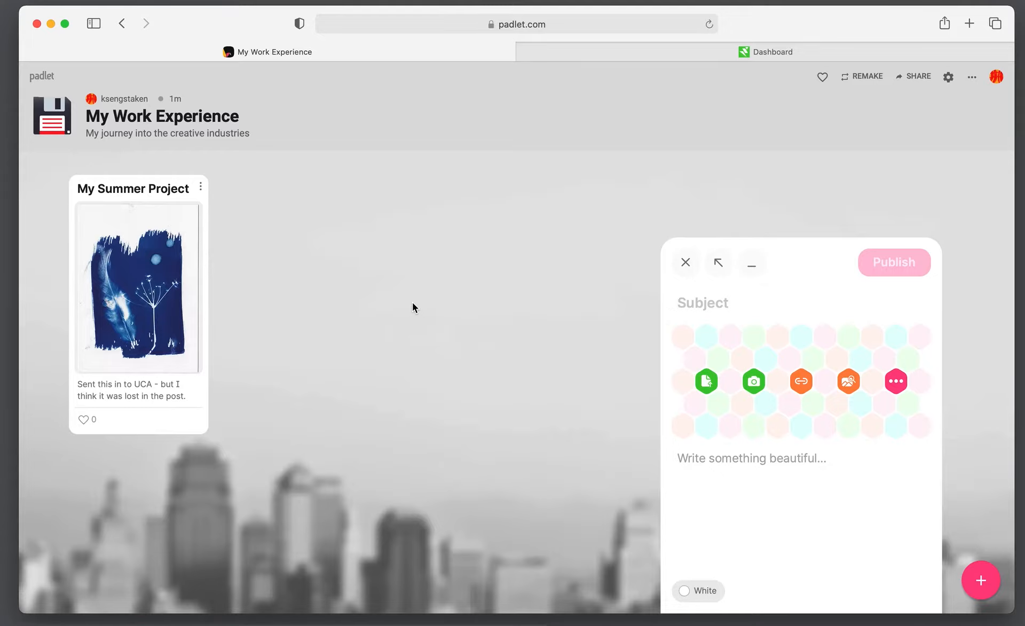
pyautogui.write('Career Servi')
pyautogui.press('BackSpace')
pyautogui.press('BackSpace')
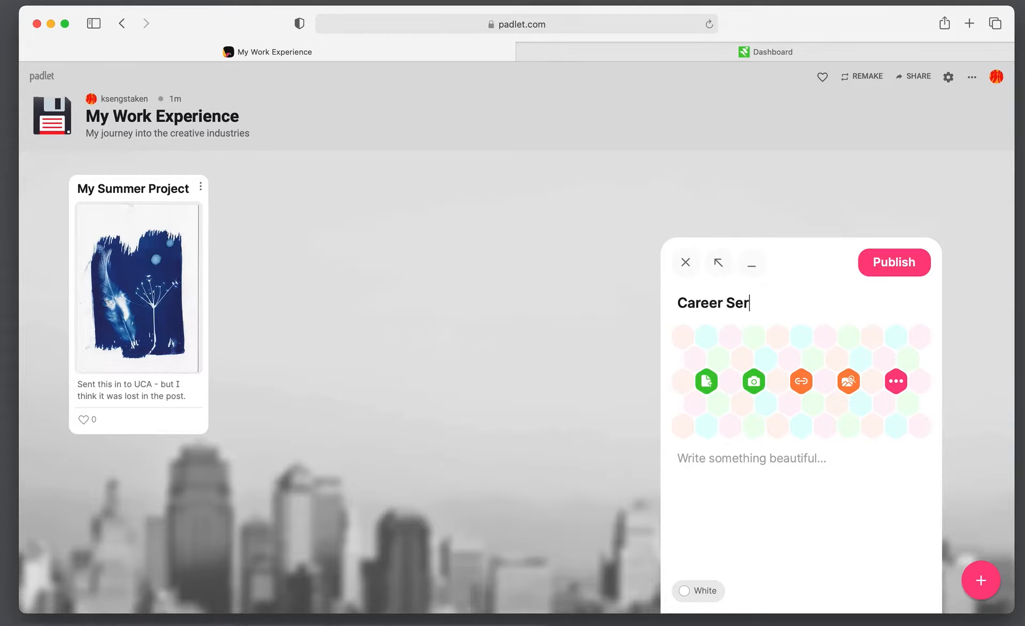
pyautogui.write('vices Talk')
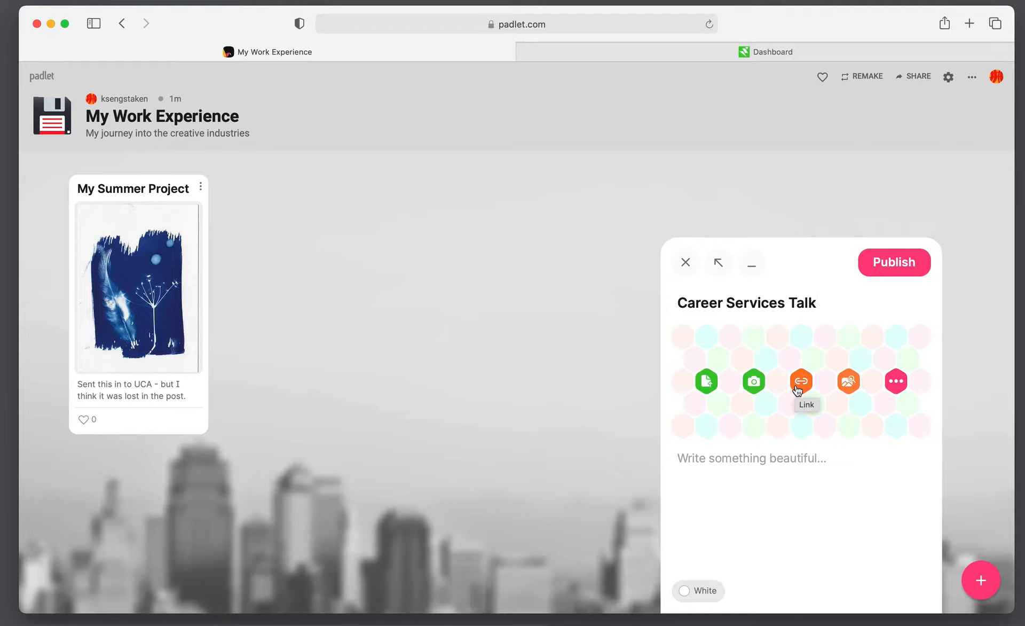
# Sketch two strokes as a drawing attachment, then discard the drawing unsaved
pyautogui.click(897, 382)
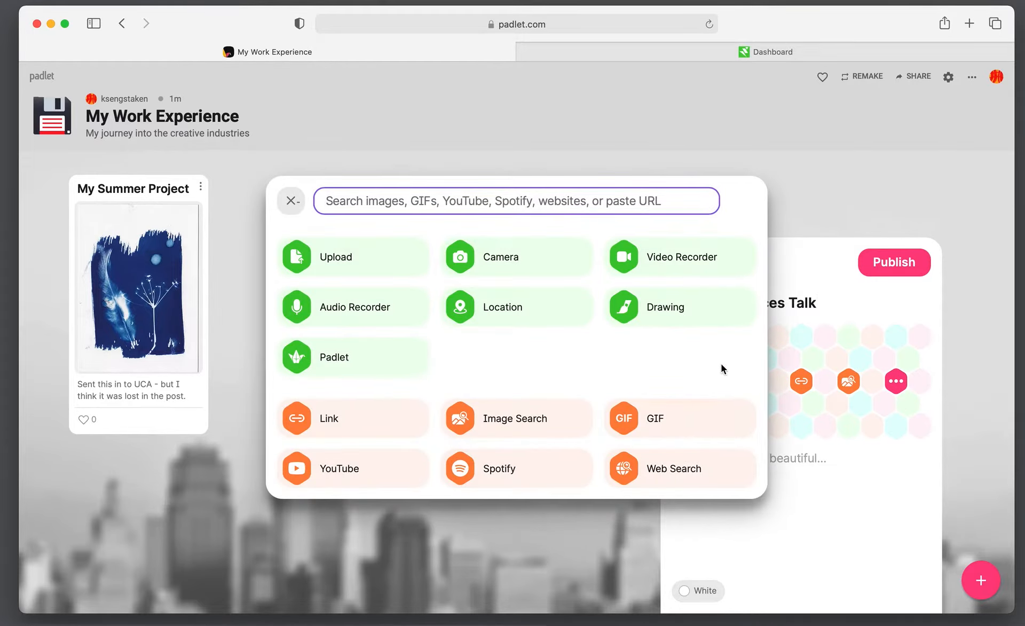
pyautogui.click(687, 309)
pyautogui.moveTo(569, 319)
pyautogui.mouseDown()
pyautogui.moveTo(568, 286)
pyautogui.moveTo(463, 313)
pyautogui.moveTo(445, 398)
pyautogui.mouseUp()
pyautogui.moveTo(452, 306)
pyautogui.mouseDown()
pyautogui.moveTo(453, 291)
pyautogui.moveTo(574, 228)
pyautogui.mouseUp()
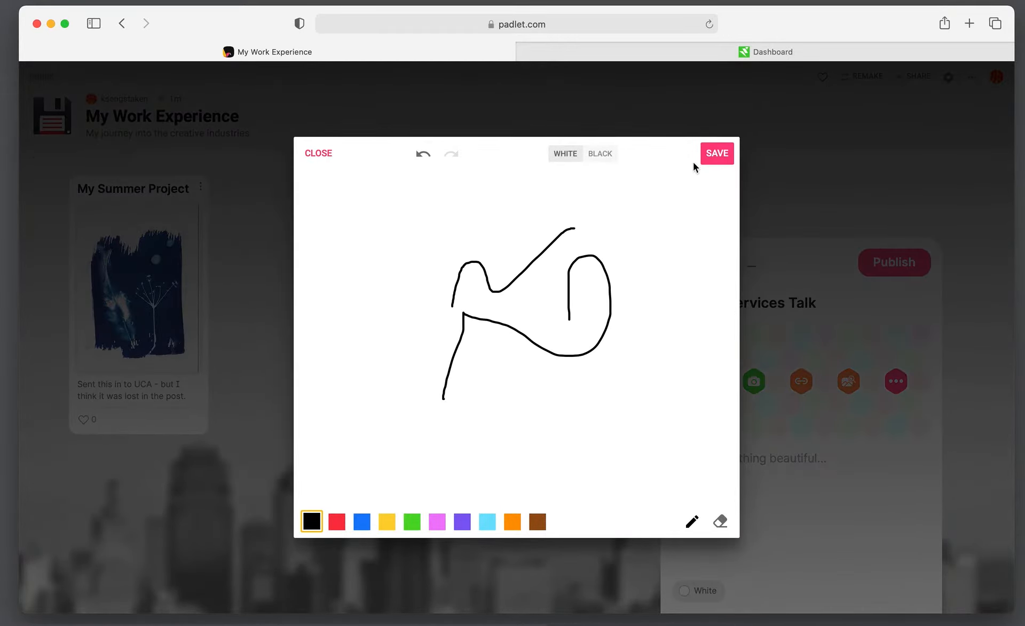
pyautogui.click(320, 151)
pyautogui.click(644, 337)
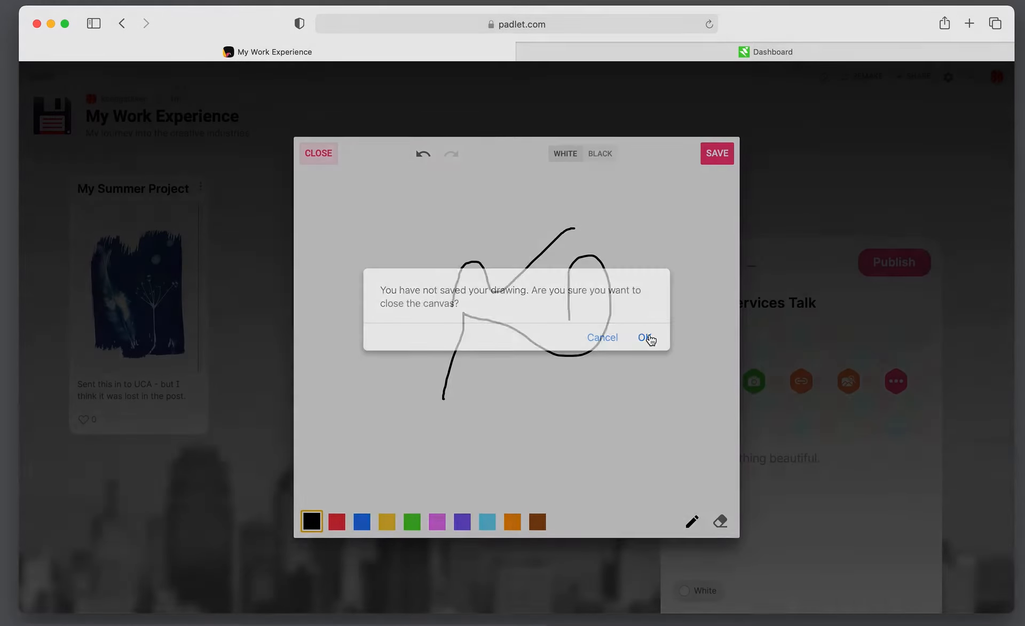
# Choose Link from the full list of attachment types for the draft
pyautogui.click(897, 381)
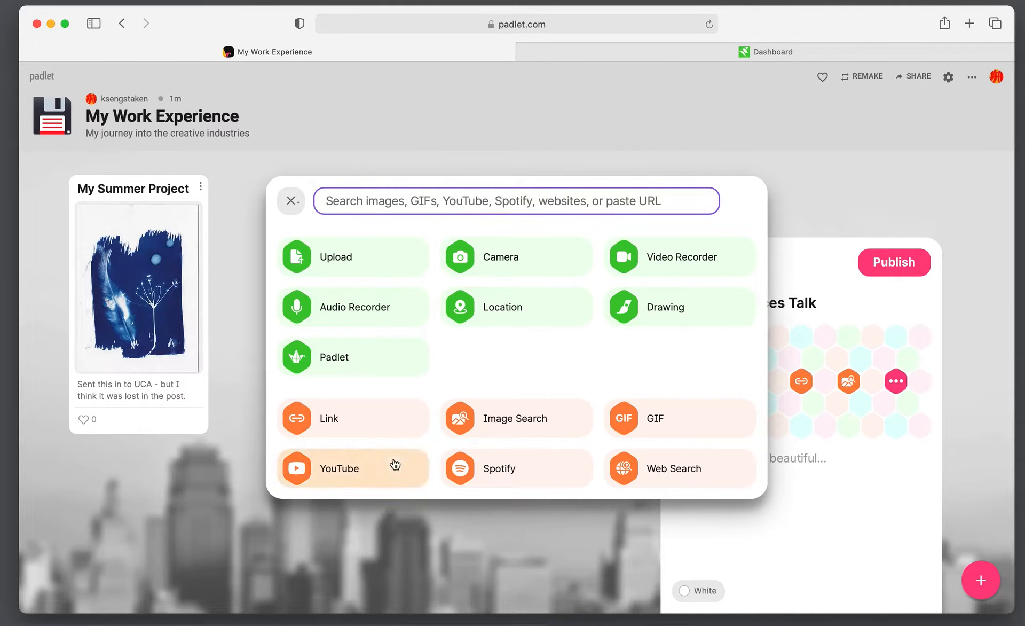
pyautogui.click(368, 427)
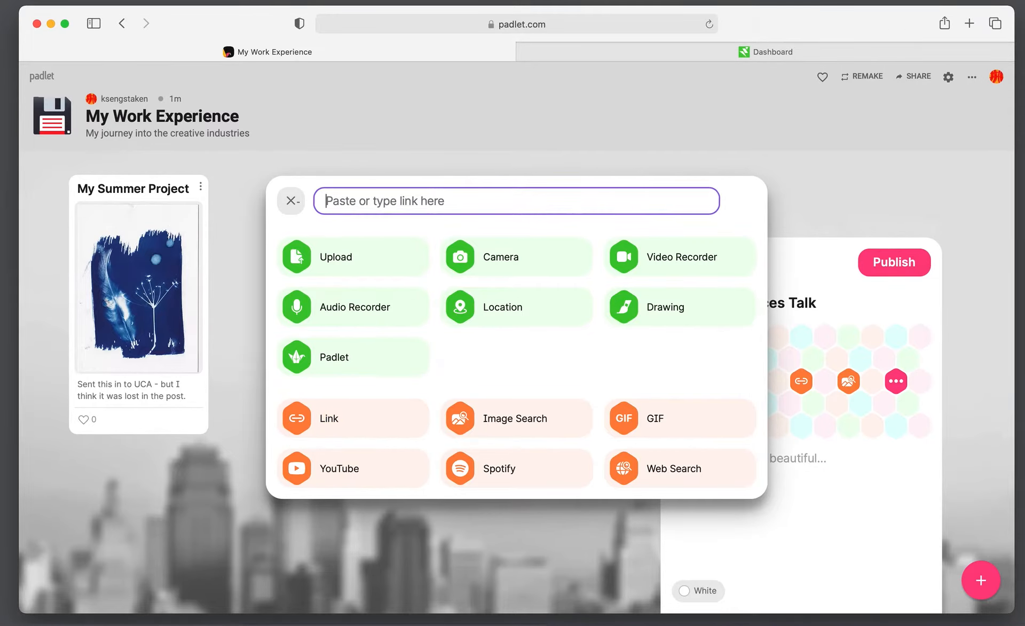
# Go to the UCA Resources page on the careers dashboard and accept all cookies
pyautogui.click(851, 51)
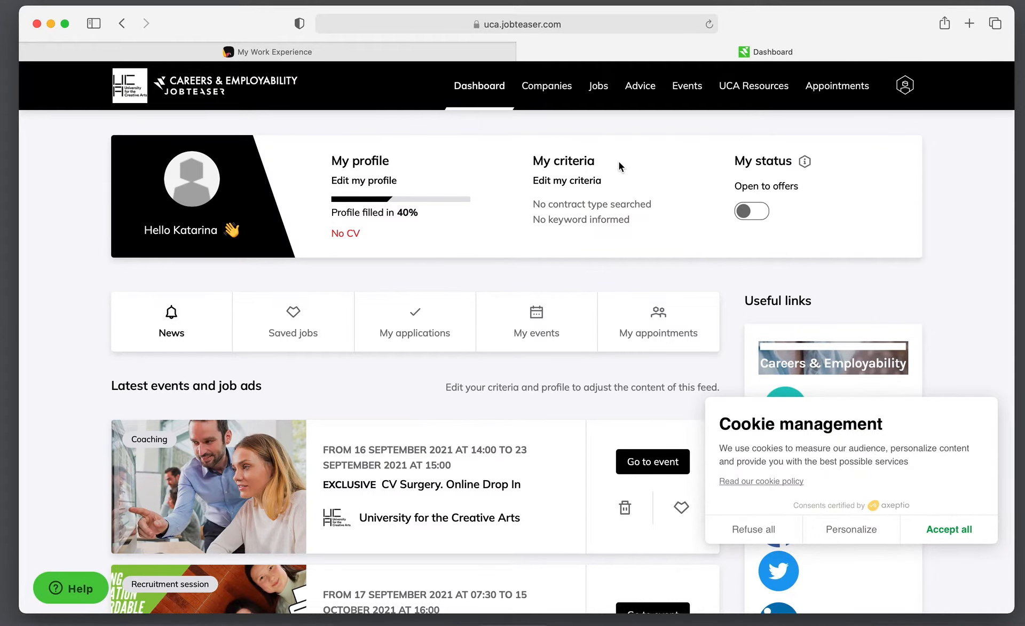
pyautogui.scroll(-4, 419, 305)
pyautogui.scroll(4, 419, 304)
pyautogui.scroll(-1, 577, 249)
pyautogui.scroll(1, 576, 249)
pyautogui.click(751, 94)
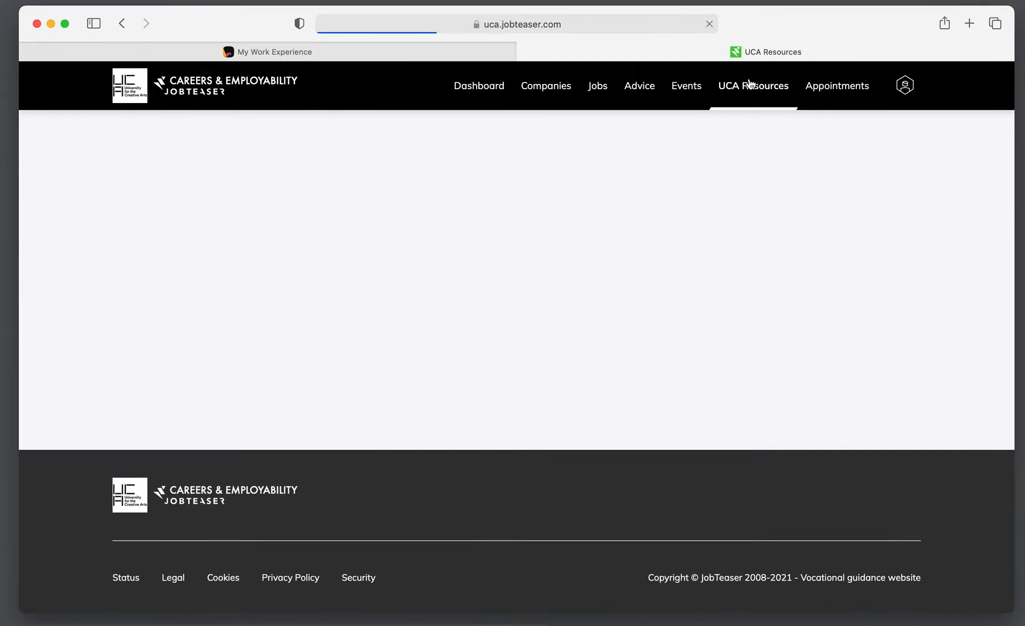
pyautogui.scroll(-5, 675, 246)
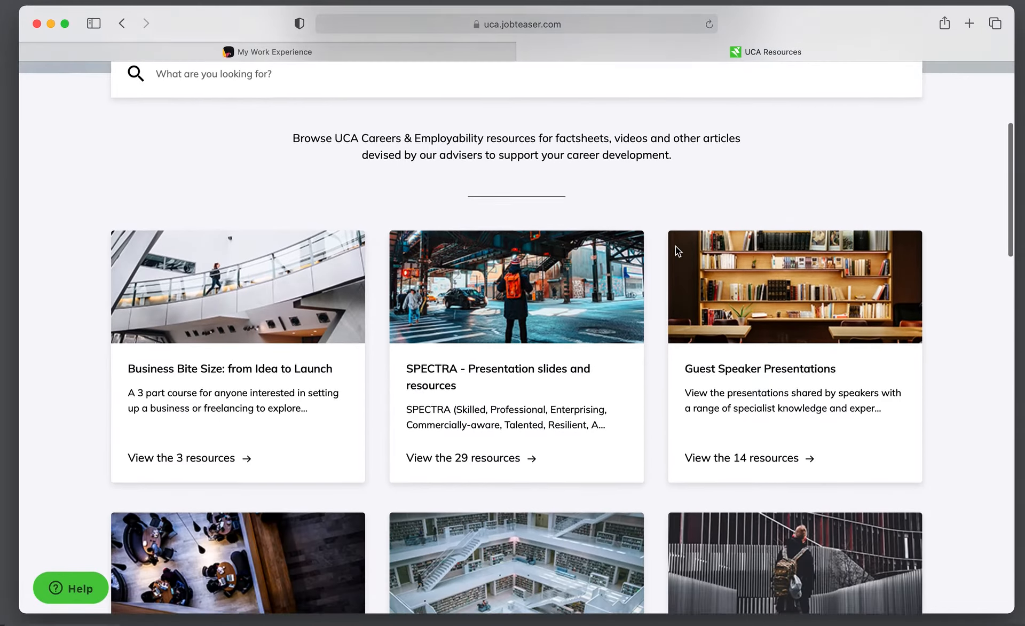
pyautogui.scroll(2, 677, 251)
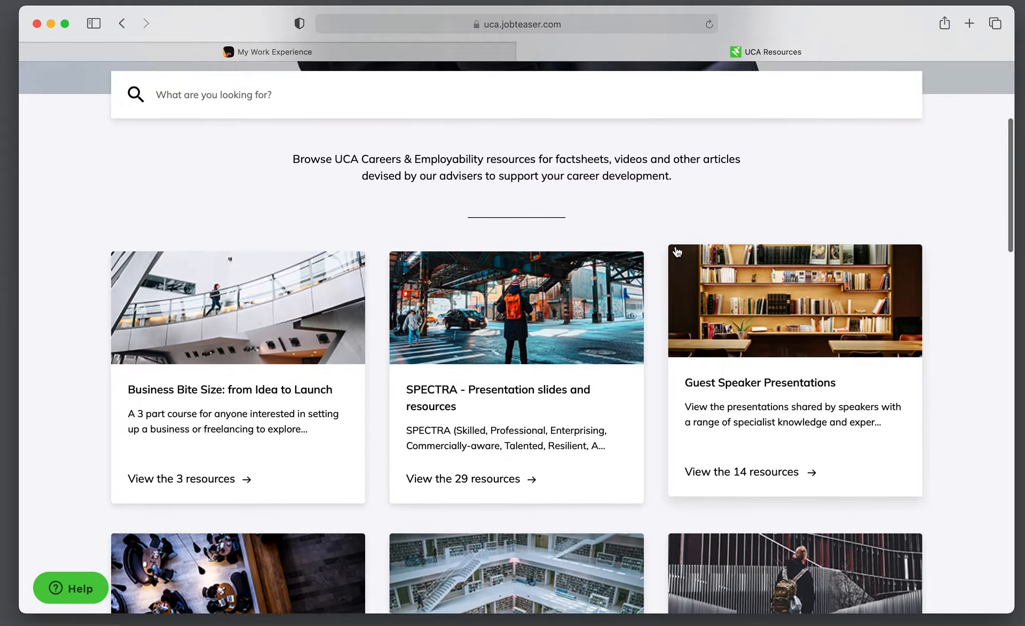
pyautogui.scroll(4, 677, 252)
pyautogui.scroll(-9, 677, 251)
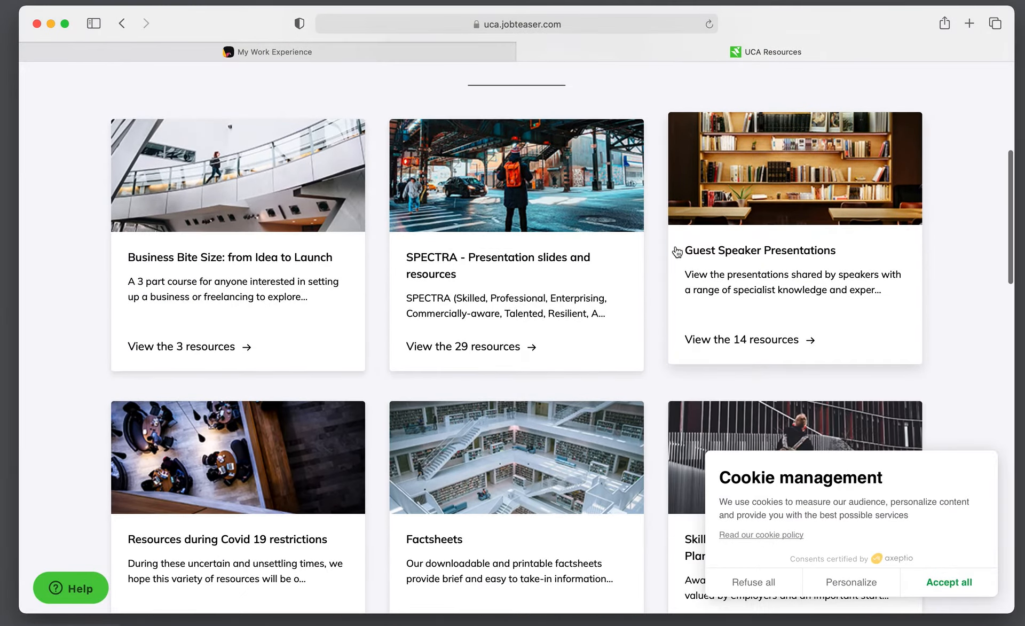
pyautogui.scroll(-5, 677, 251)
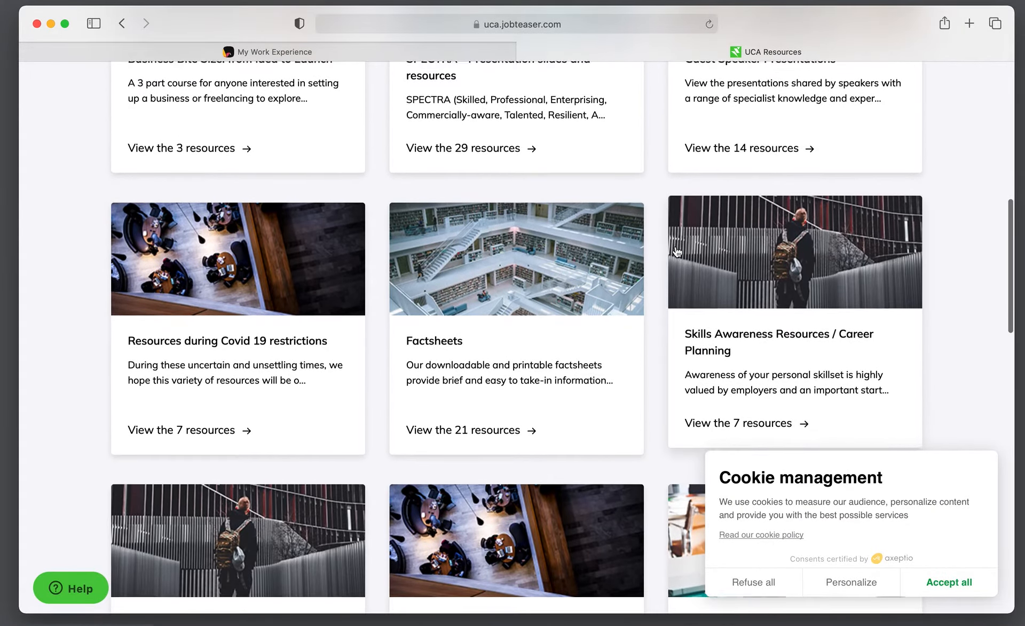
pyautogui.scroll(-3, 677, 252)
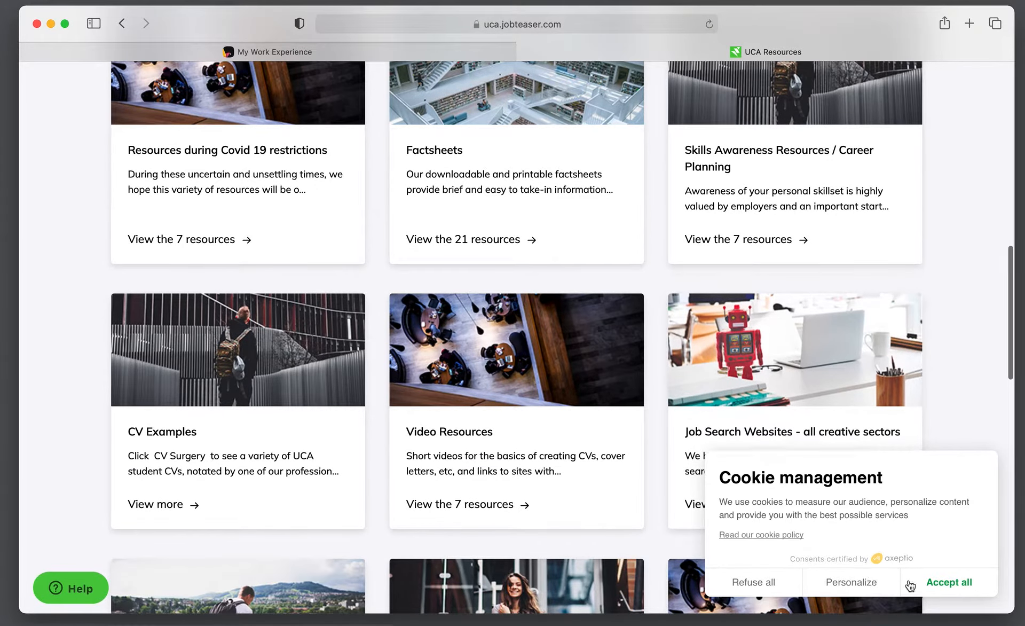
pyautogui.click(937, 584)
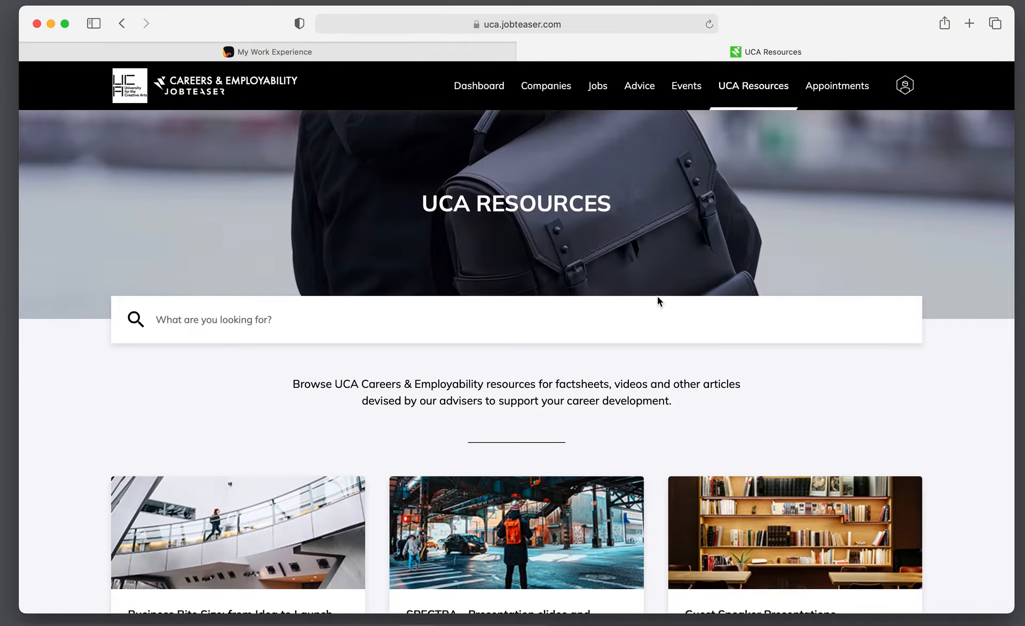
# Open the Further Education Resources folder, reloading the page when it stalls
pyautogui.scroll(-2, 649, 324)
pyautogui.scroll(2, 650, 325)
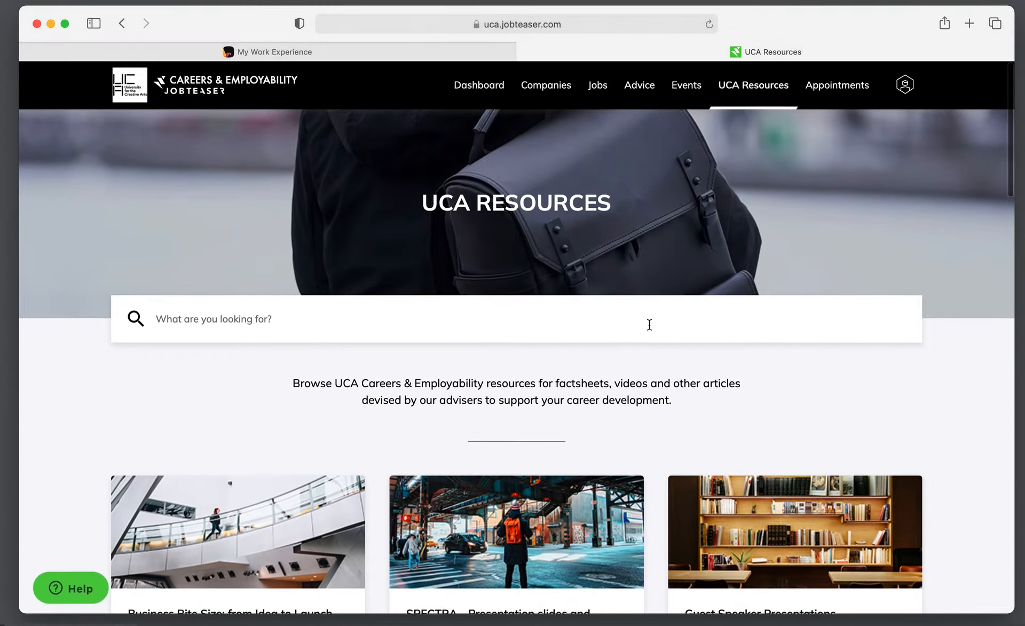
pyautogui.scroll(-15, 649, 325)
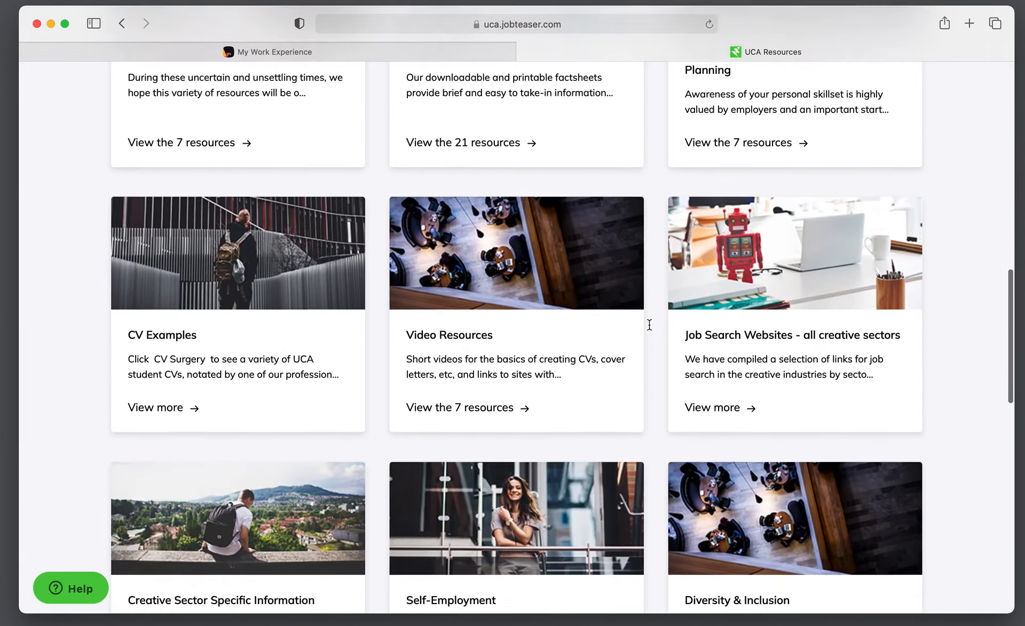
pyautogui.scroll(-16, 649, 324)
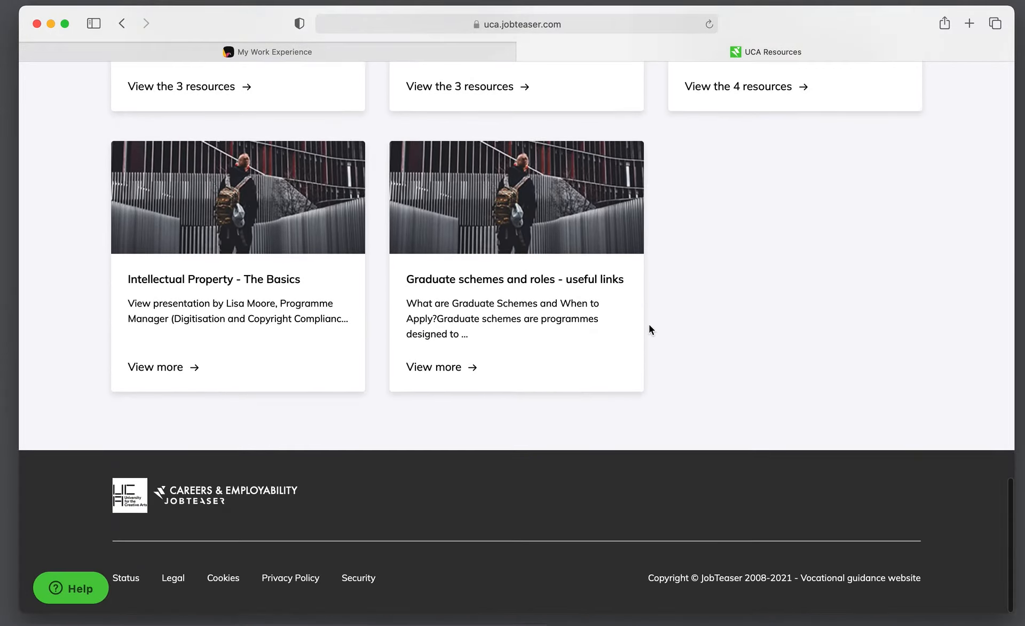
pyautogui.scroll(1, 648, 327)
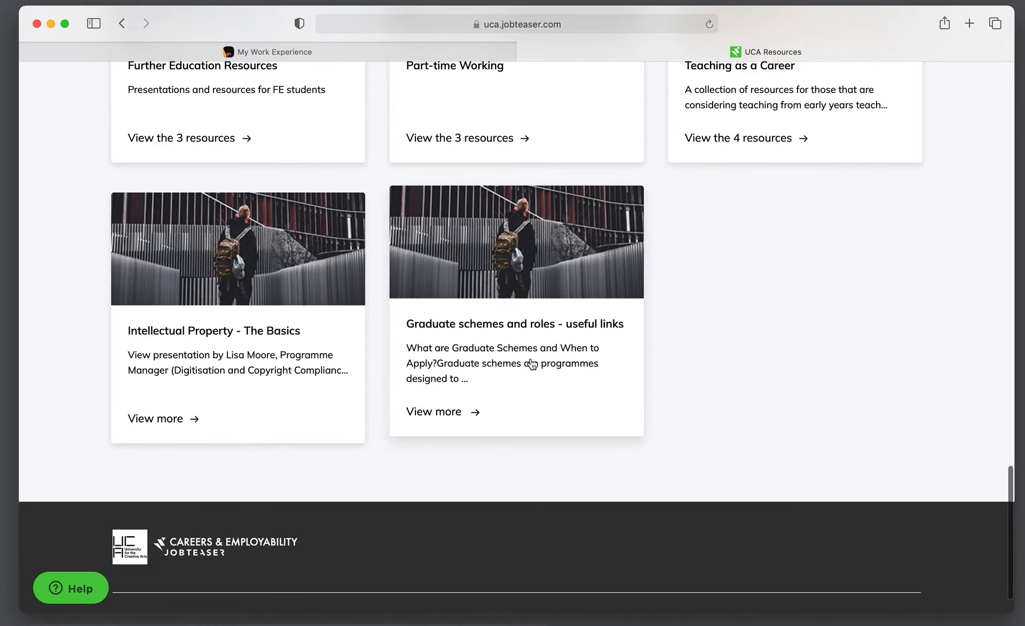
pyautogui.scroll(4, 532, 364)
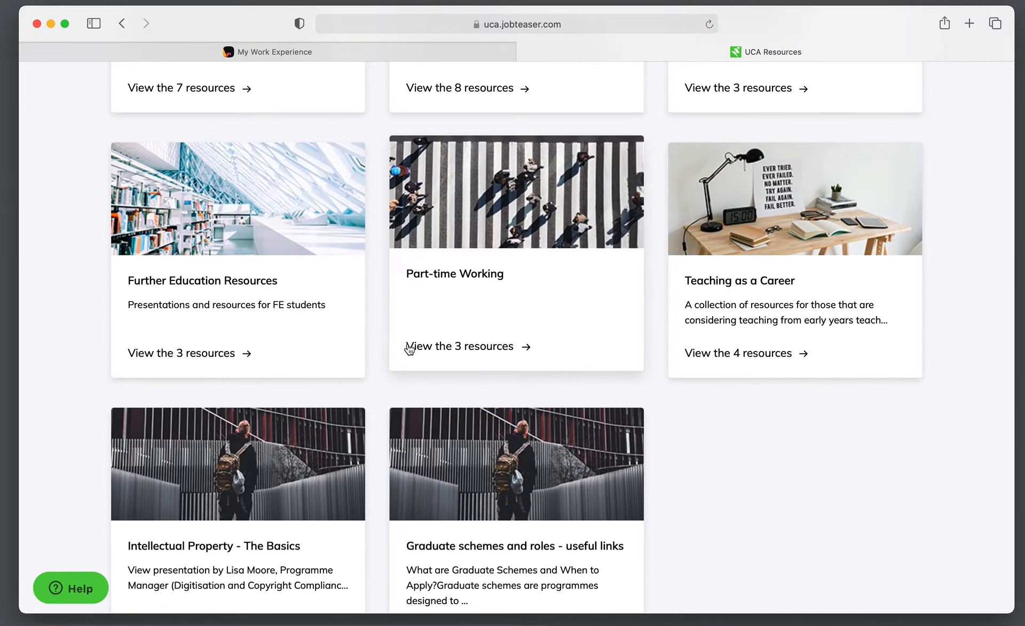
pyautogui.scroll(-1, 243, 224)
pyautogui.click(252, 235)
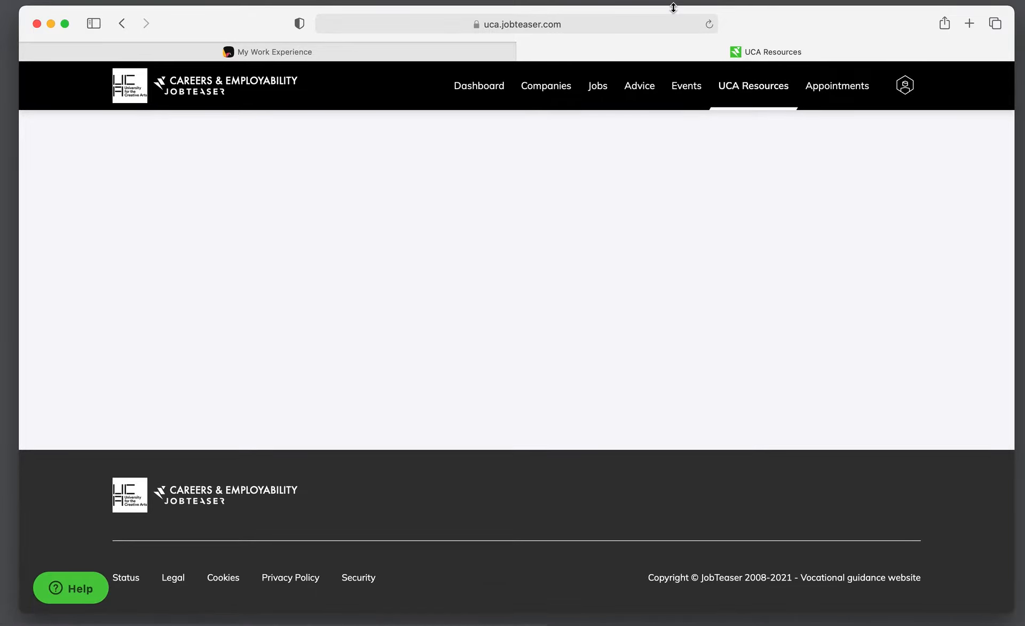
pyautogui.click(709, 25)
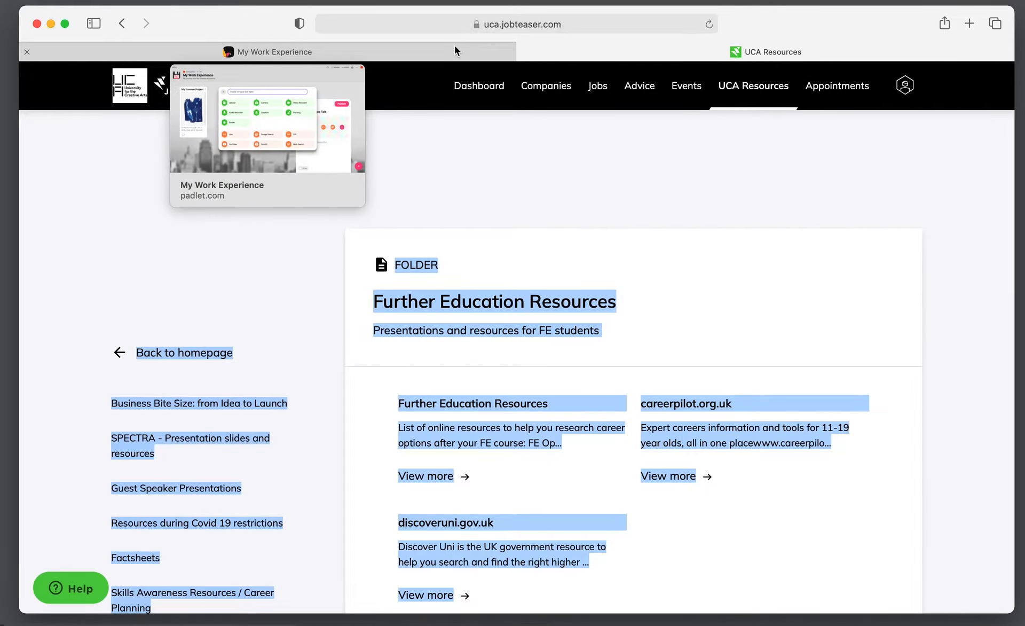
# Open the Further Education Resources article and scroll through its PDF downloads
pyautogui.scroll(-1, 777, 161)
pyautogui.scroll(-5, 783, 303)
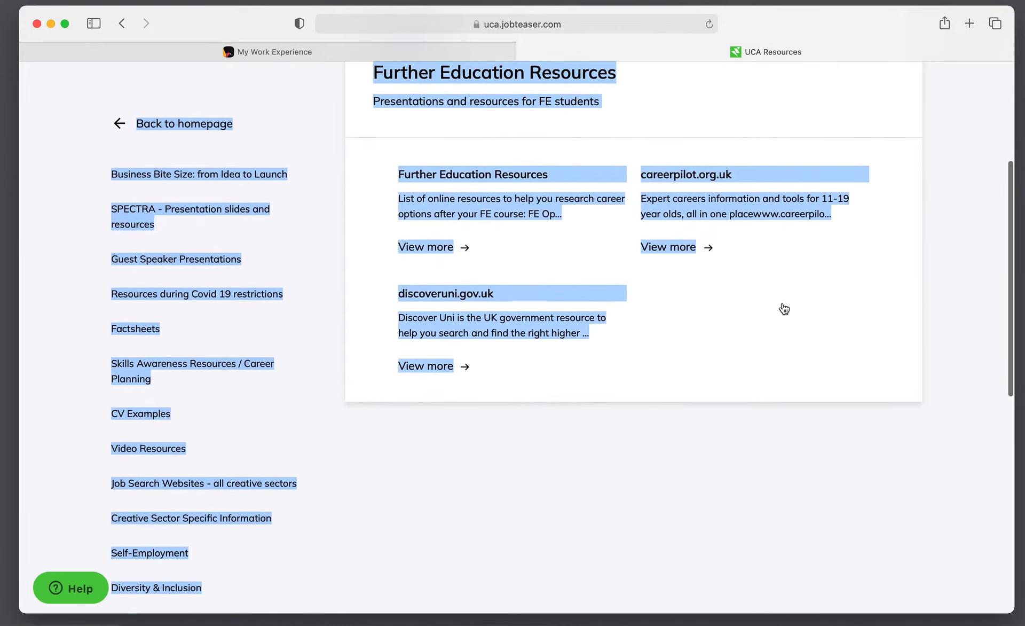
pyautogui.click(783, 302)
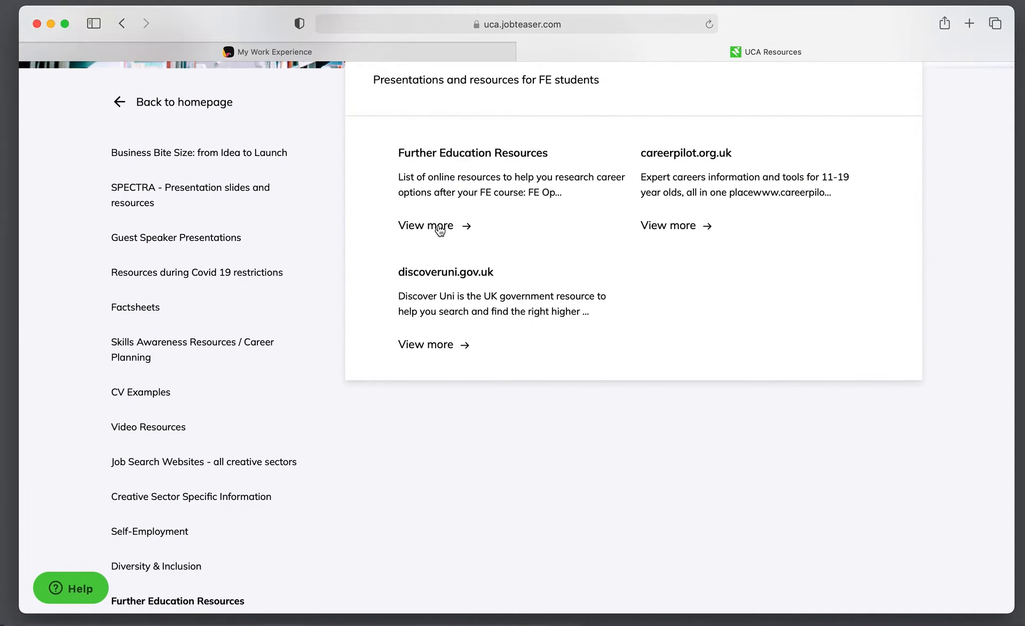
pyautogui.scroll(3, 439, 230)
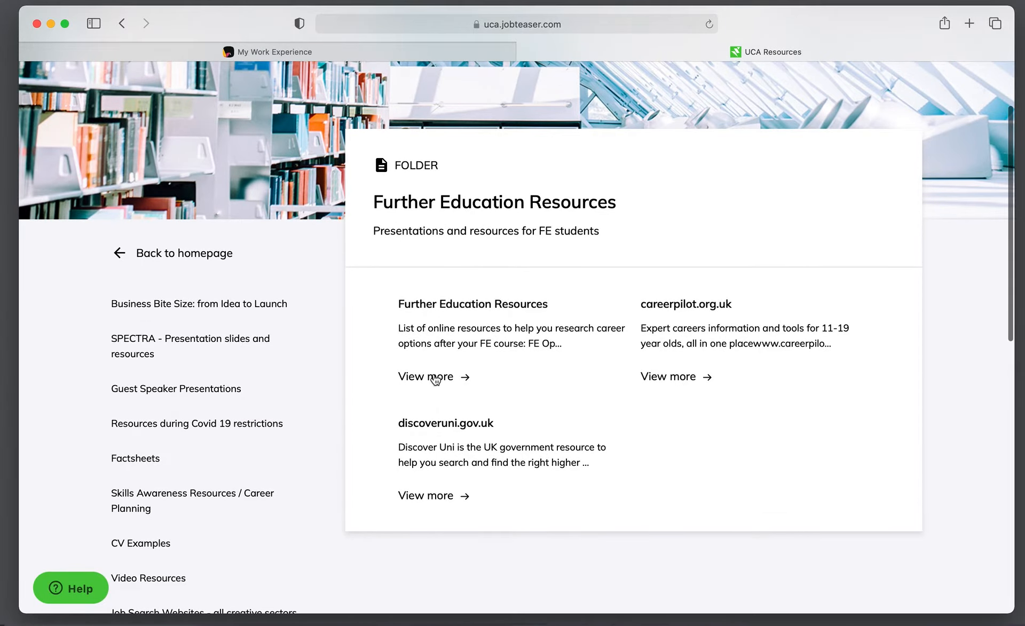
pyautogui.click(436, 377)
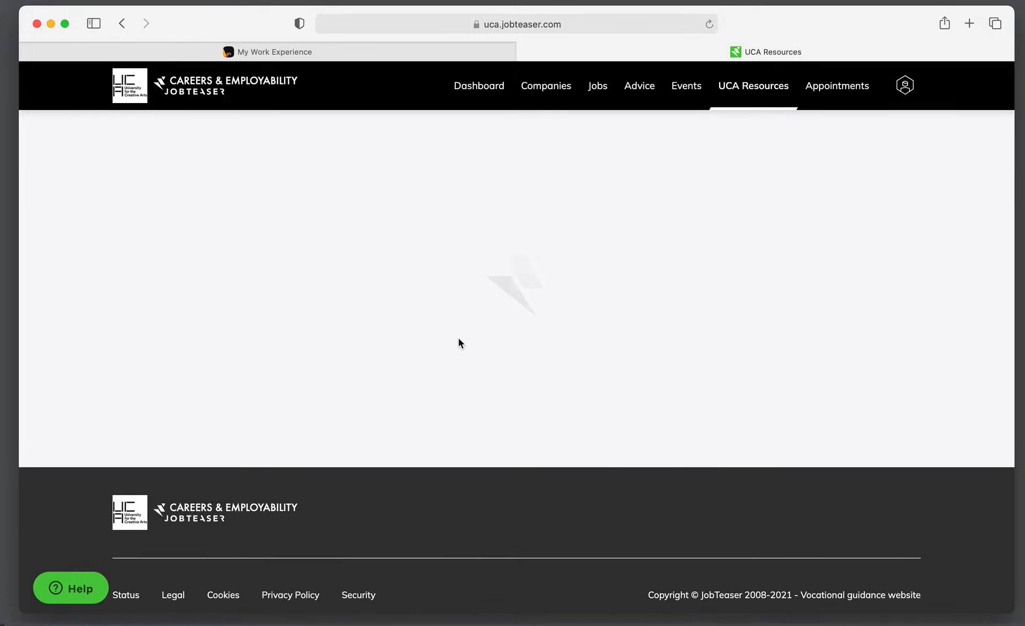
pyautogui.scroll(-1, 458, 338)
pyautogui.scroll(-5, 459, 343)
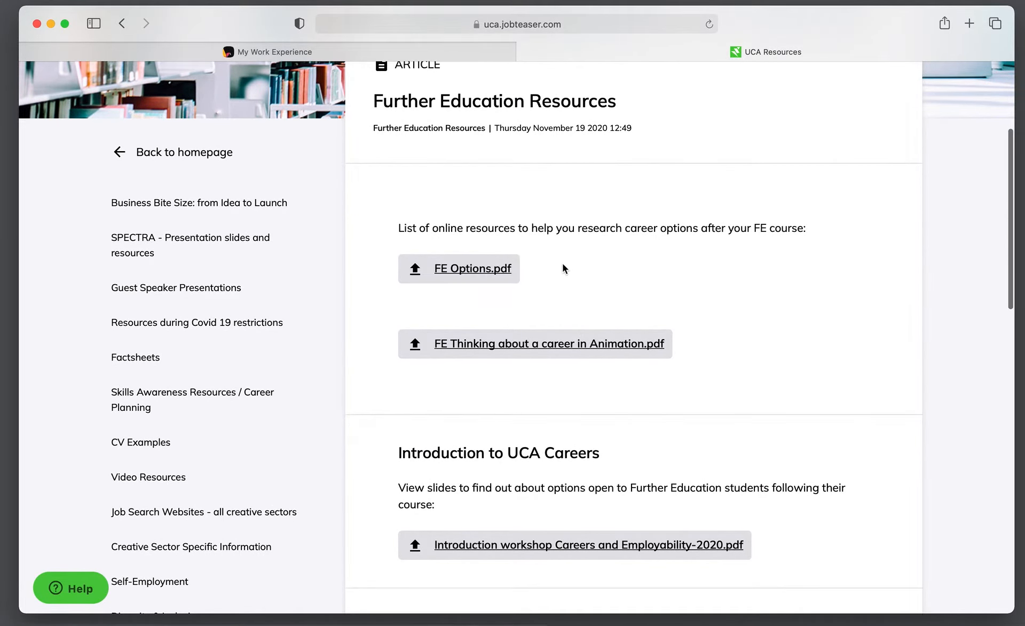
pyautogui.scroll(-3, 578, 266)
pyautogui.scroll(-3, 577, 337)
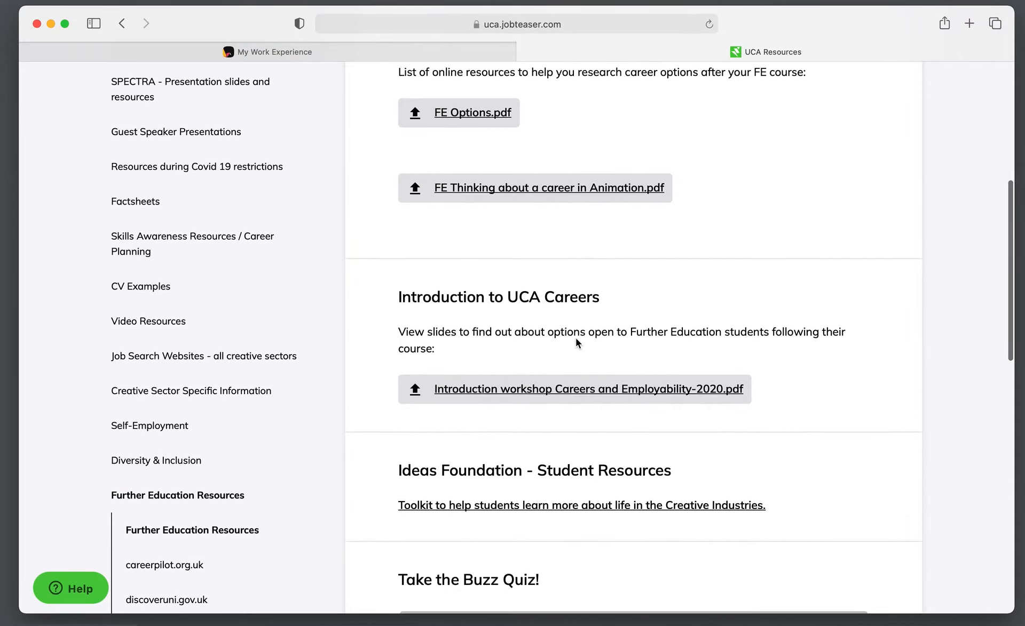
# Open the Introduction workshop Careers and Employability-2020 PDF, copy its URL, and return to the padlet
pyautogui.click(531, 355)
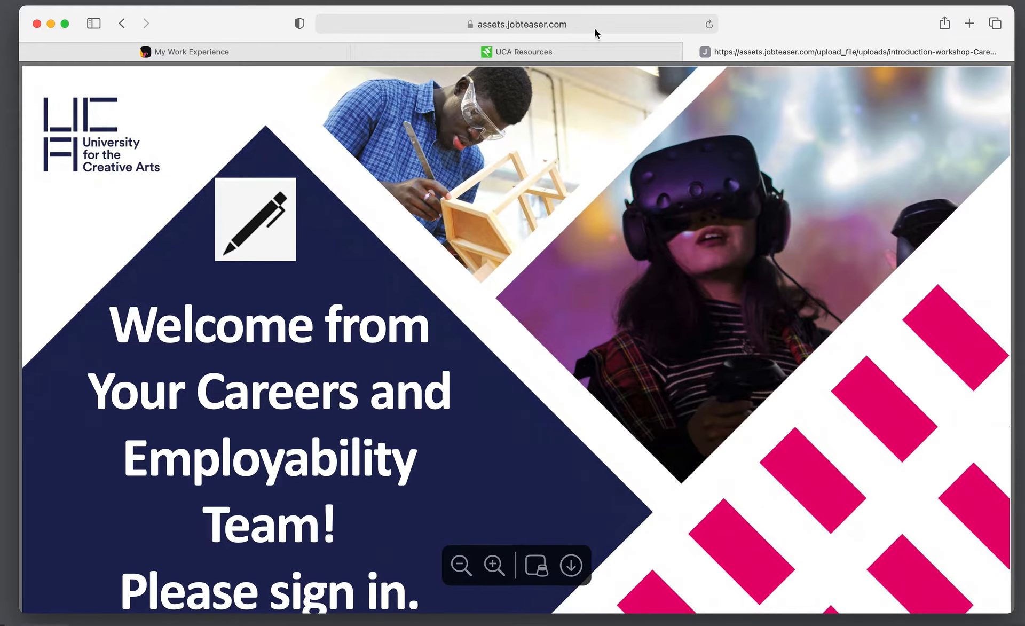
pyautogui.scroll(-20, 569, 218)
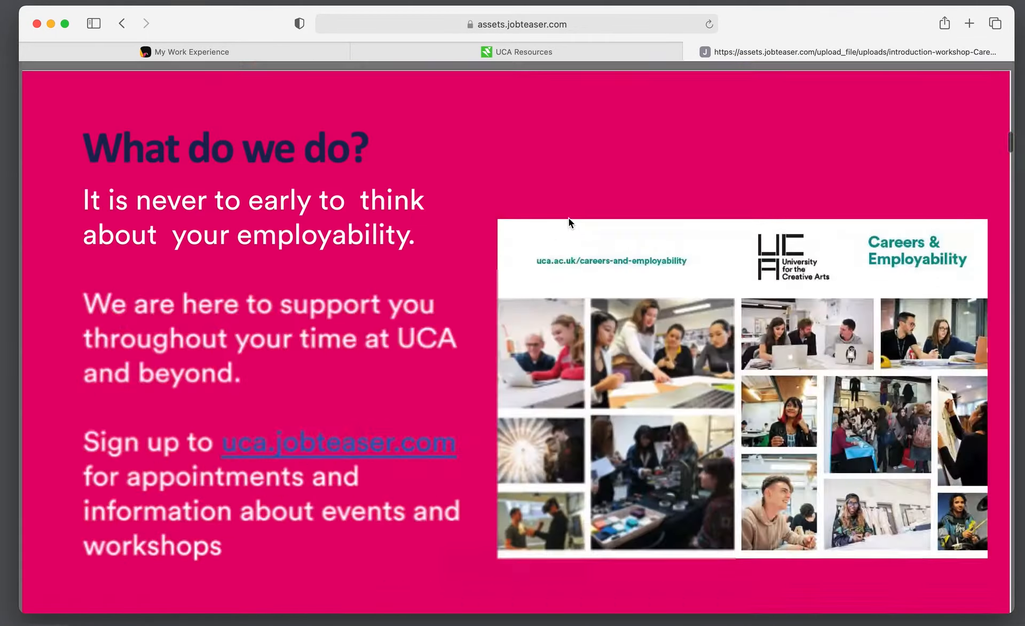
pyautogui.scroll(15, 568, 218)
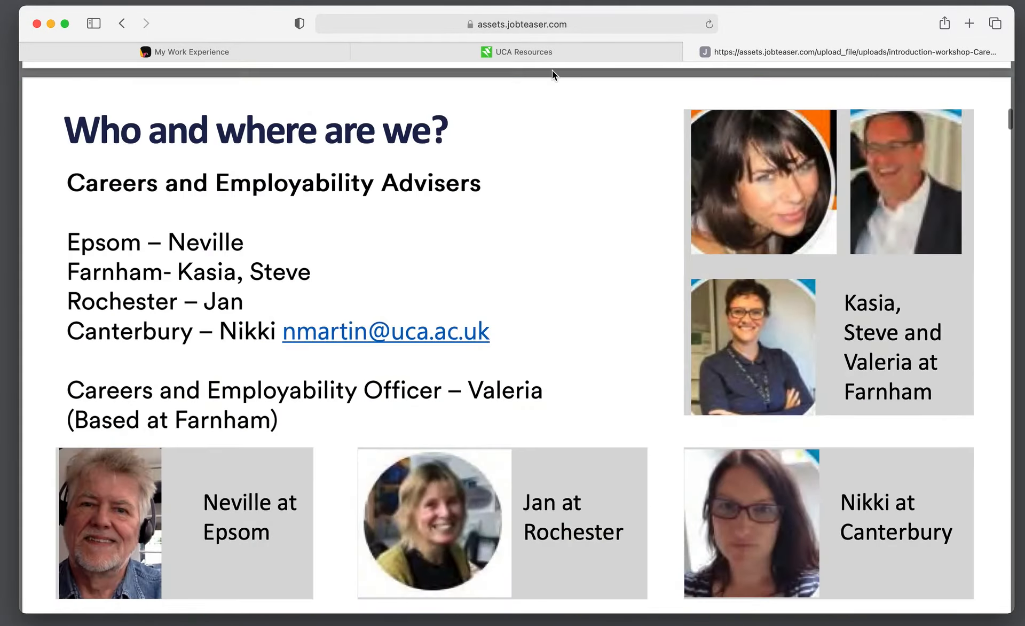
pyautogui.click(571, 26)
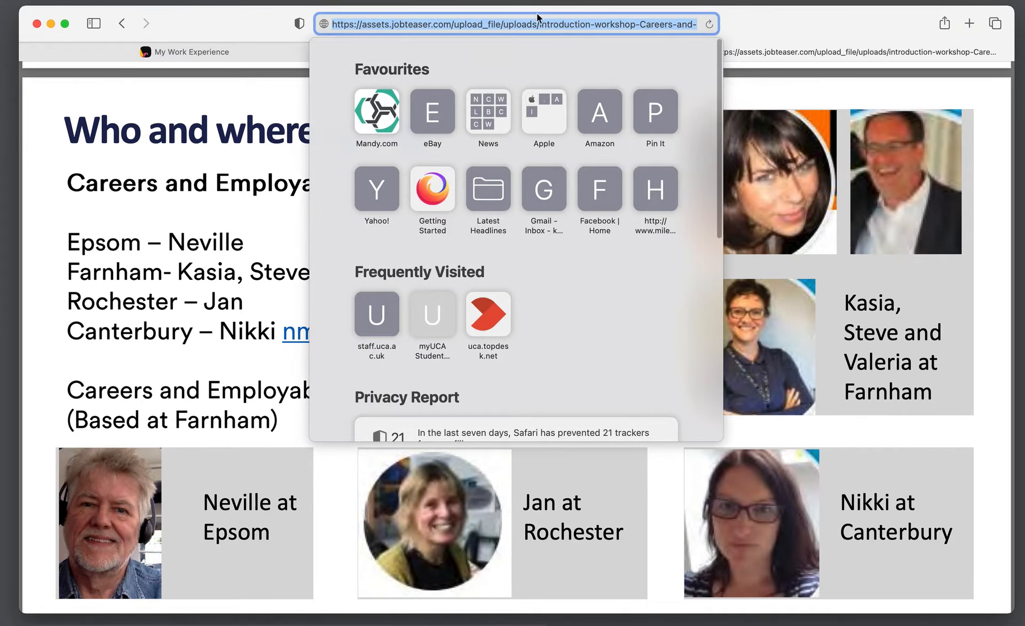
pyautogui.click(234, 50)
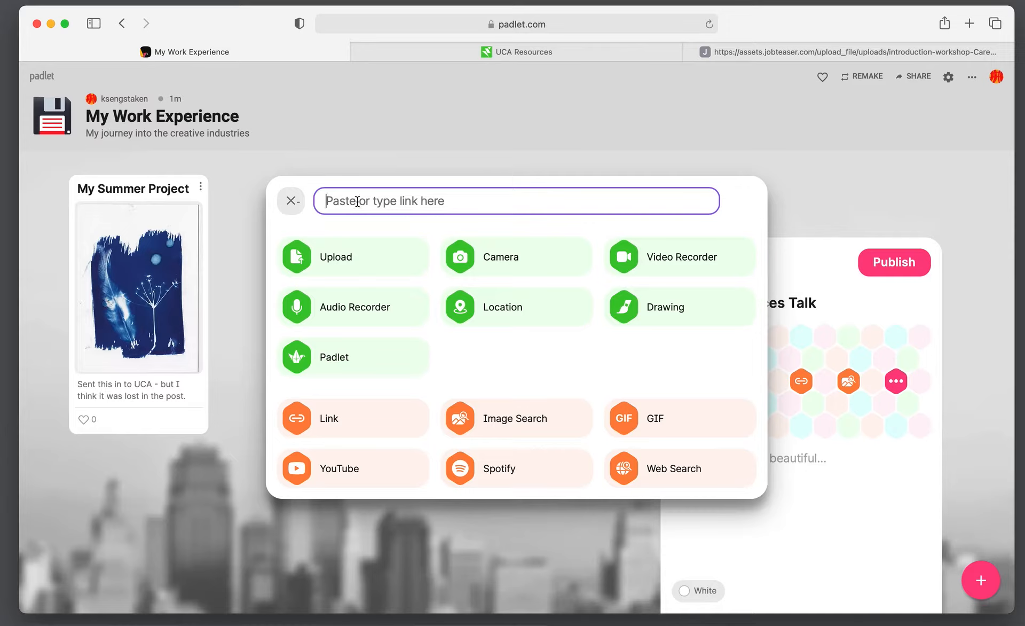
# Paste the PDF's URL into the link field and attach it to the Career Services Talk draft
pyautogui.write('https://assets.jobteaser.com/upload_file/uploads/introduction-workshop-Careers-and-Employability-2020.342700934.pdf')
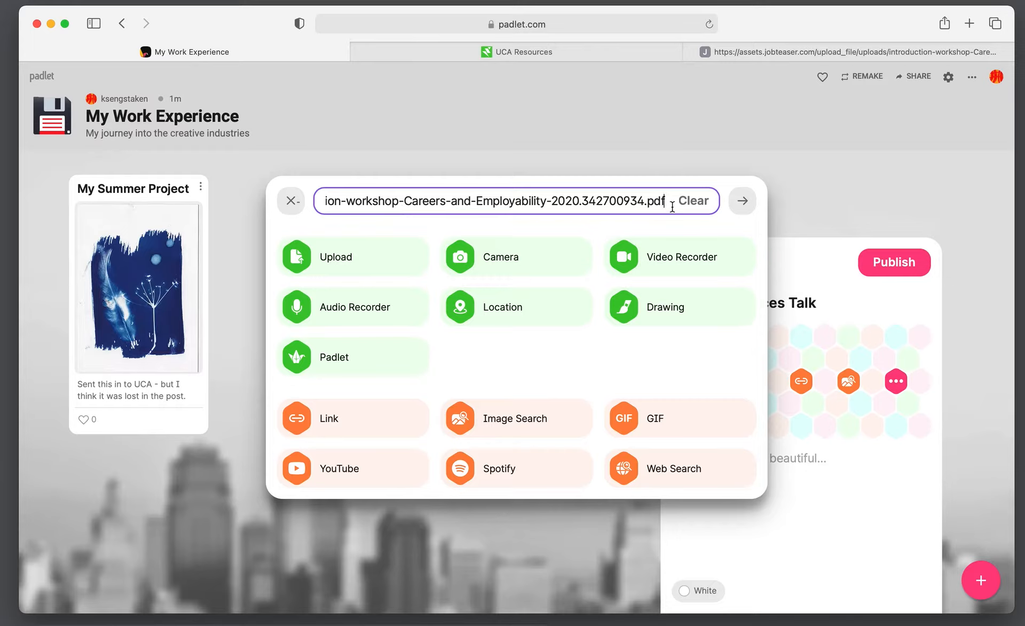
pyautogui.click(739, 210)
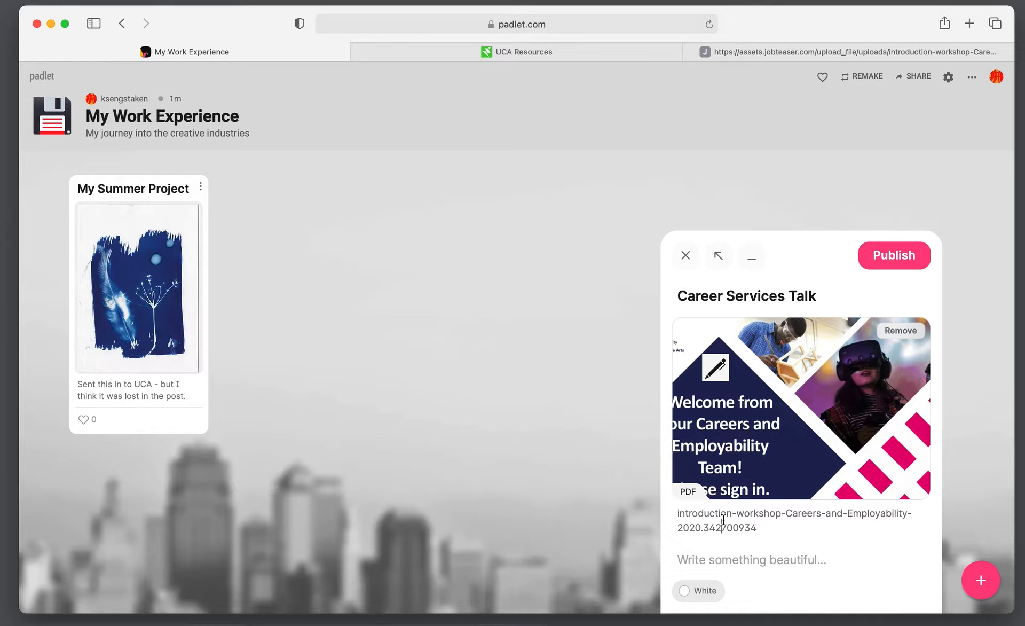
# Add the note 'Really feeling inspired about finding a new job…' and publish the post
pyautogui.click(728, 555)
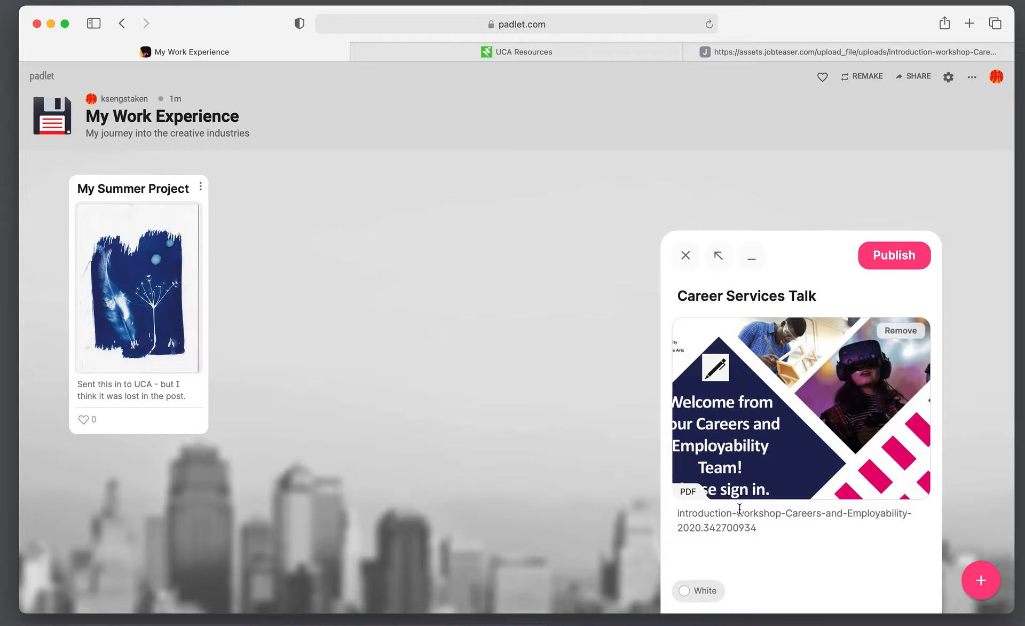
pyautogui.write('Really feeling isnspired')
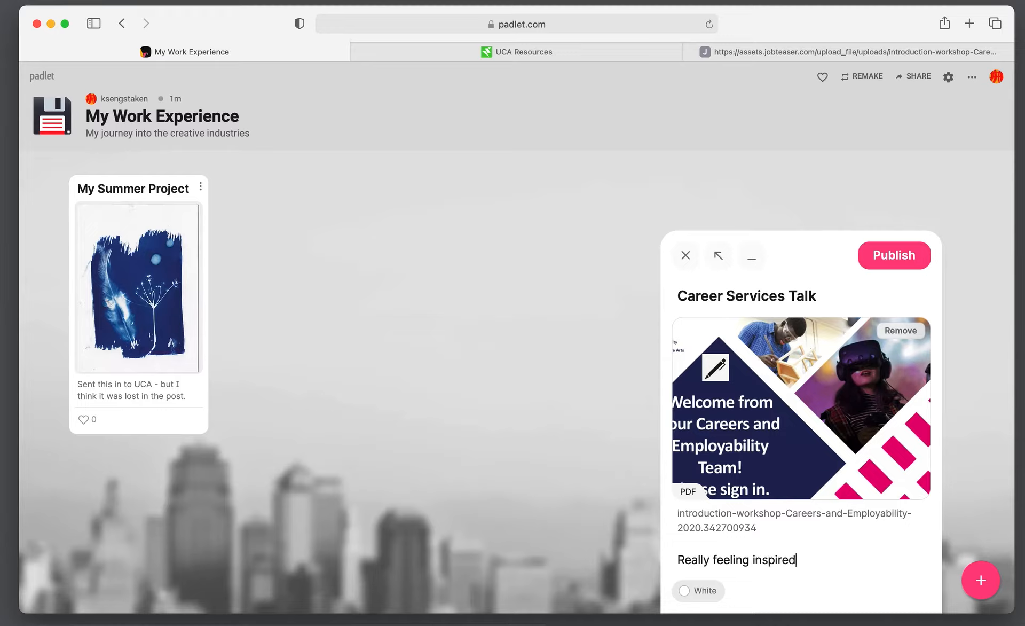
pyautogui.write(' about finding a new')
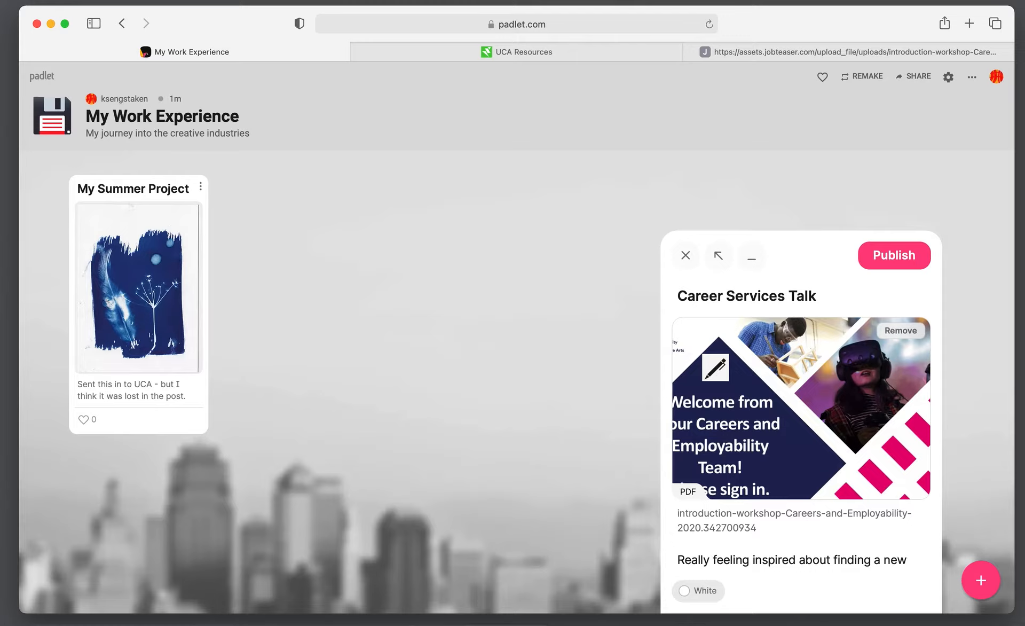
pyautogui.write(' job an')
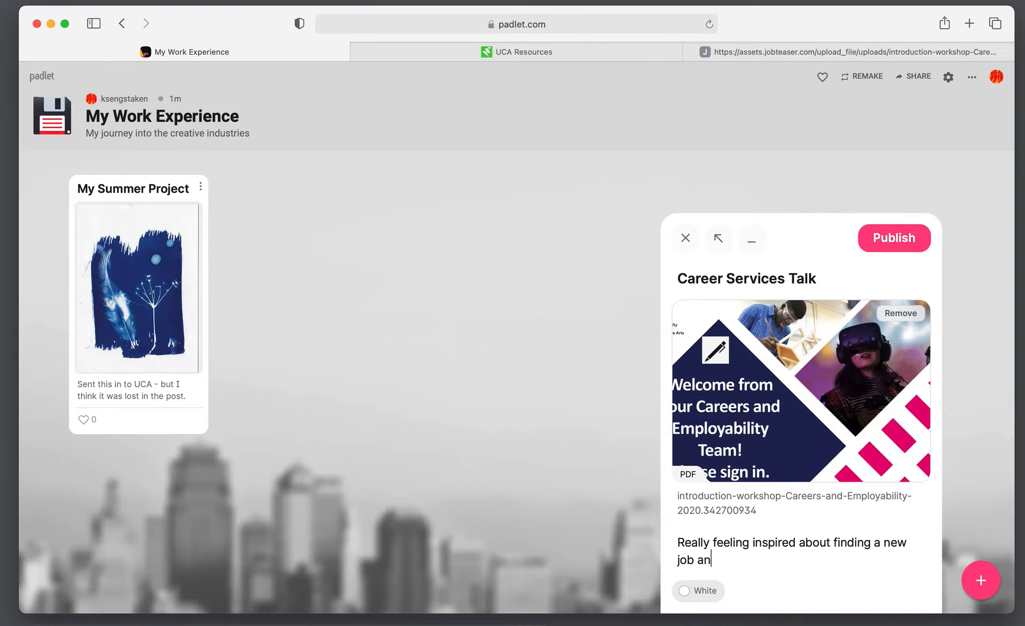
pyautogui.write('d think this will help me')
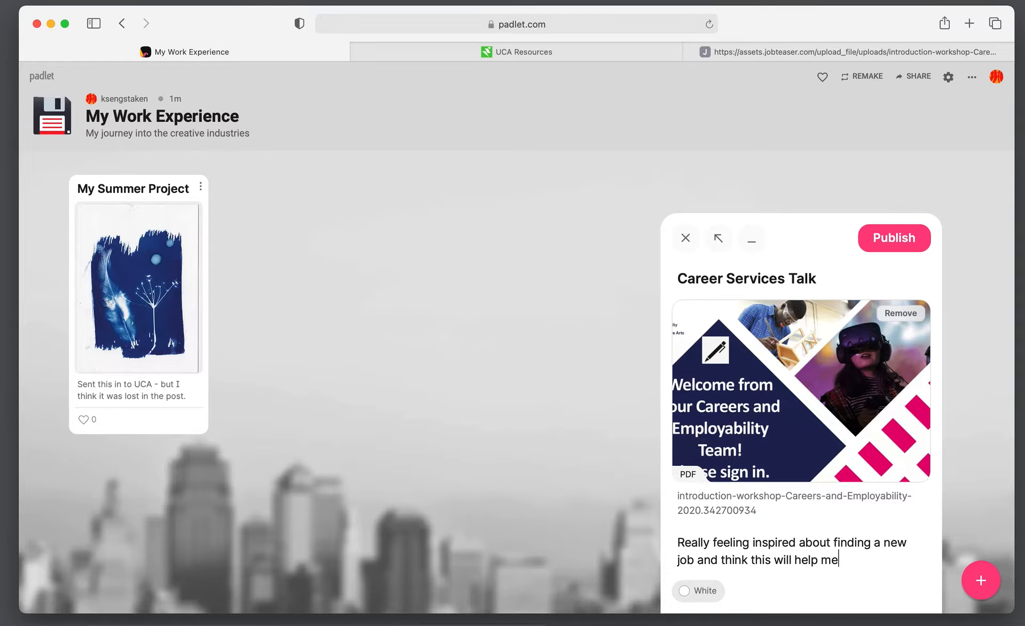
pyautogui.write(' on my new path.')
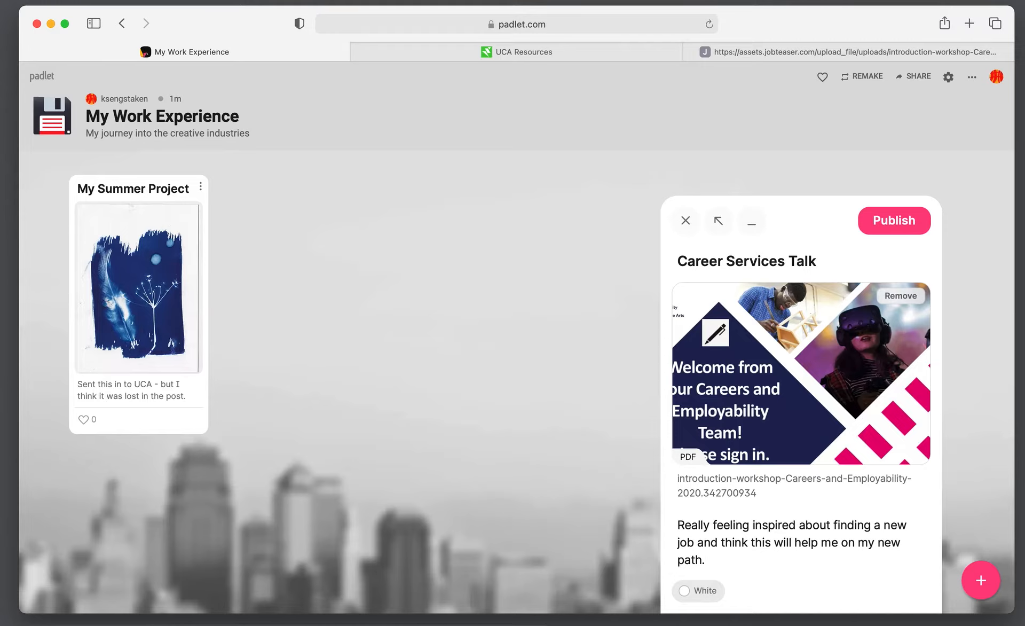
pyautogui.click(901, 231)
# Reopen the post editor, close it unchanged, and move the card beside My Summer Project
pyautogui.click(417, 282)
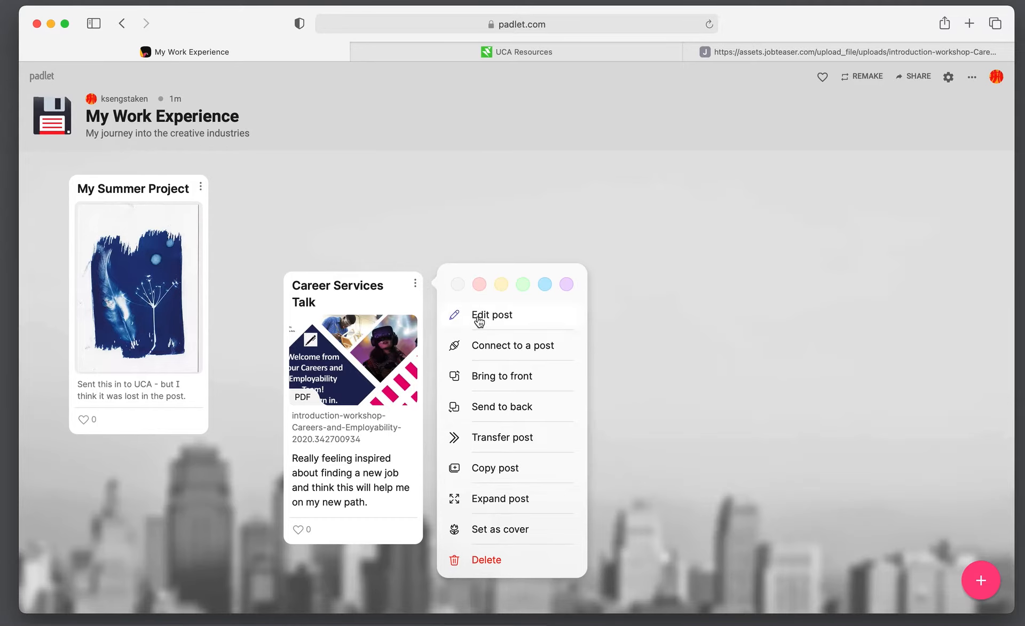
pyautogui.click(479, 321)
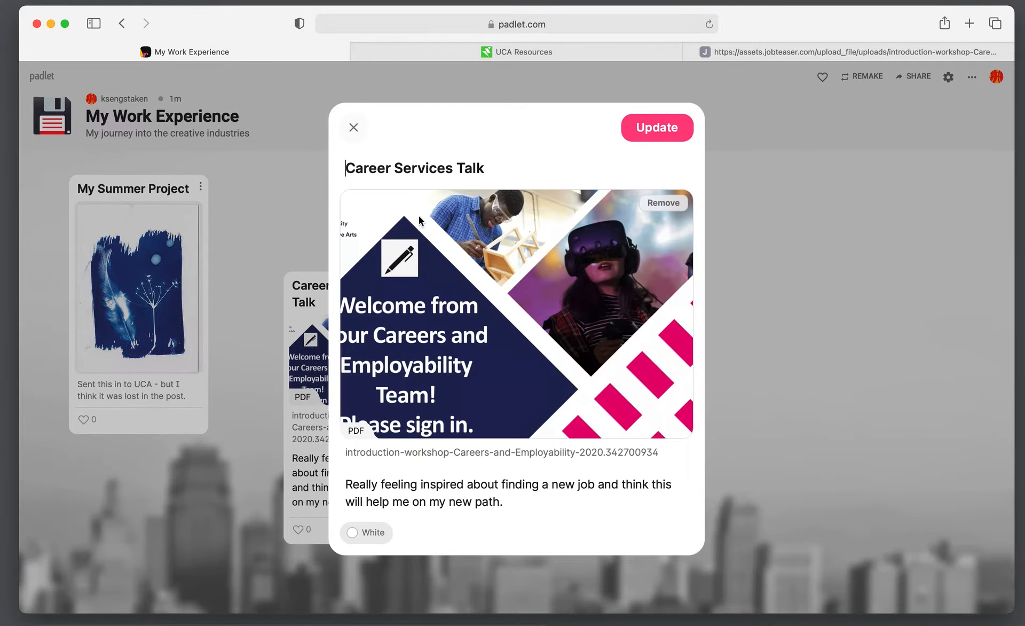
pyautogui.click(353, 127)
pyautogui.moveTo(377, 281); pyautogui.dragTo(339, 184)
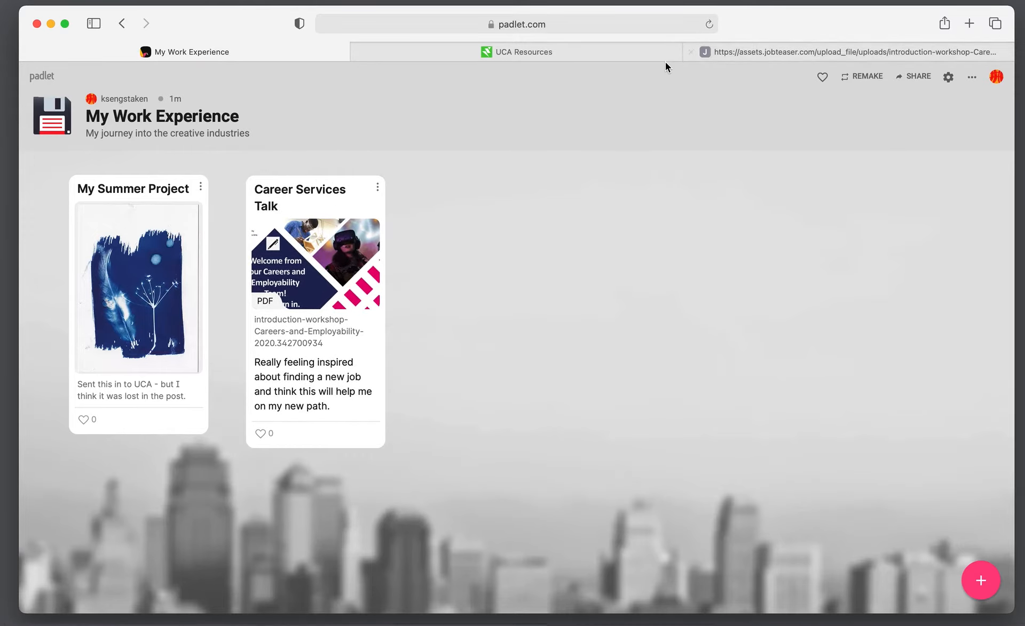
# Open the discoveruni.gov.uk website from the Further Education Resources folder in a new tab
pyautogui.click(653, 49)
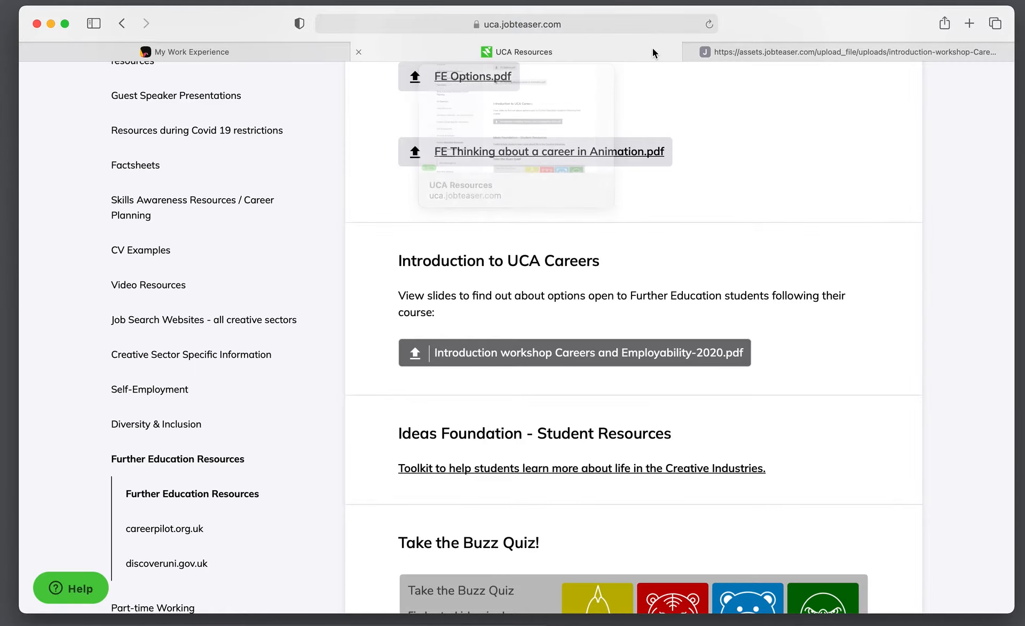
pyautogui.scroll(10, 645, 252)
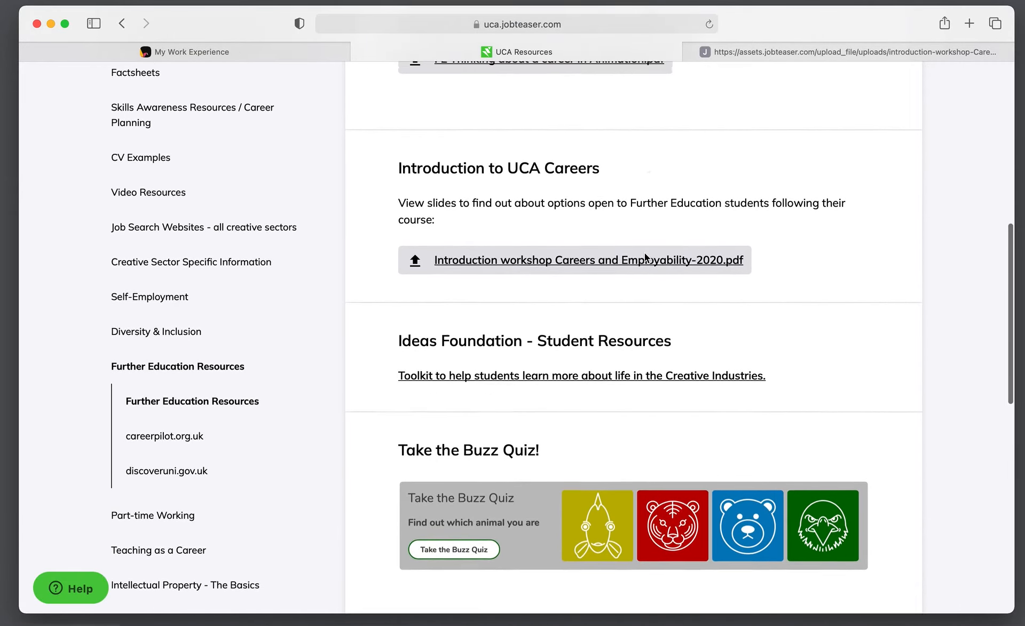
pyautogui.scroll(-6, 612, 301)
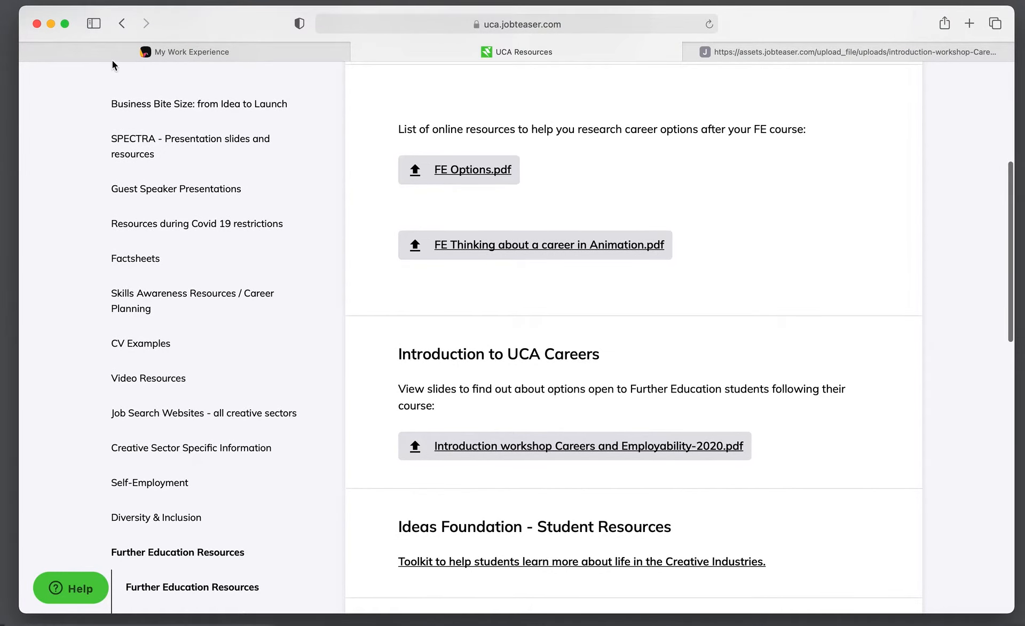
pyautogui.click(127, 25)
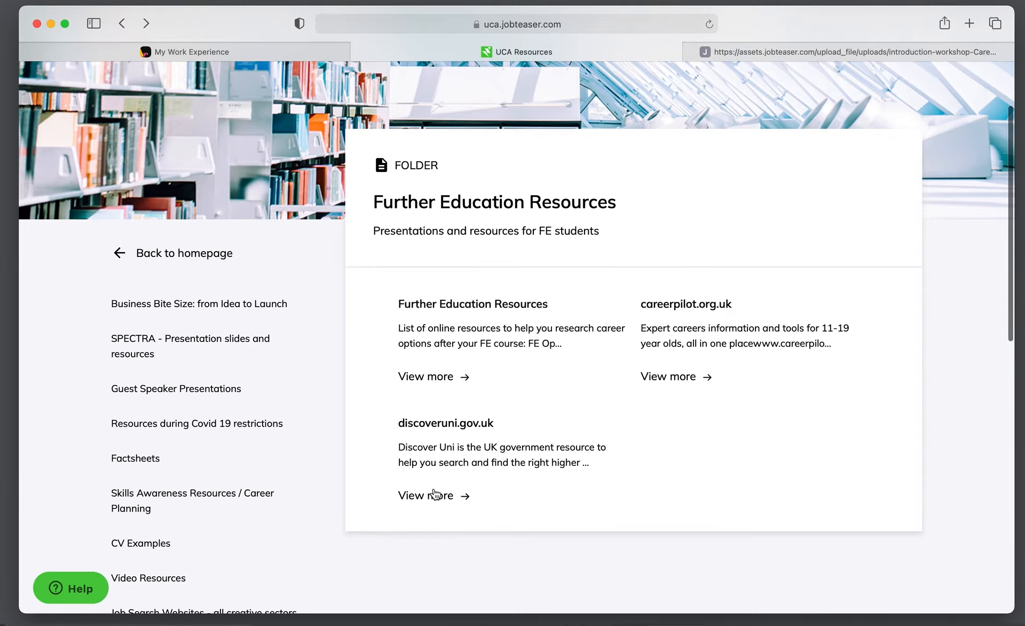
pyautogui.click(446, 424)
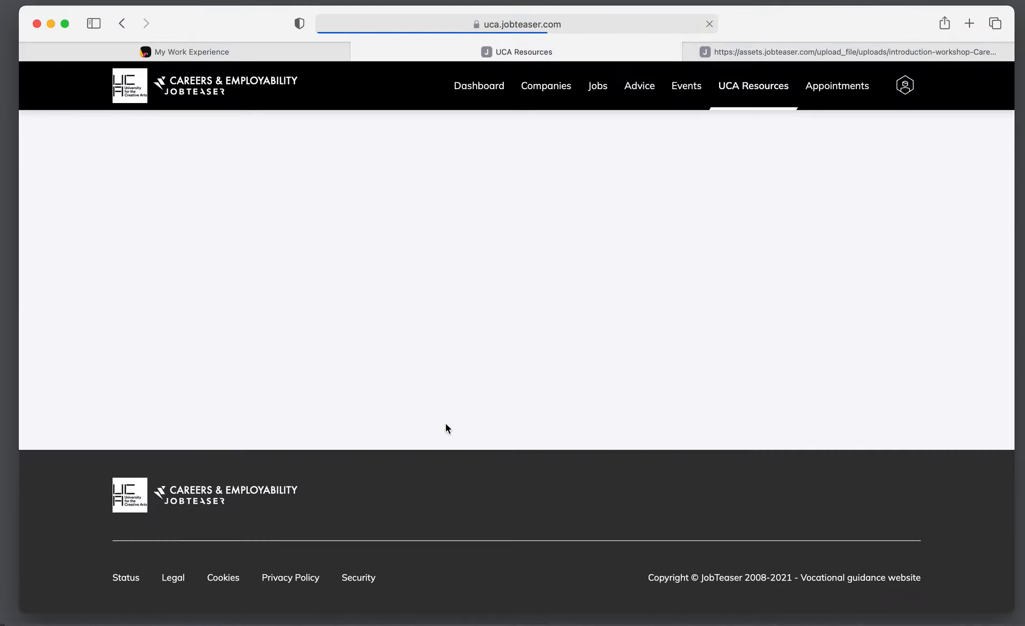
pyautogui.scroll(-2, 489, 355)
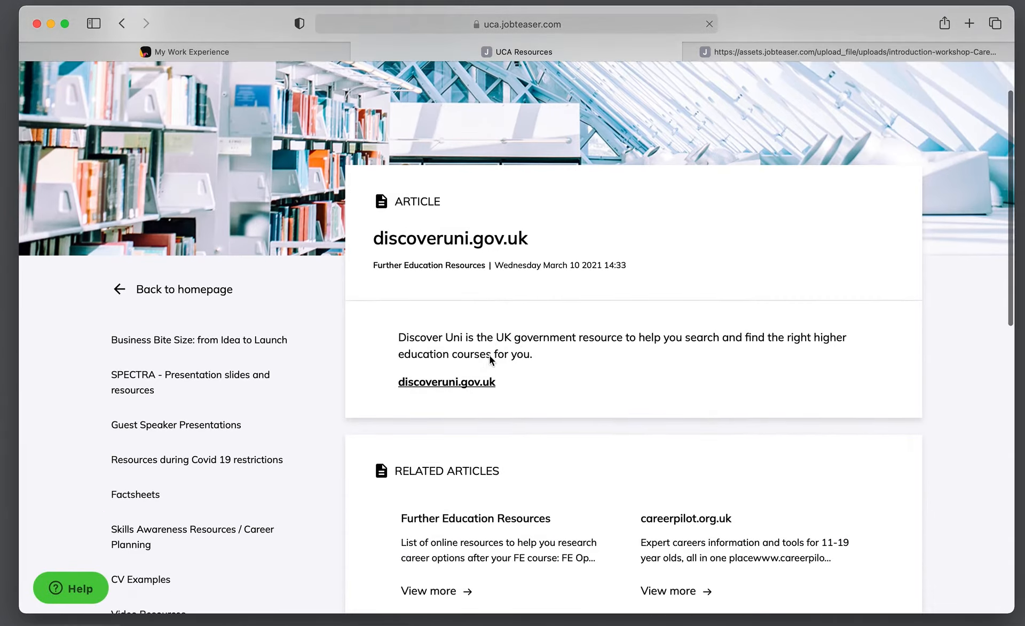
pyautogui.click(462, 381)
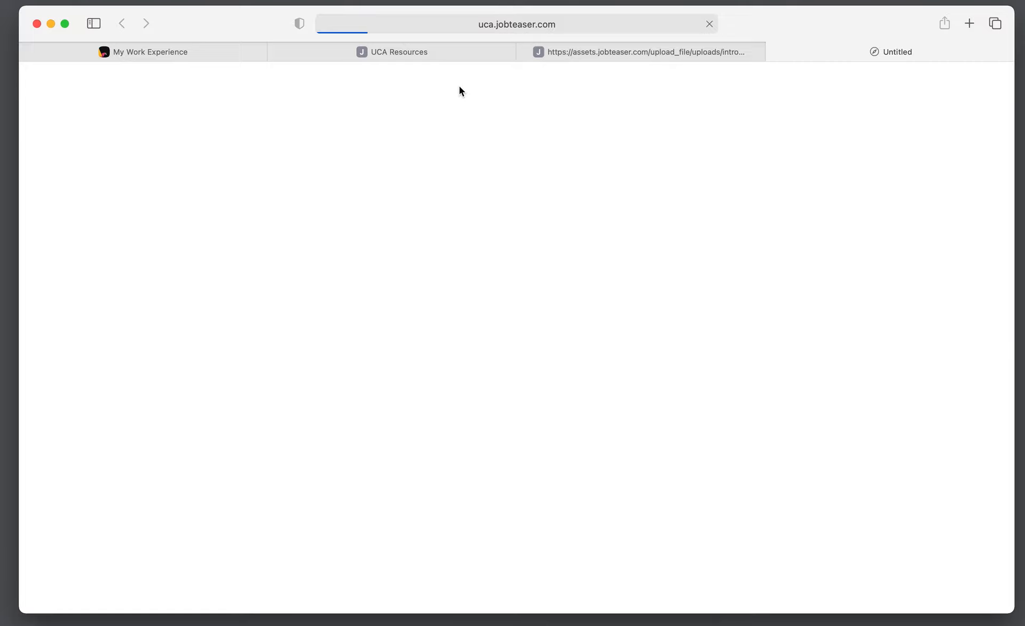
# Return to the Further Education Resources article and open the Ideas Foundation student toolkit in a new tab
pyautogui.click(447, 53)
pyautogui.scroll(-3, 451, 307)
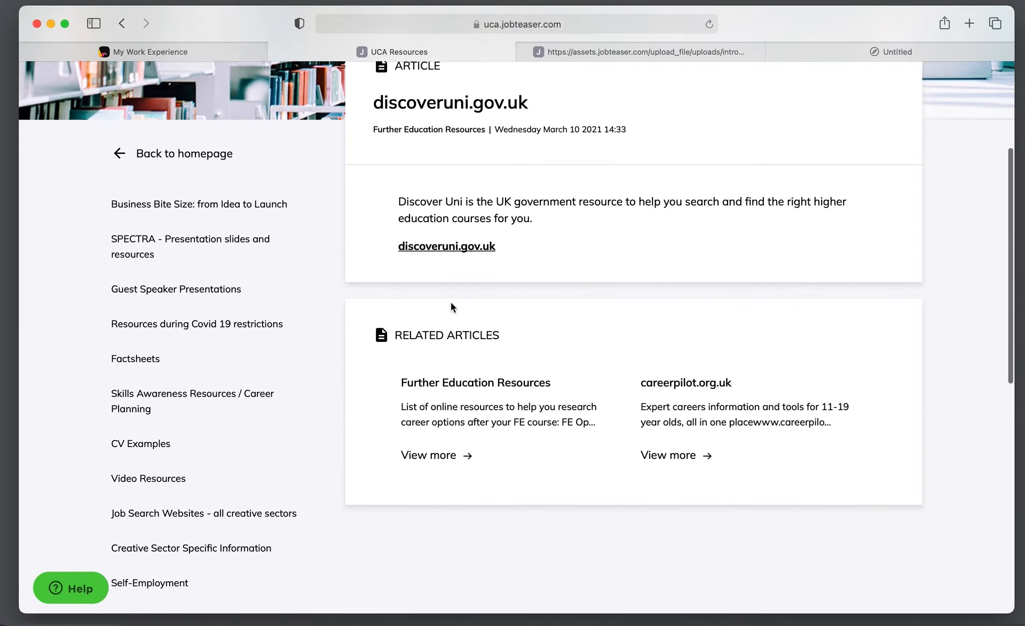
pyautogui.scroll(-3, 450, 302)
pyautogui.scroll(4, 438, 299)
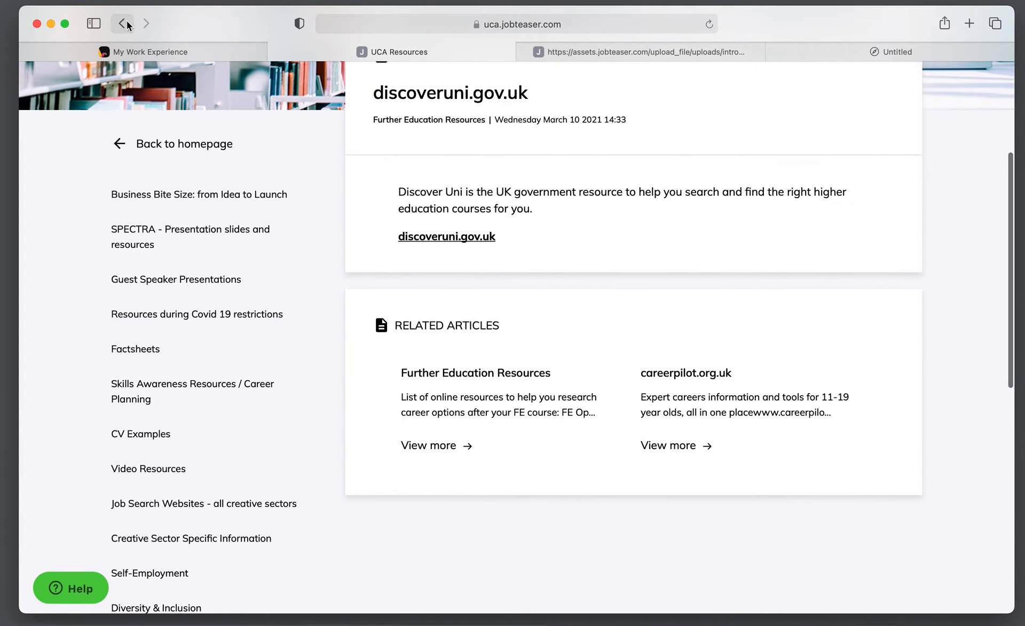
pyautogui.click(122, 23)
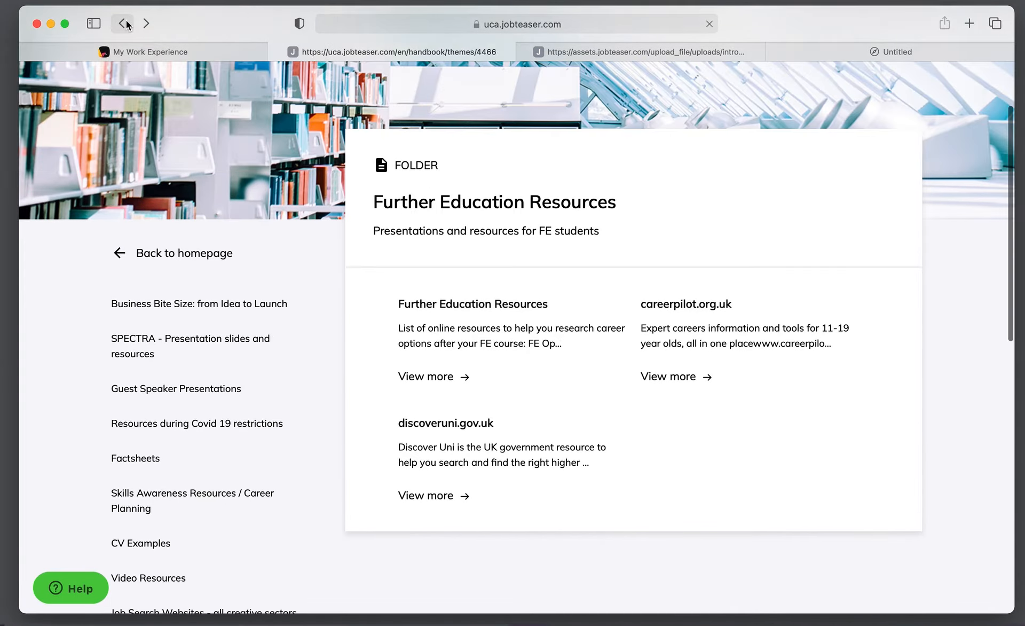
pyautogui.click(441, 377)
pyautogui.scroll(-1, 441, 379)
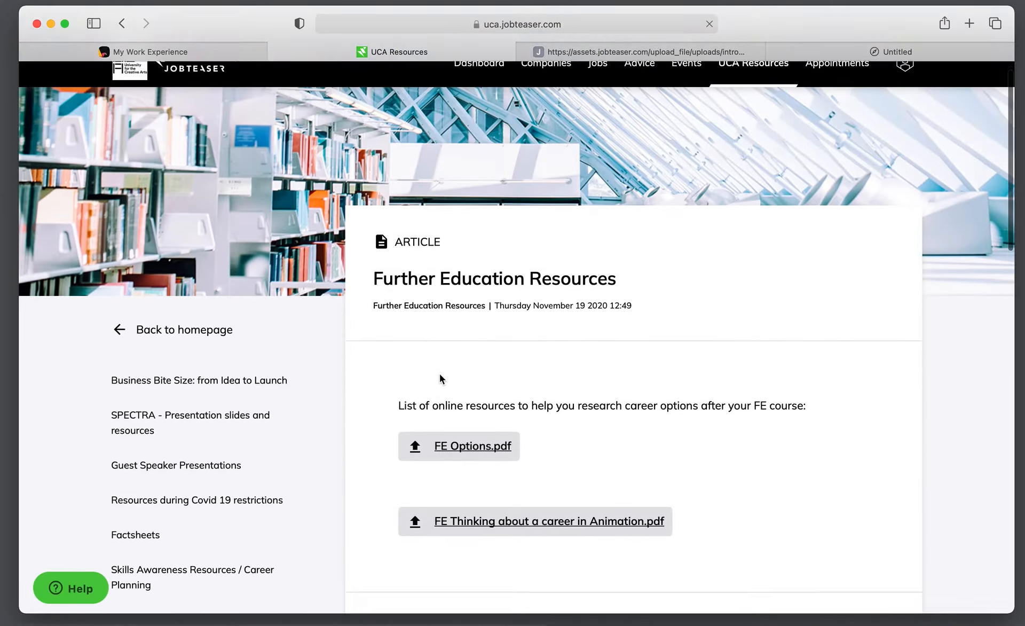
pyautogui.scroll(-8, 440, 373)
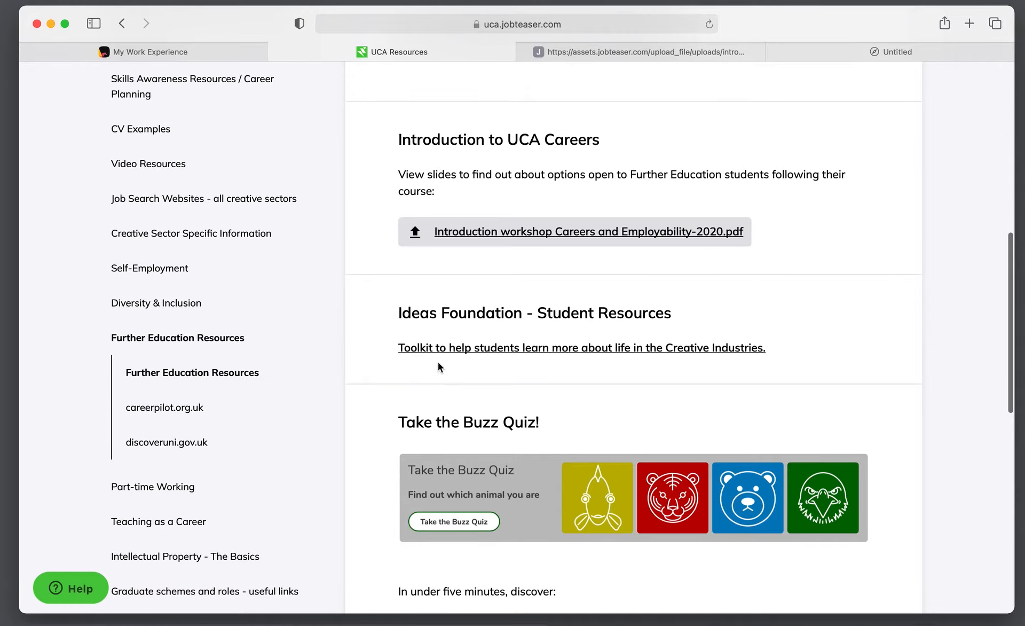
pyautogui.scroll(-3, 455, 350)
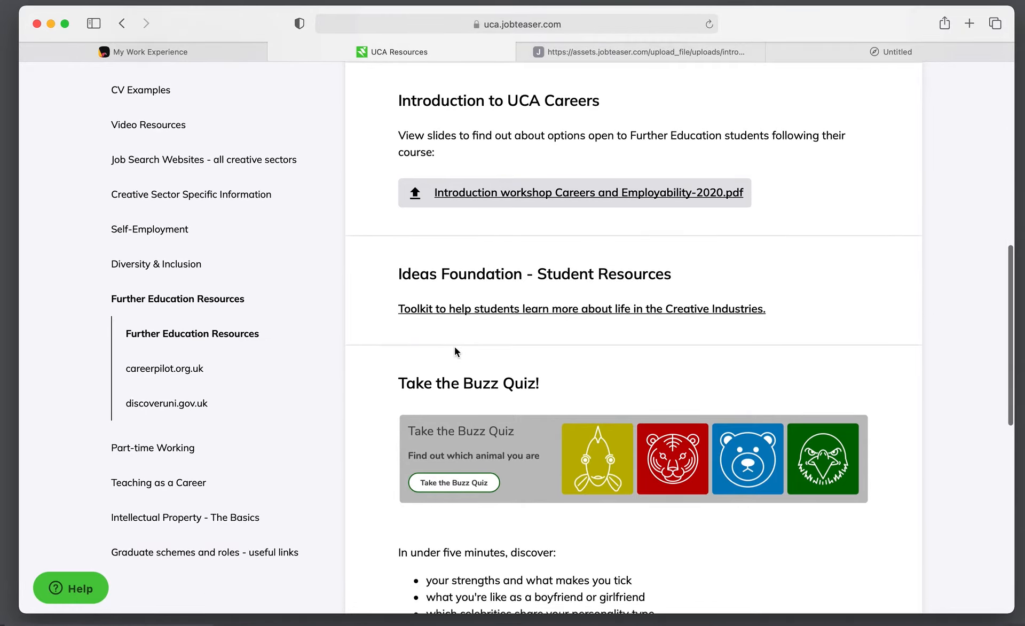
pyautogui.scroll(-2, 455, 352)
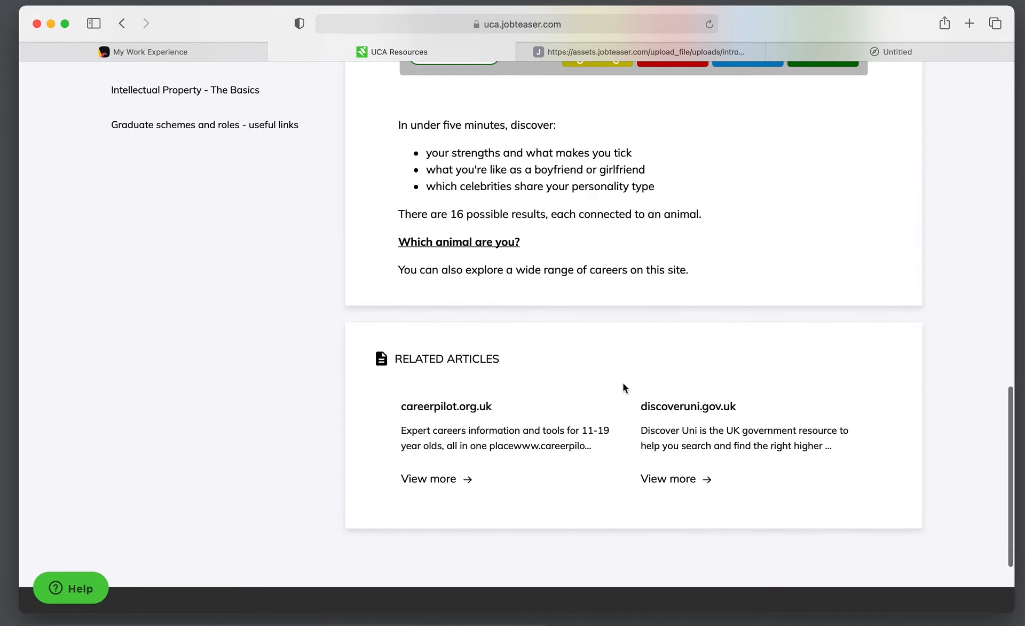
pyautogui.scroll(7, 611, 371)
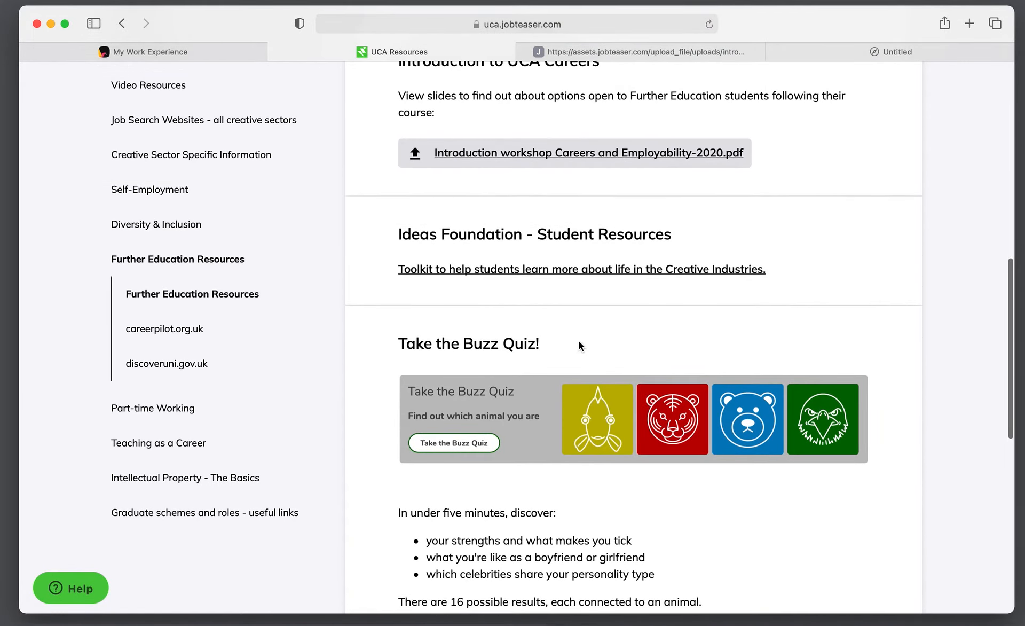
pyautogui.click(575, 267)
# Check the two loading tabs and the newest tab's web address
pyautogui.click(739, 51)
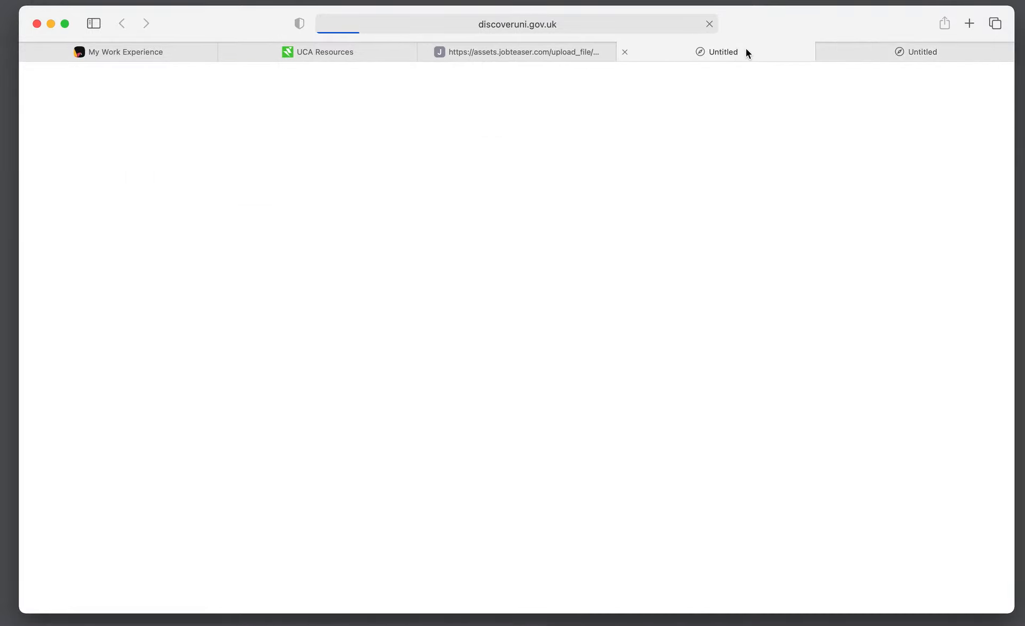
pyautogui.click(860, 51)
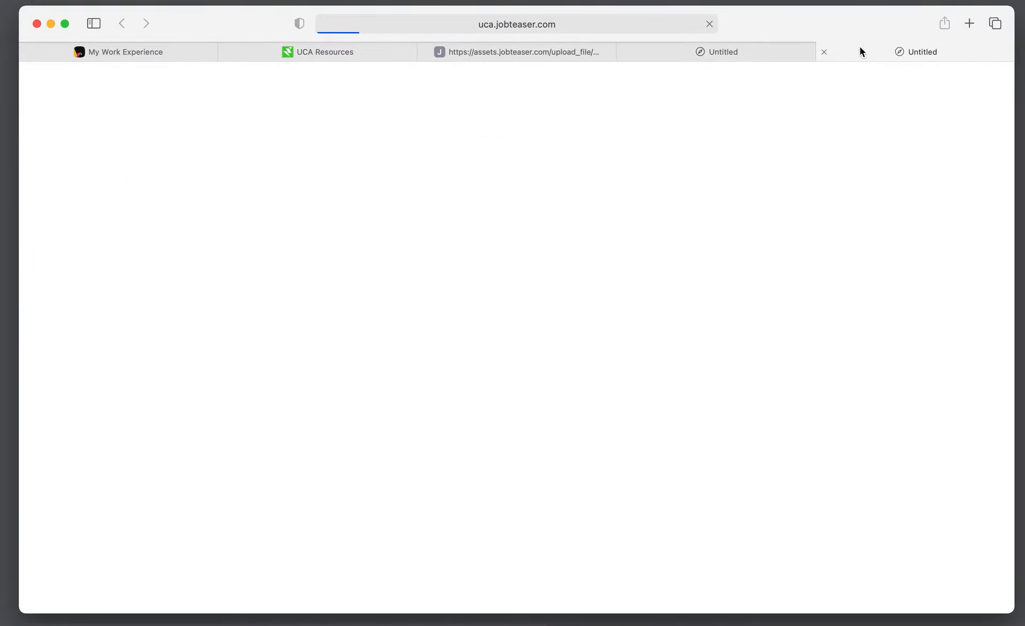
pyautogui.click(671, 21)
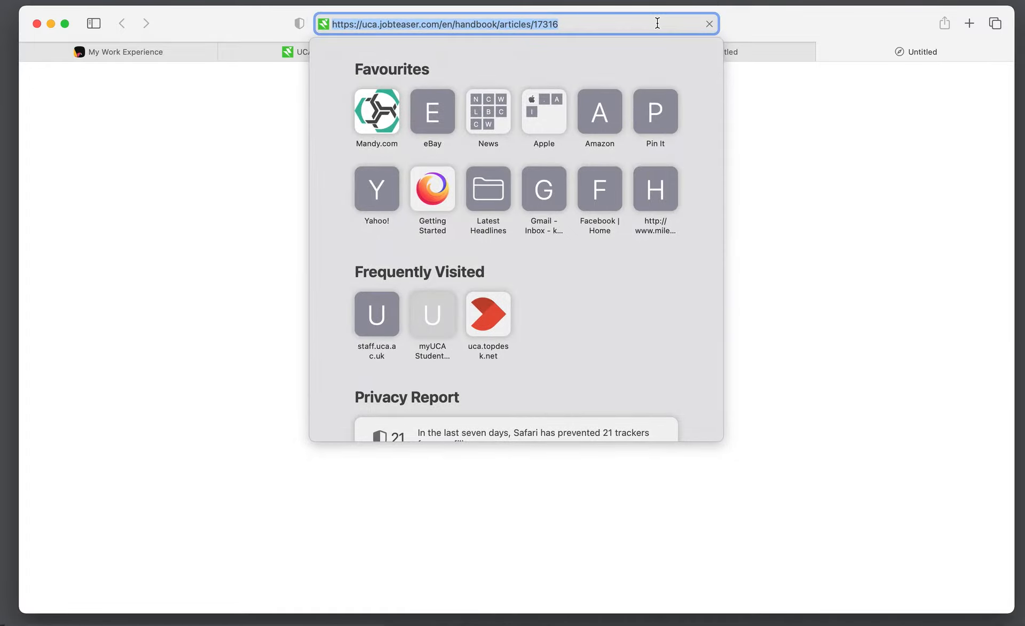
pyautogui.click(876, 161)
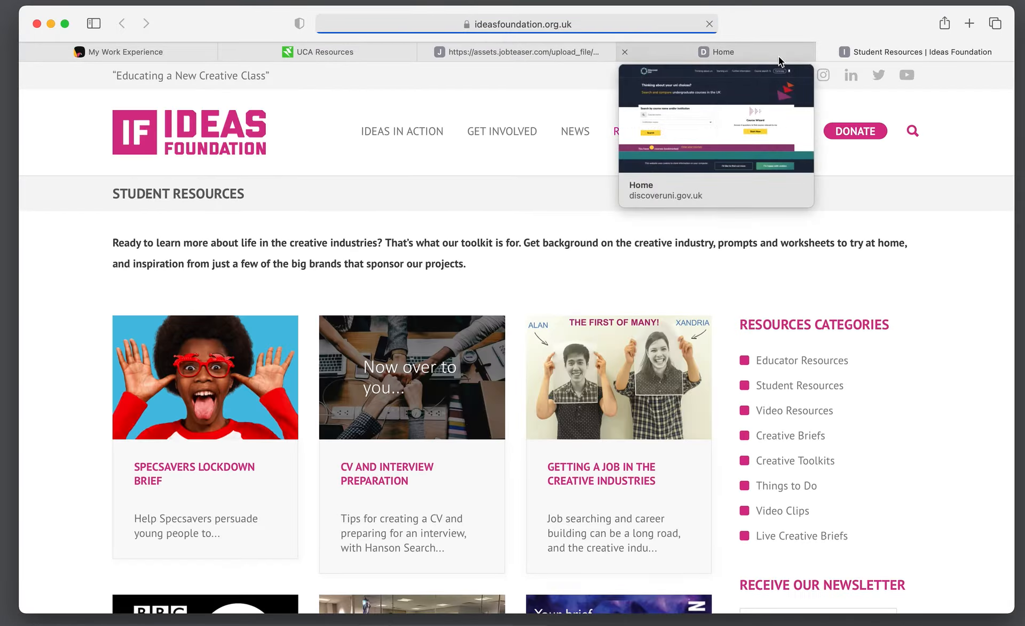
# Open the Ideas Foundation 'Getting a Job in the Creative Industries' PDF and select its full URL
pyautogui.scroll(-5, 518, 264)
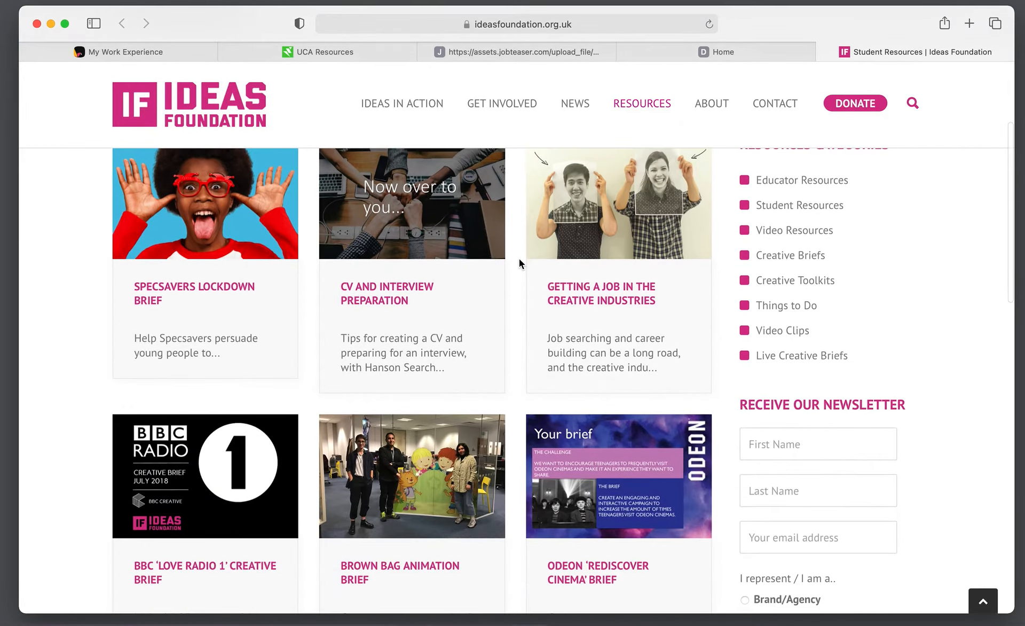
pyautogui.click(590, 313)
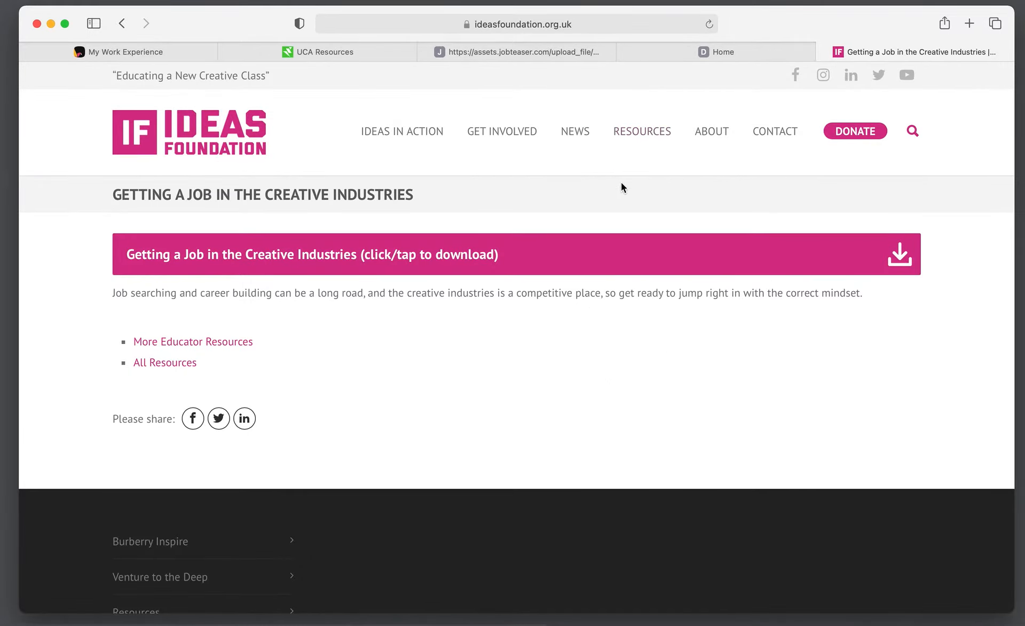
pyautogui.click(633, 244)
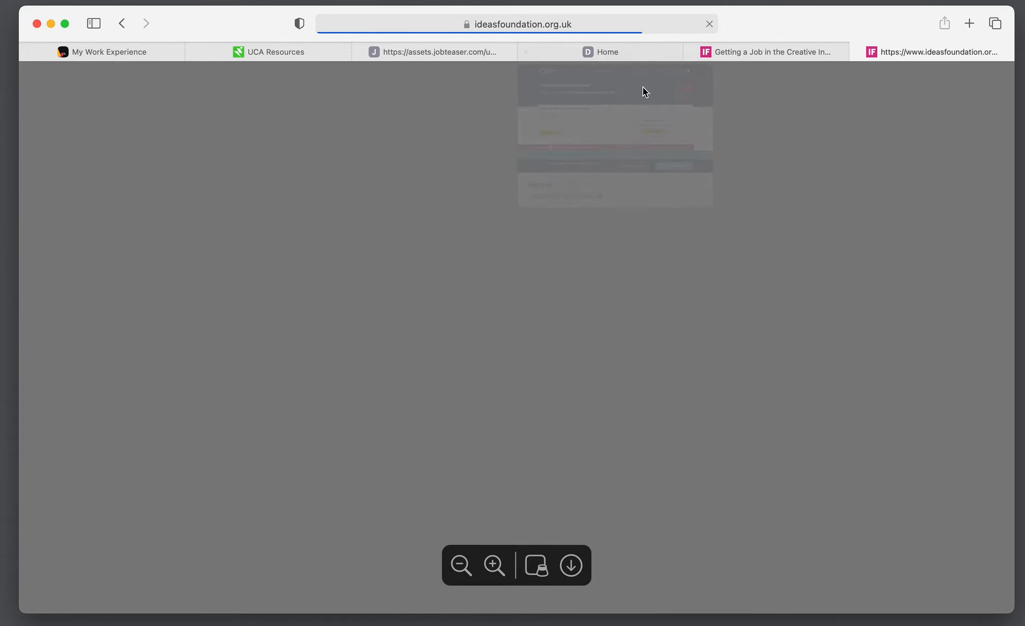
pyautogui.scroll(-20, 657, 184)
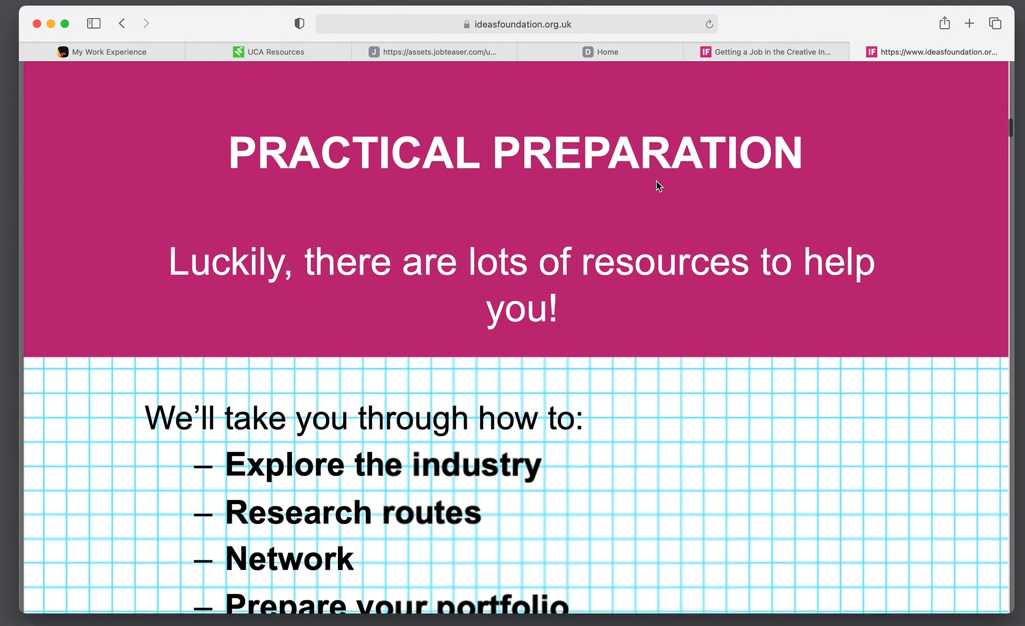
pyautogui.scroll(-5, 656, 181)
pyautogui.click(626, 21)
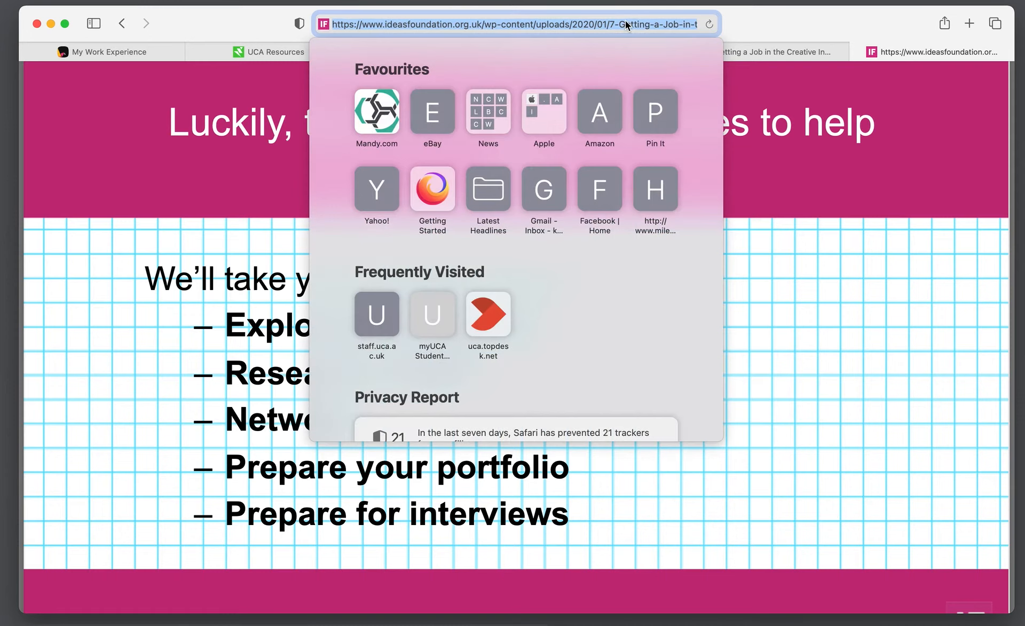
# Start a new post on My Work Experience and attach the pasted Creative Industries PDF link
pyautogui.click(146, 50)
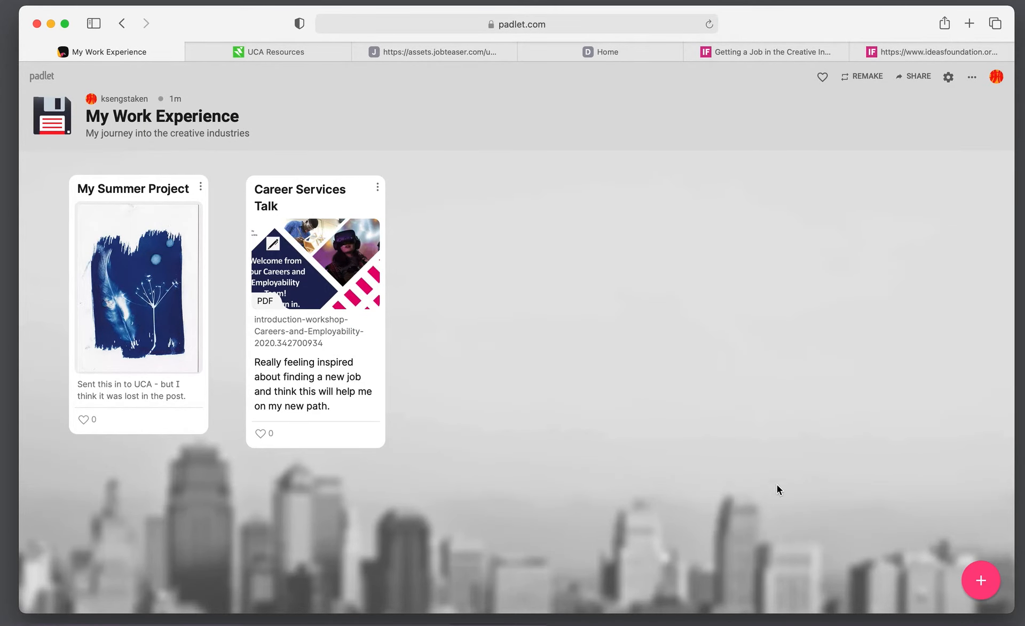
pyautogui.doubleClick(525, 390)
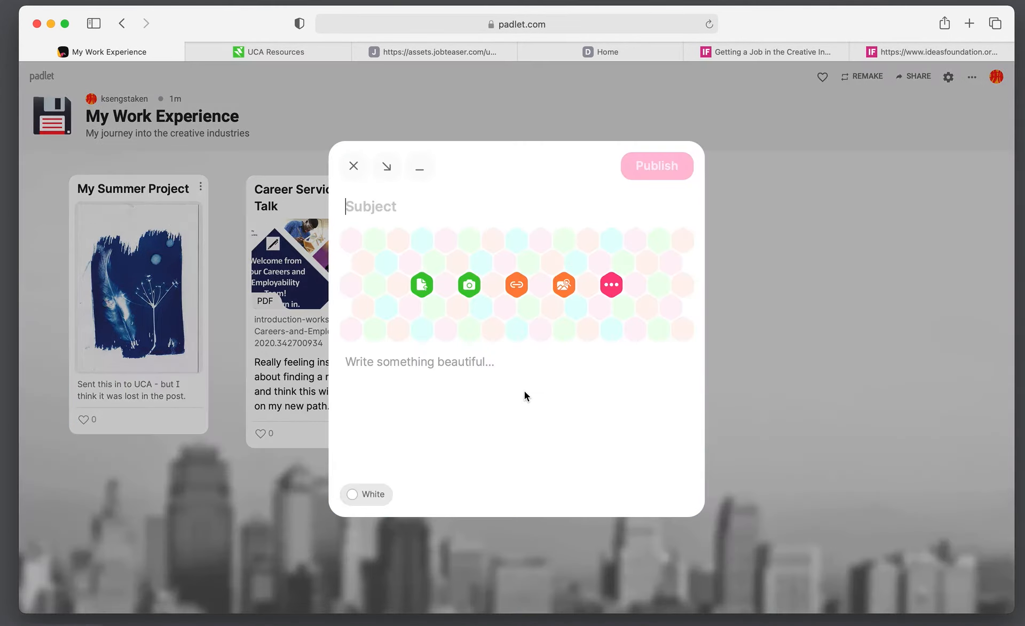
pyautogui.click(516, 282)
pyautogui.press('super+v')
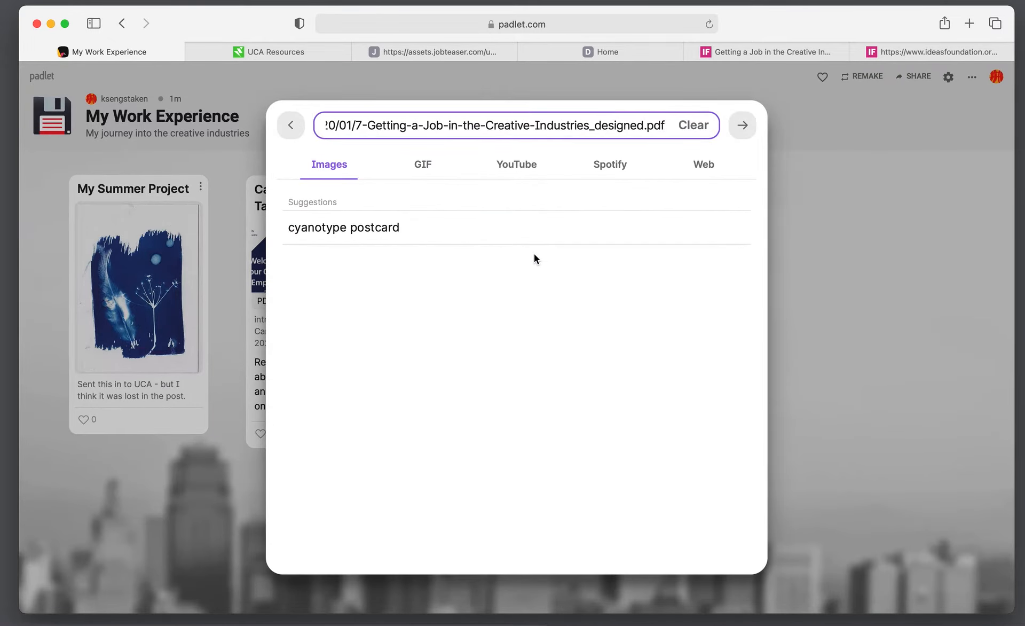
pyautogui.press('Return')
# Give the new post the subject 'Ideas Foundation'
pyautogui.click(390, 183)
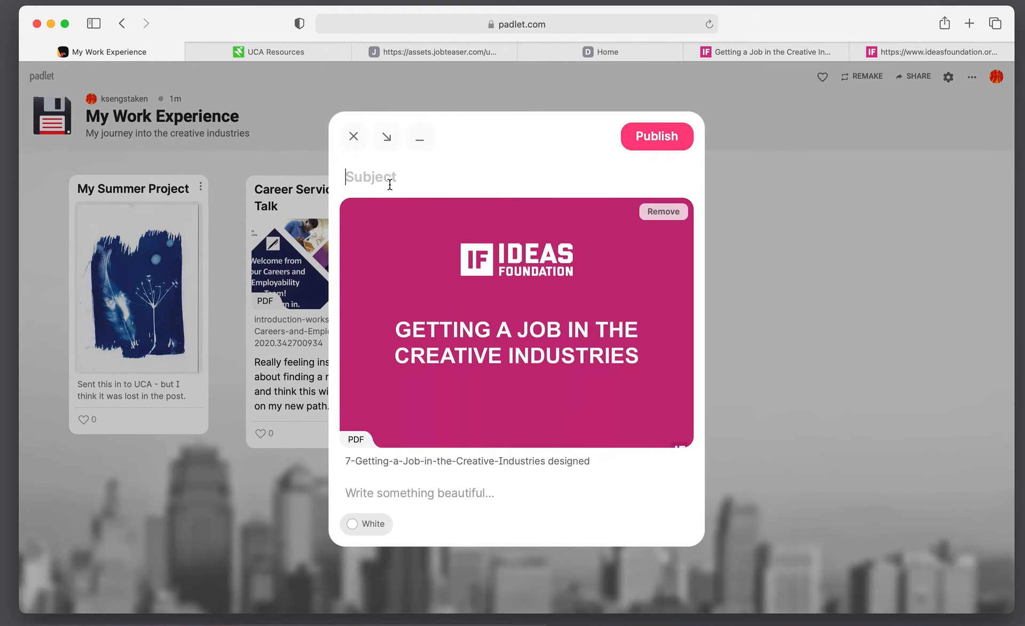
pyautogui.write('Ideas Foundation')
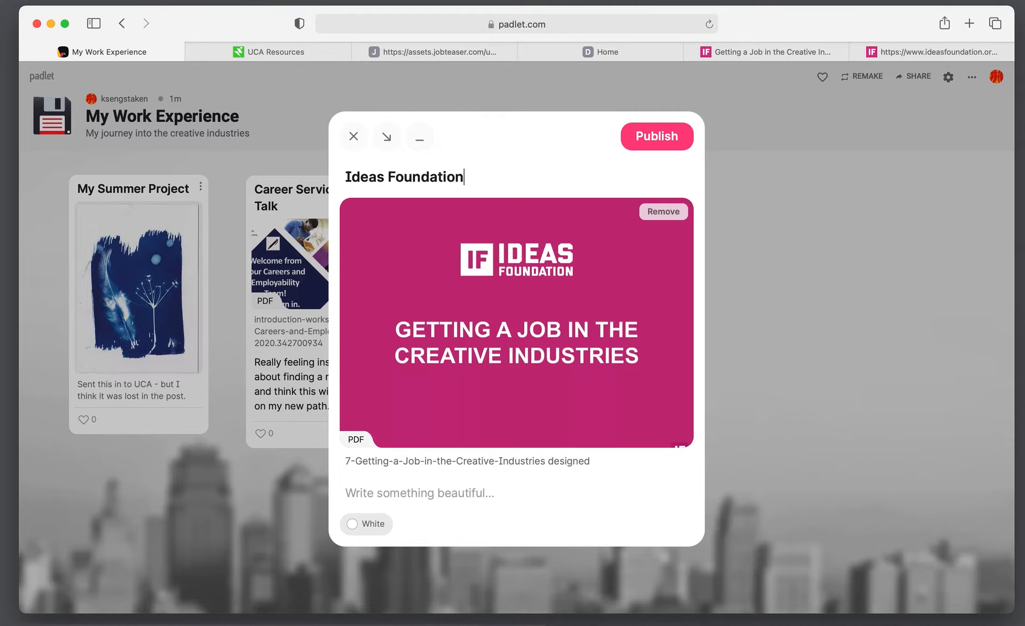
# Write the body 'Using this to sell getting into Art Uni to my folks.' and publish the post
pyautogui.click(423, 486)
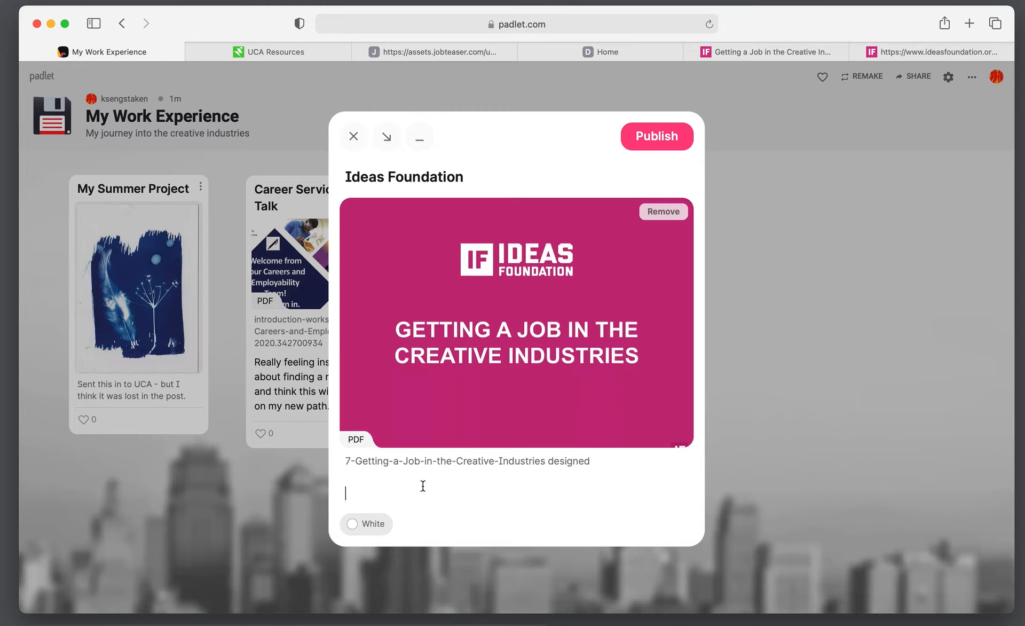
pyautogui.write('Using this to s')
pyautogui.write('eel')
pyautogui.press('BackSpace')
pyautogui.press('BackSpace')
pyautogui.write('ell an')
pyautogui.press('BackSpace')
pyautogui.press('BackSpace')
pyautogui.press('BackSpace')
pyautogui.write('get')
pyautogui.press('BackSpace')
pyautogui.press('BackSpace')
pyautogui.press('BackSpace')
pyautogui.write('getting into ')
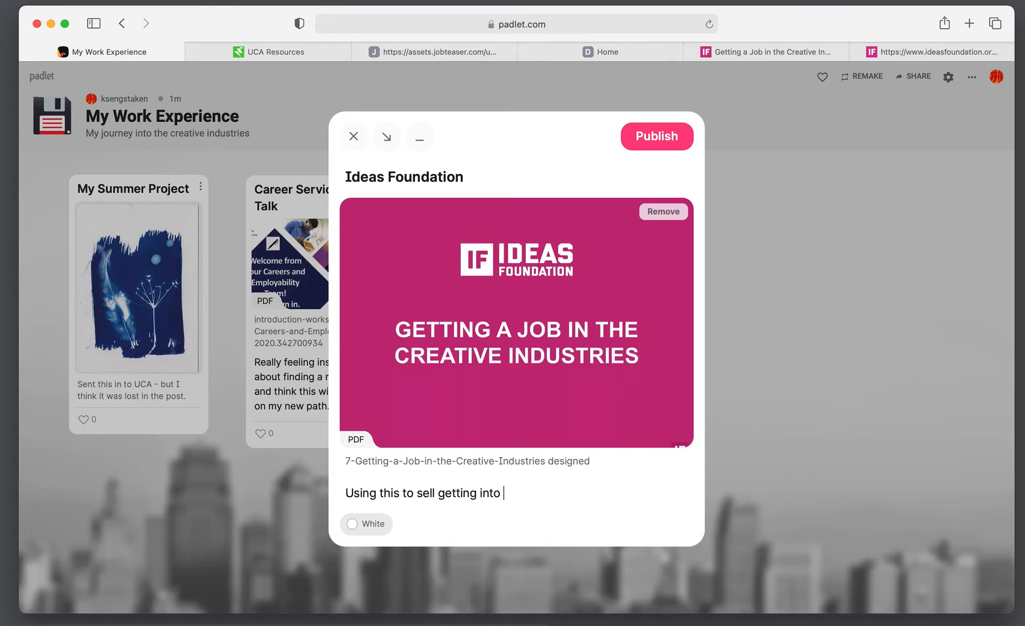
pyautogui.write('Art Uni to my folk')
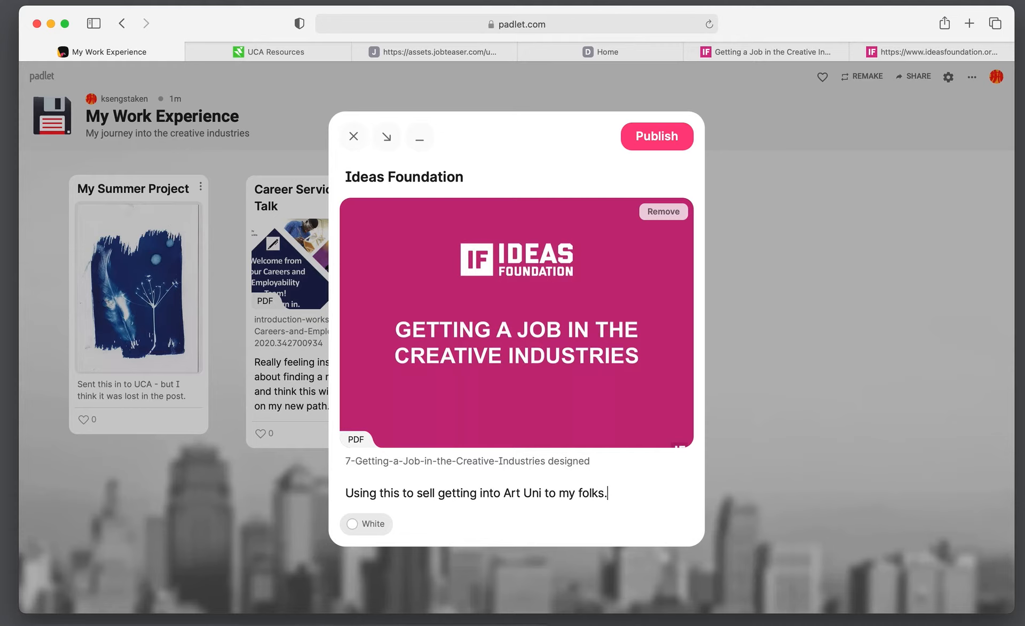
pyautogui.write('s.')
pyautogui.click(652, 142)
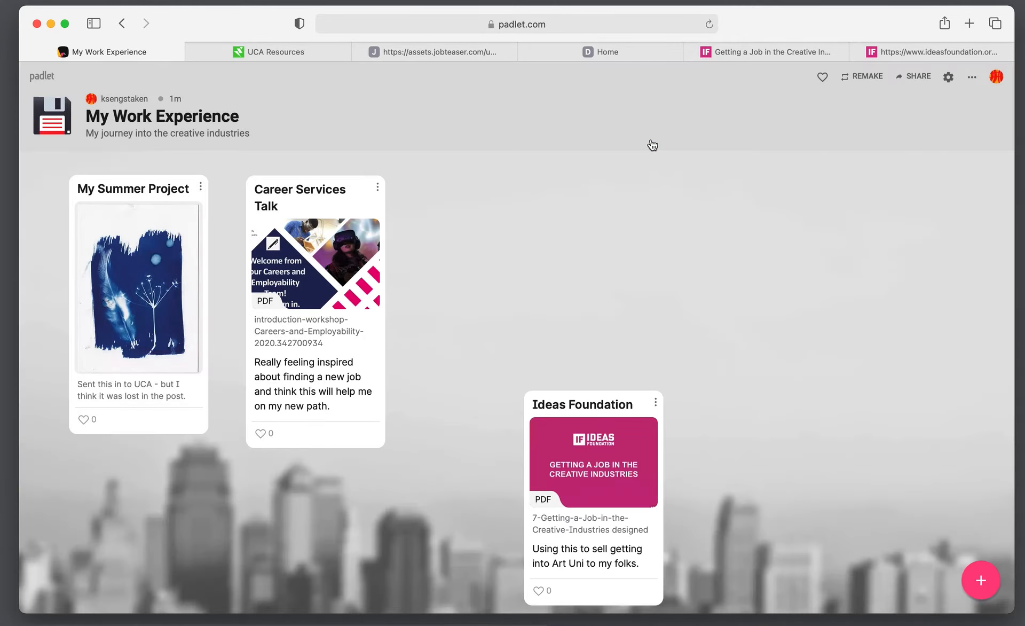
# Move Ideas Foundation beside the others and connect it to Career Services Talk with the label 'found this!'
pyautogui.moveTo(597, 392); pyautogui.dragTo(577, 251)
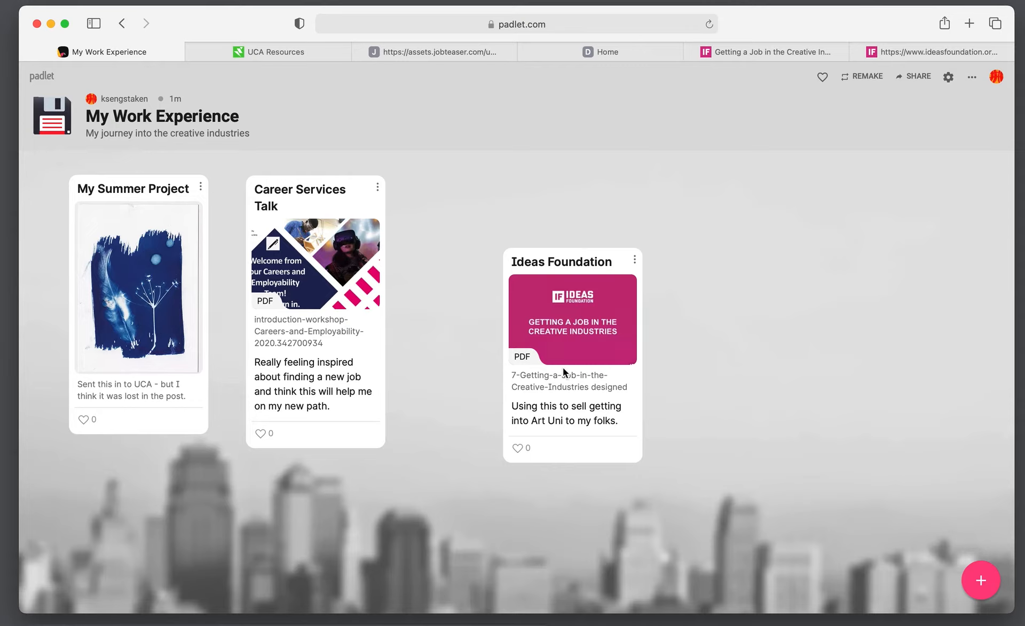
pyautogui.click(635, 262)
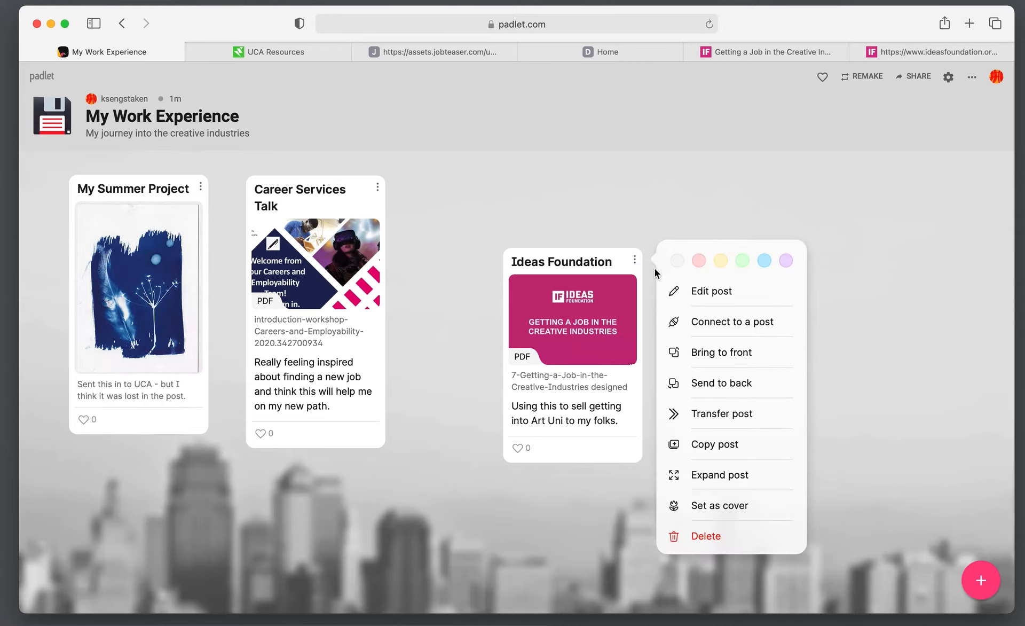
pyautogui.click(707, 323)
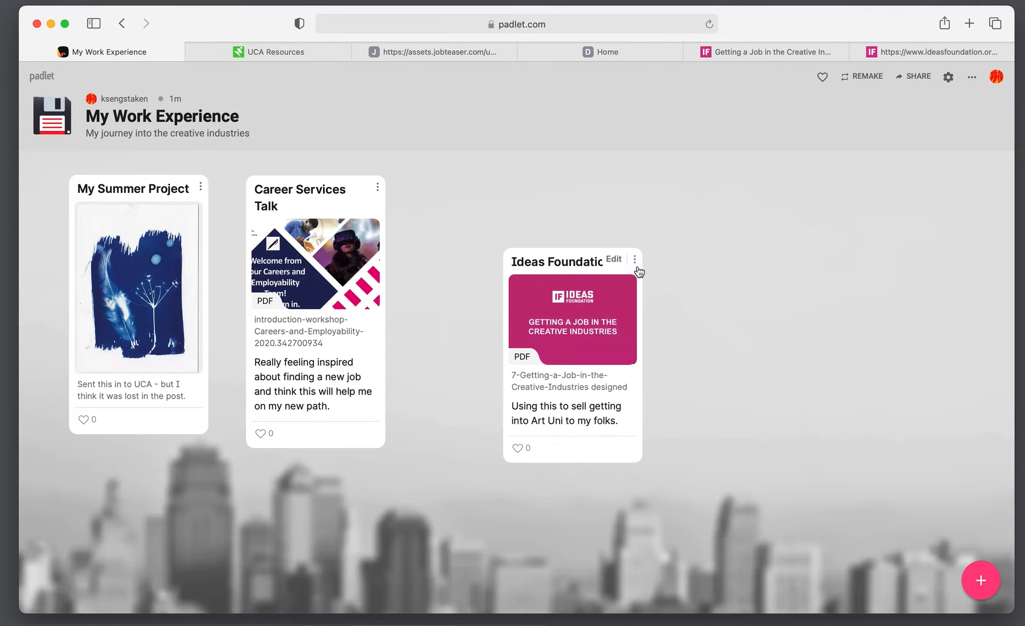
pyautogui.click(637, 263)
pyautogui.click(713, 324)
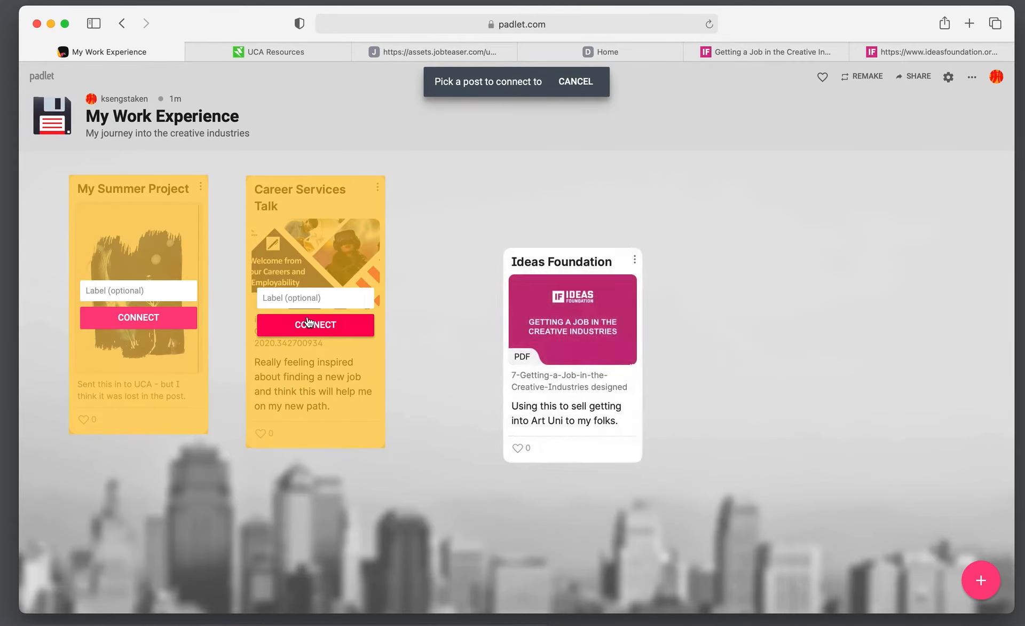
pyautogui.click(310, 299)
pyautogui.write('found this!')
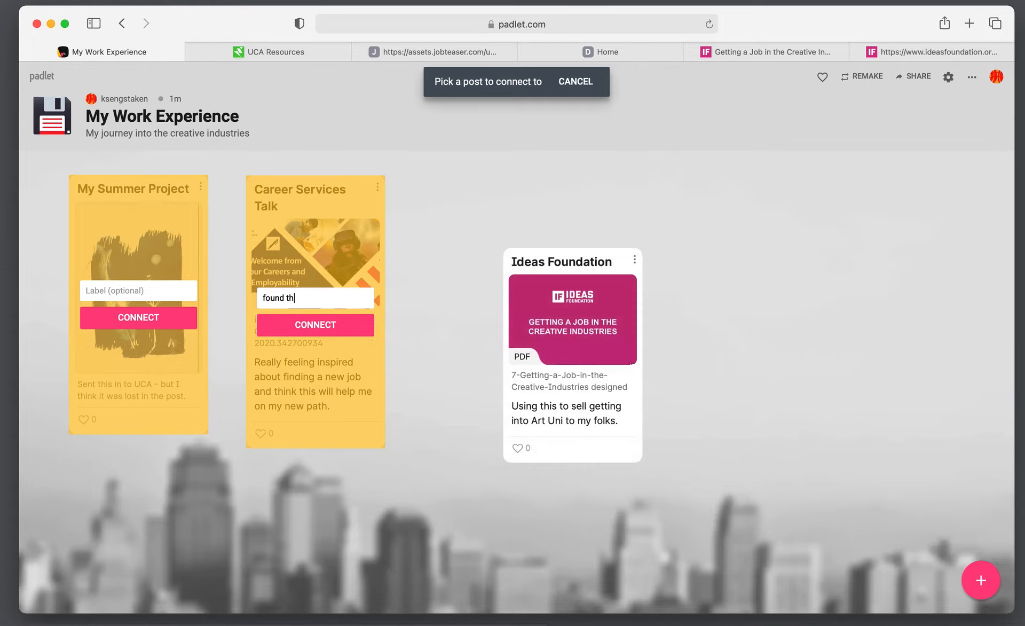
pyautogui.click(318, 324)
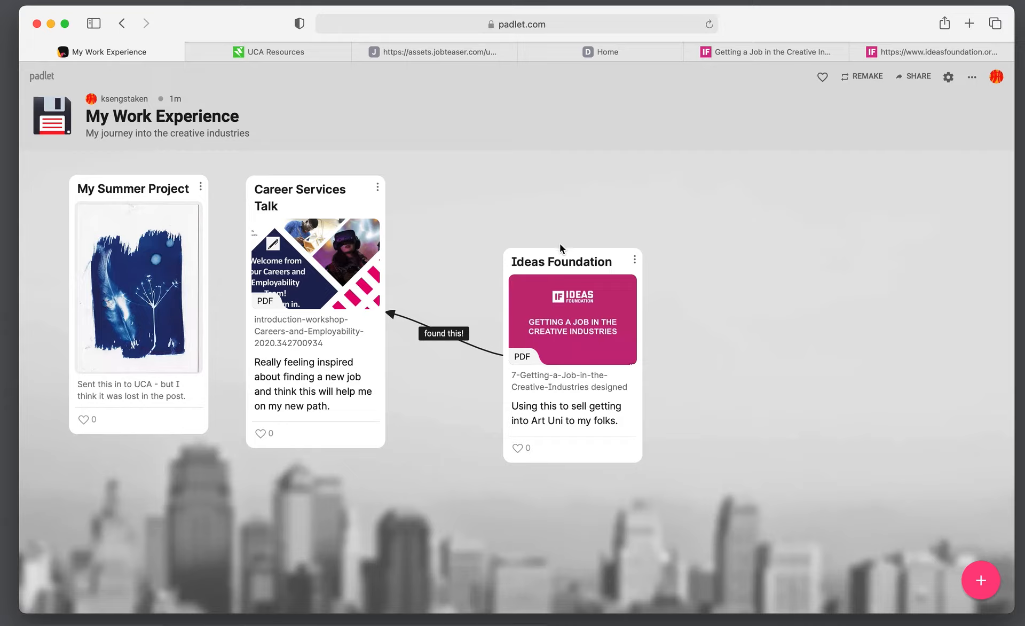
pyautogui.moveTo(561, 247); pyautogui.dragTo(530, 206)
# Remove the 'found this!' connection and place Ideas Foundation right next to Career Services Talk
pyautogui.click(604, 211)
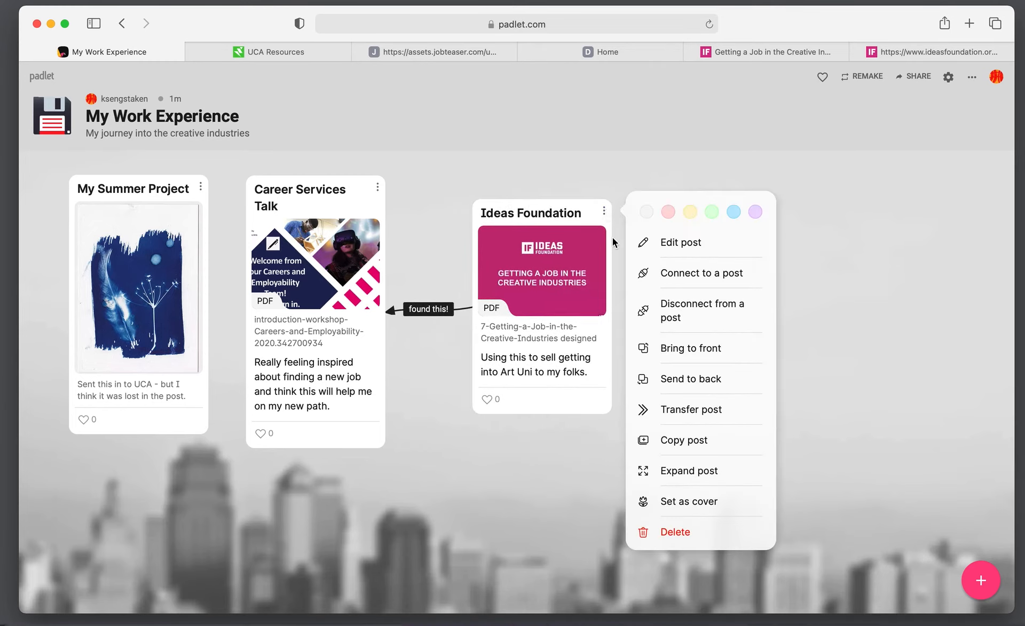
pyautogui.click(695, 320)
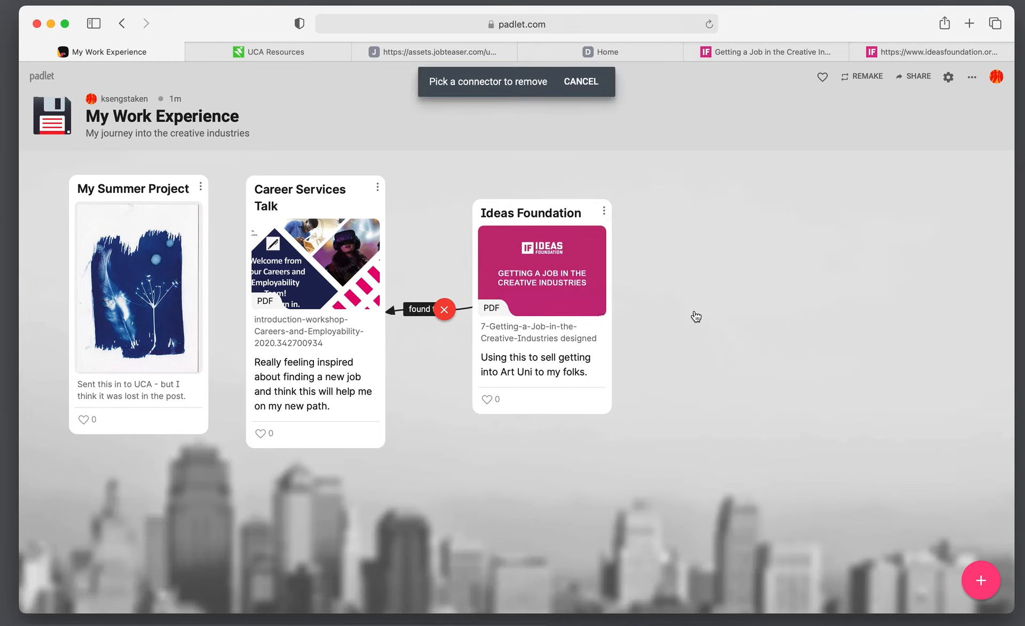
pyautogui.click(444, 309)
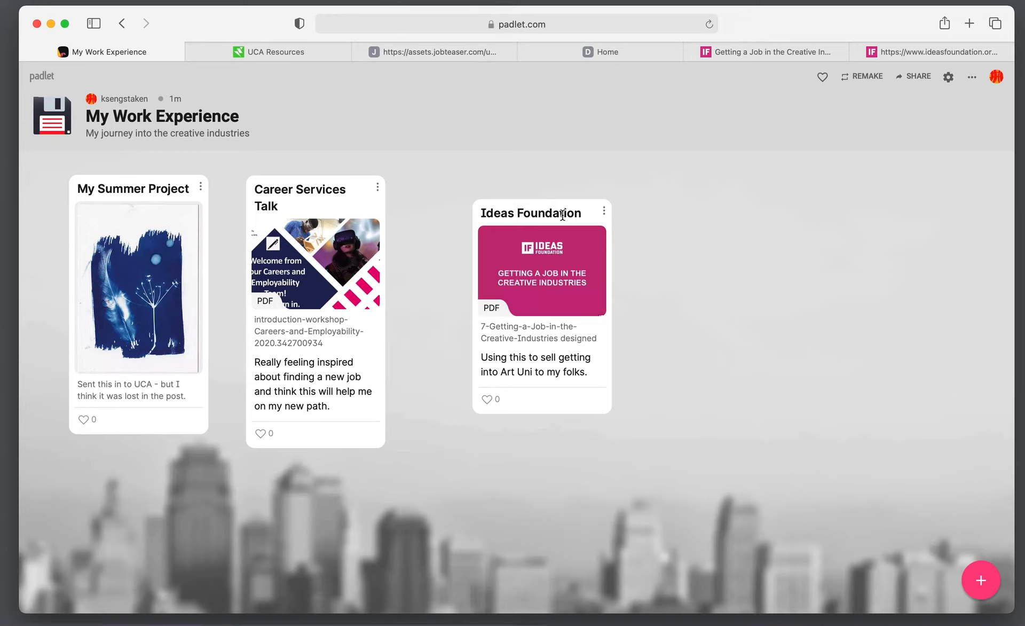
pyautogui.moveTo(524, 201); pyautogui.dragTo(458, 226)
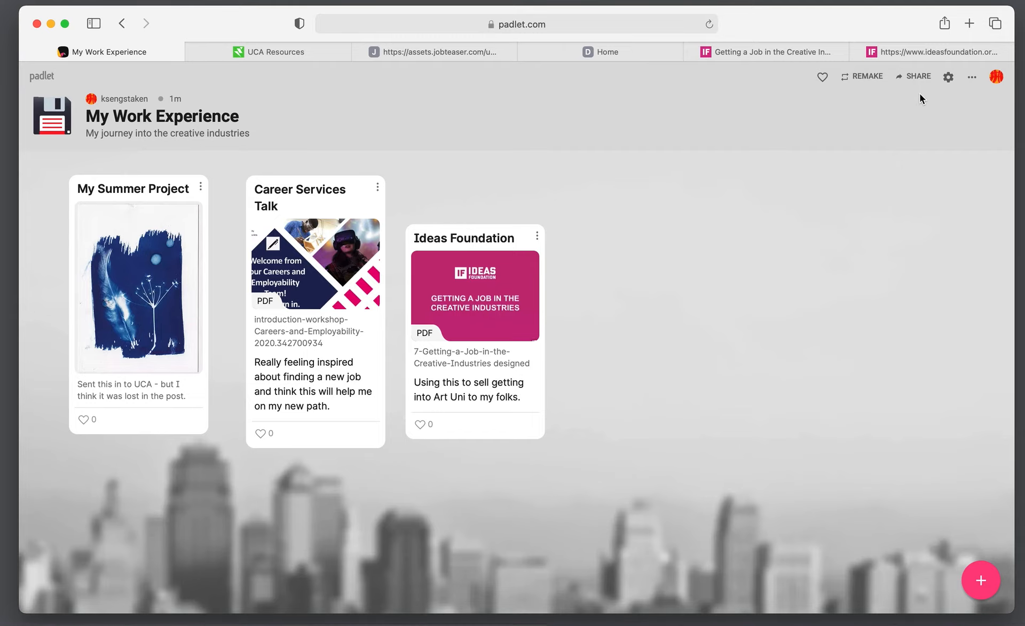
# Copy the My Work Experience board's share link to the clipboard, then close the share panel
pyautogui.click(916, 77)
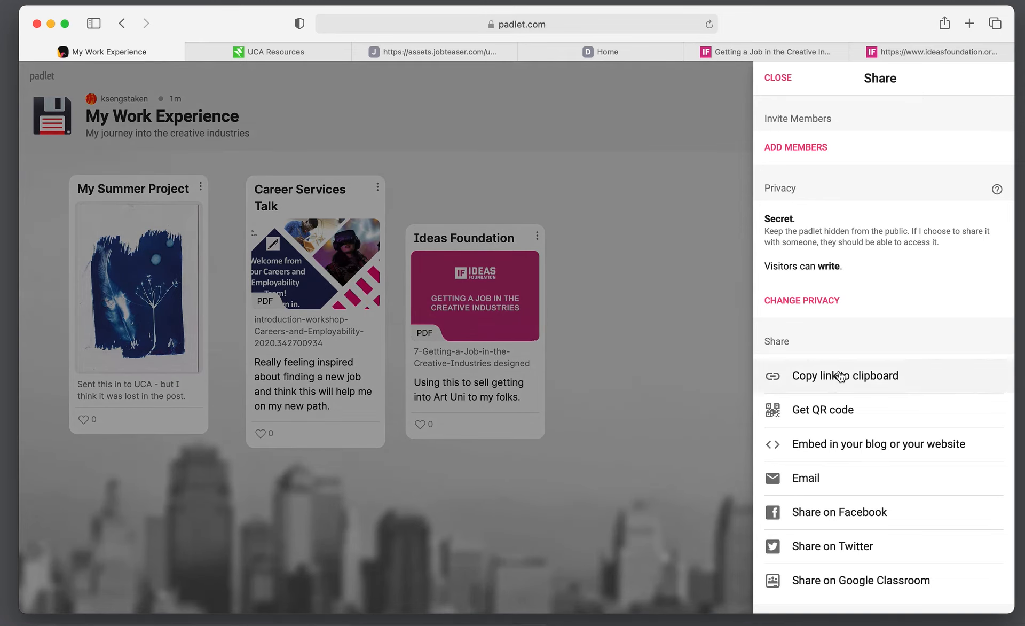
pyautogui.click(855, 382)
pyautogui.scroll(-5, 921, 443)
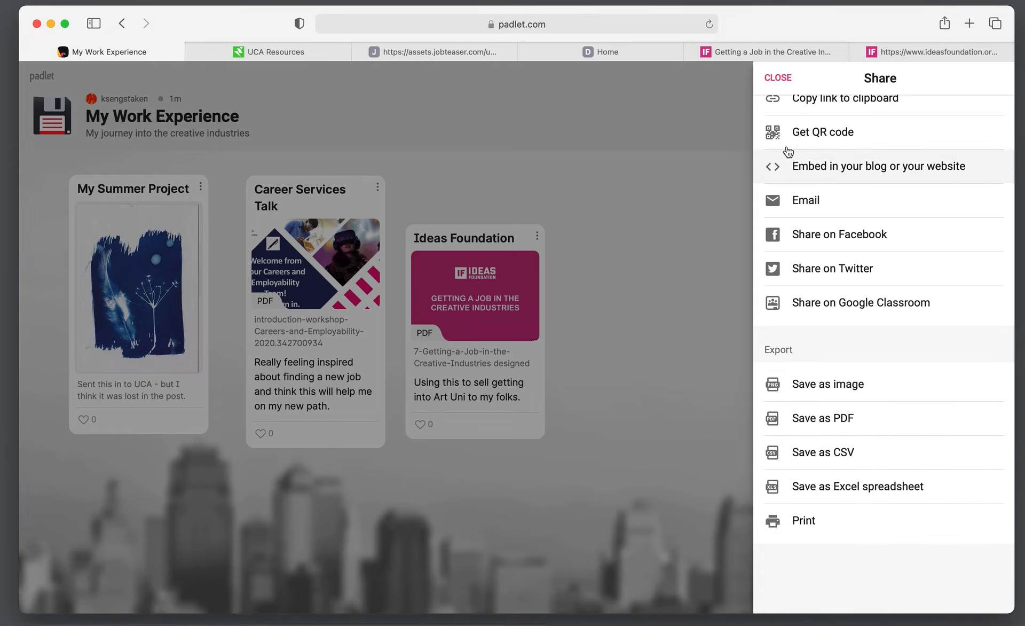
pyautogui.click(778, 79)
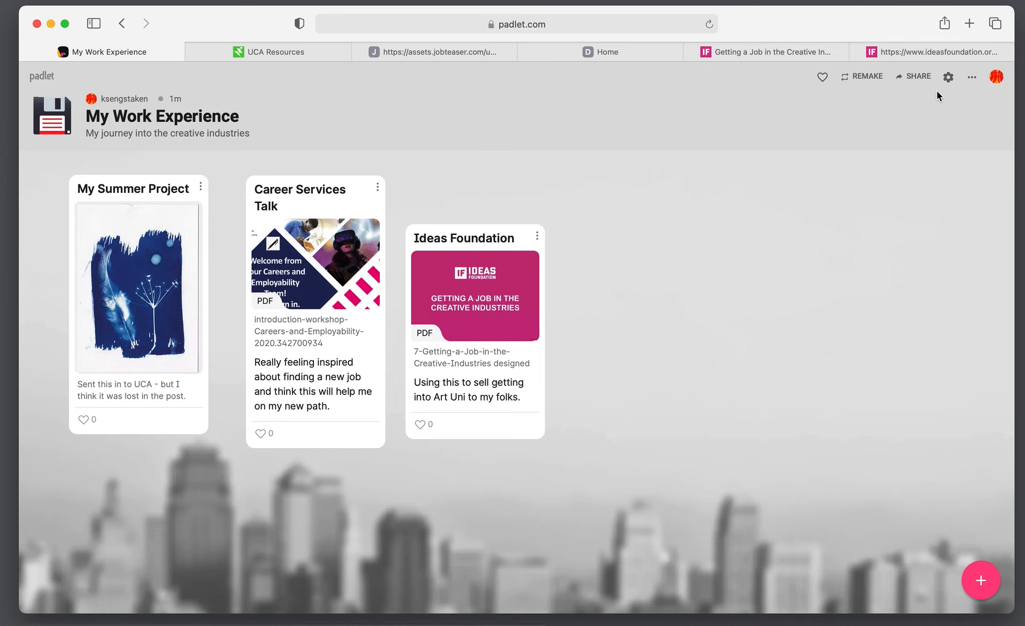
# Remake the board with its posts copied, then move Career Services Talk right of Ideas Foundation
pyautogui.click(865, 76)
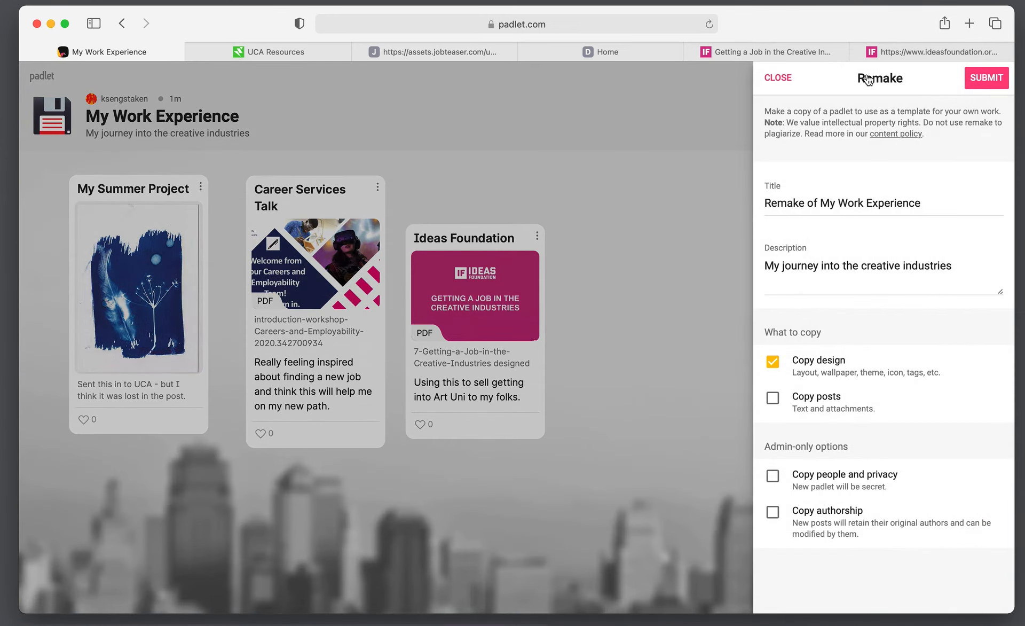
pyautogui.click(773, 401)
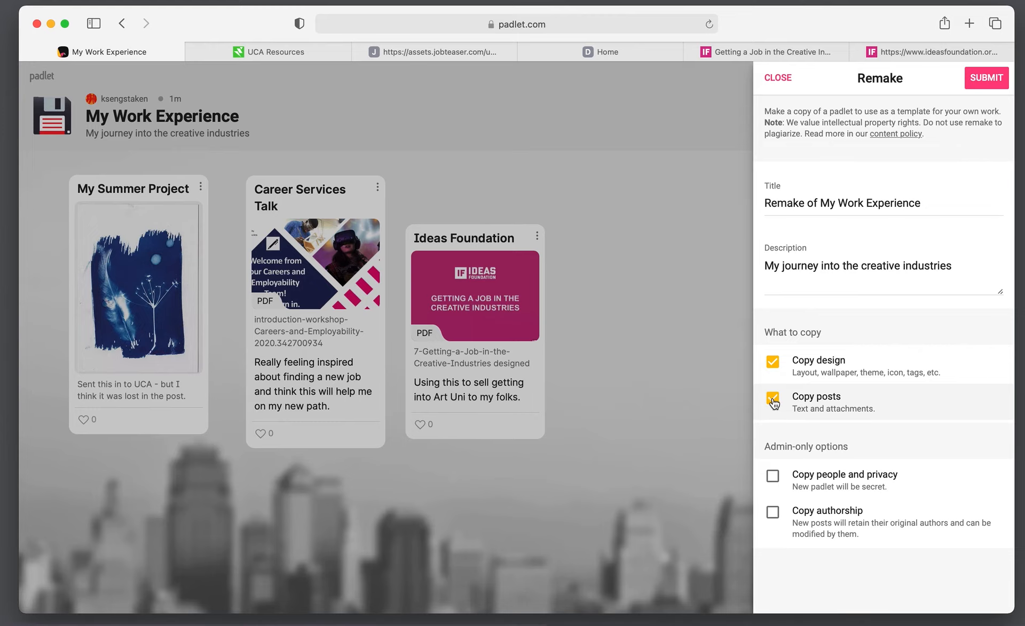
pyautogui.click(985, 80)
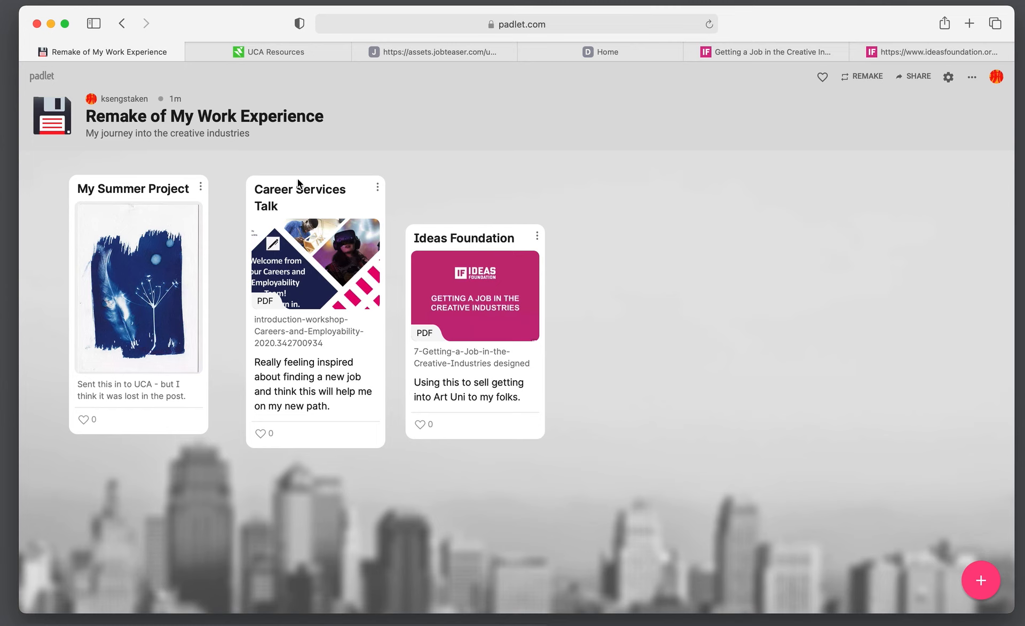
pyautogui.moveTo(305, 183); pyautogui.dragTo(661, 224)
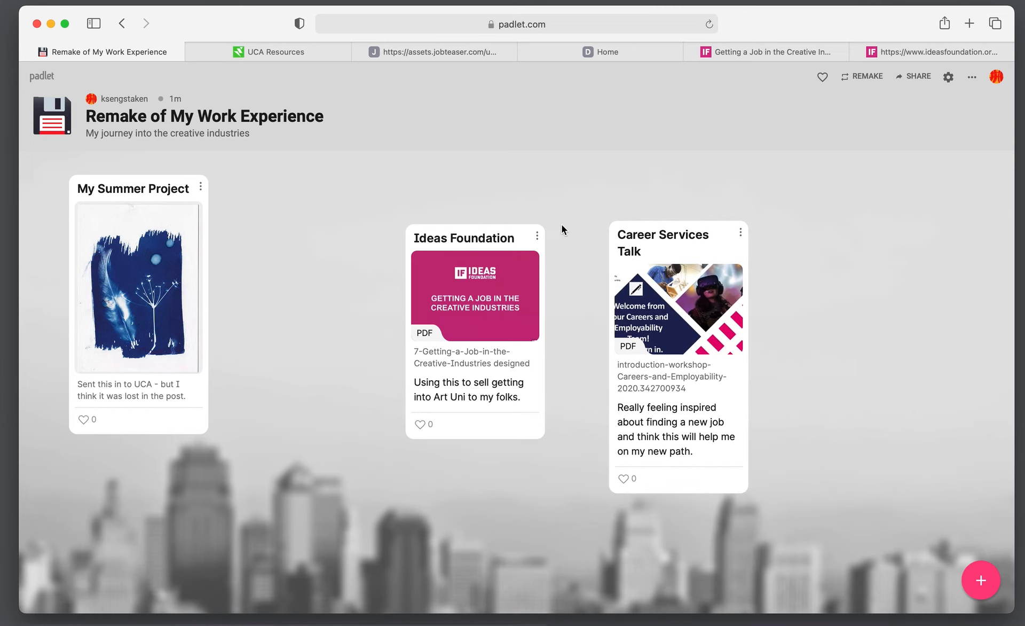